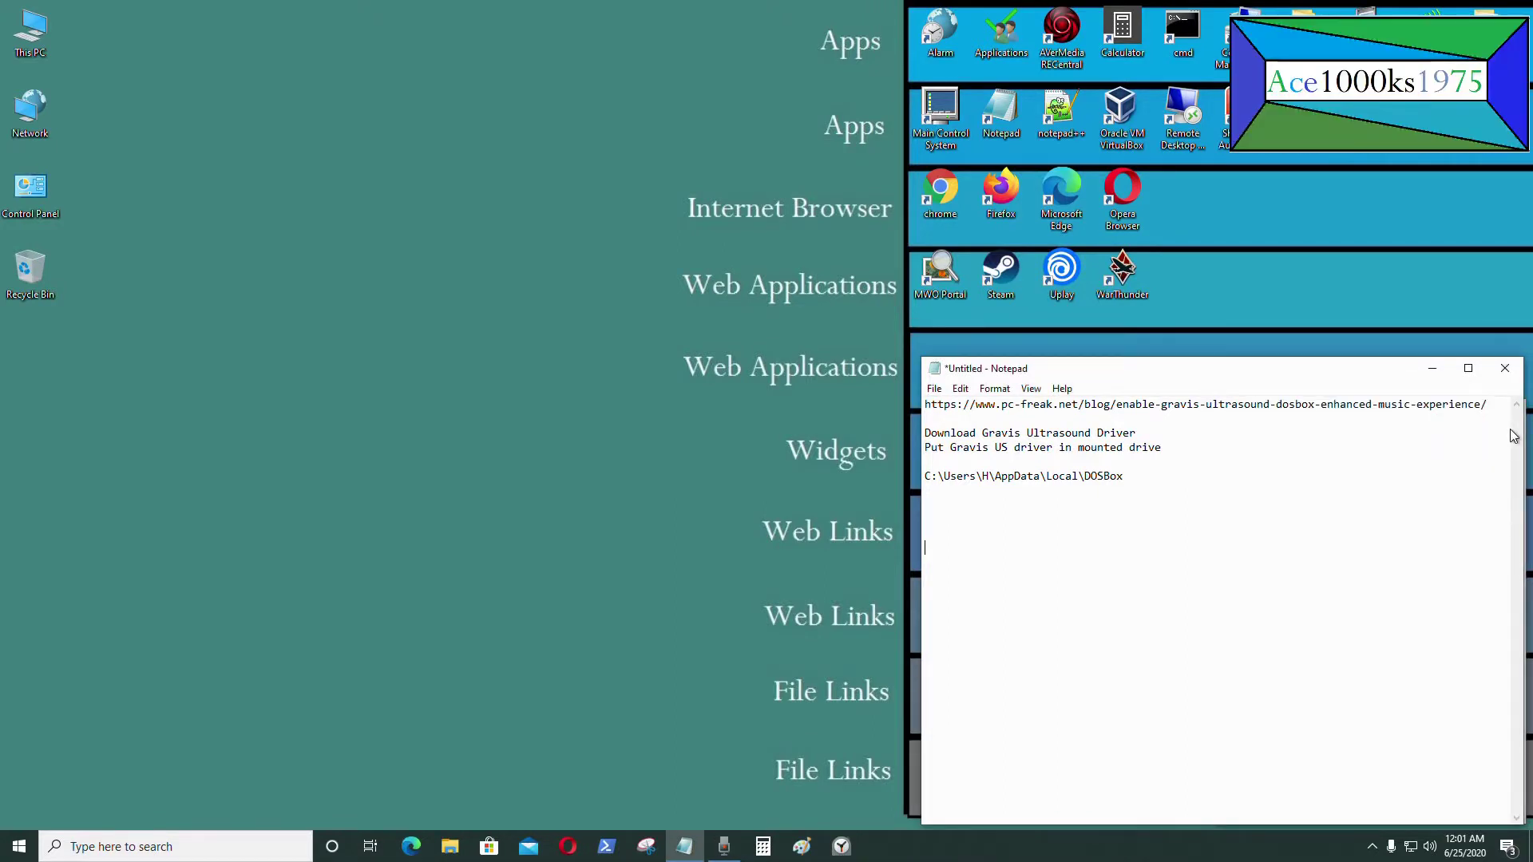
Copy the pc-freak.net Gravis UltraSound article URL from the notes and launch Firefox
{"action": "key", "text": "shift+Up"}
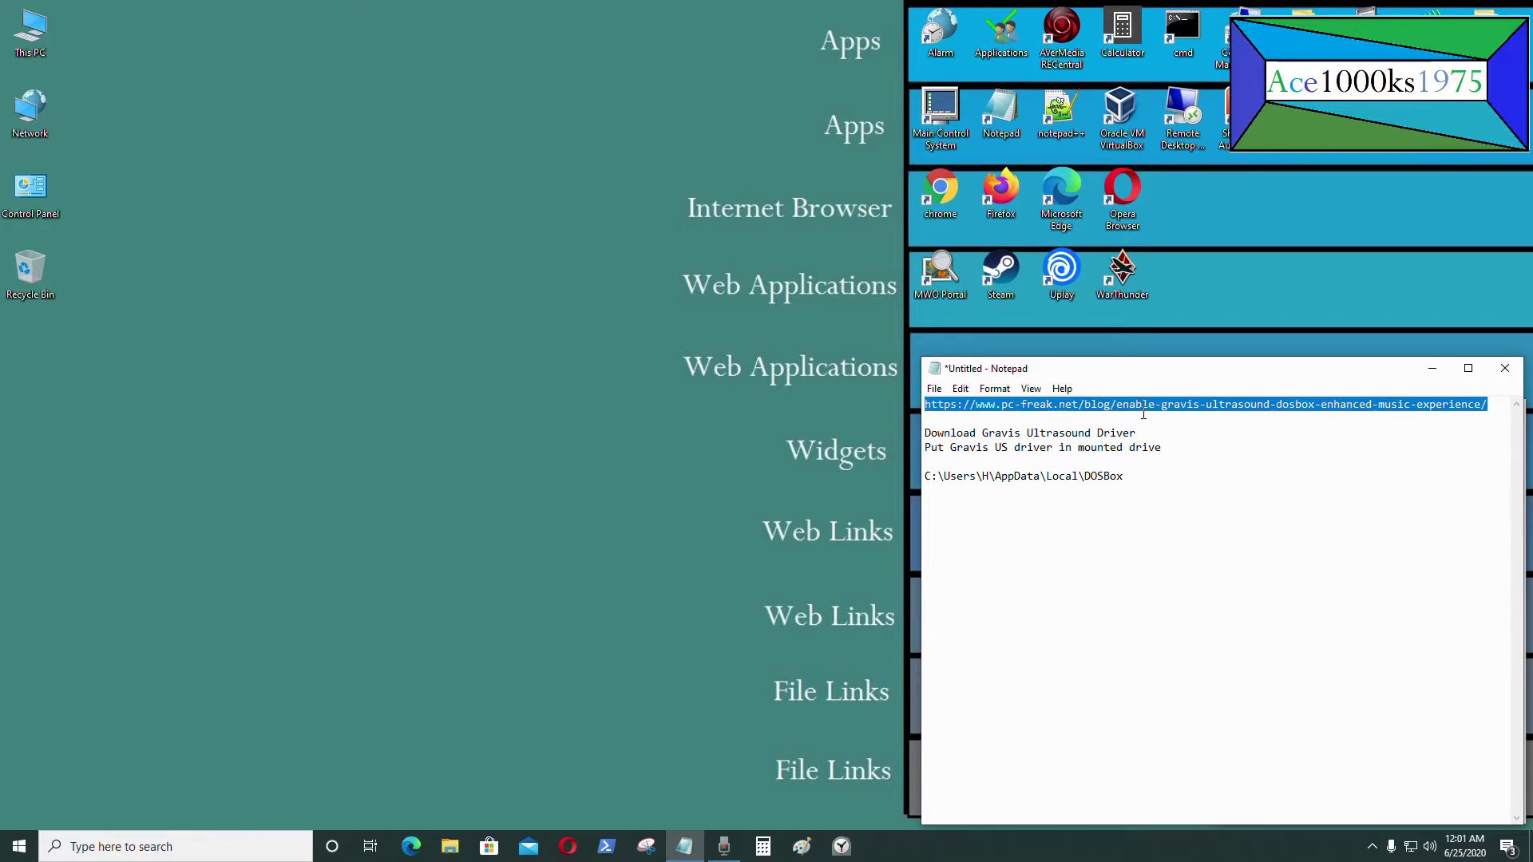
{"action": "right_click", "coordinate": [1221, 404]}
{"action": "left_click", "coordinate": [1279, 451]}
{"action": "right_click", "coordinate": [1179, 406]}
{"action": "left_click", "coordinate": [1241, 454]}
{"action": "double_click", "coordinate": [1002, 206]}
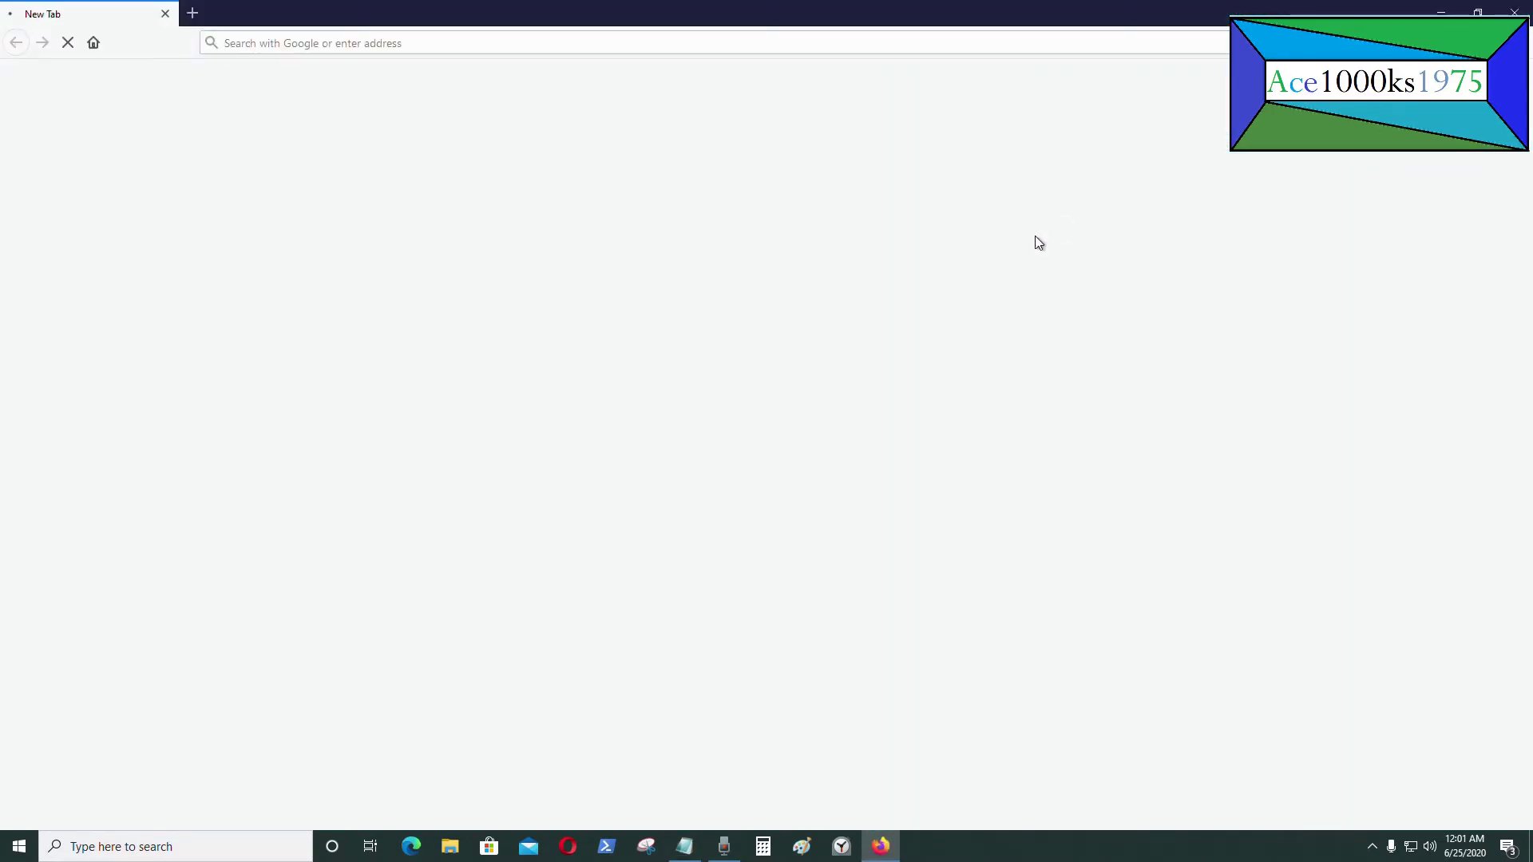
Start the voice recorder and load the copied pc-freak.net article URL in Firefox
{"action": "left_click", "coordinate": [724, 846]}
{"action": "left_click", "coordinate": [857, 26]}
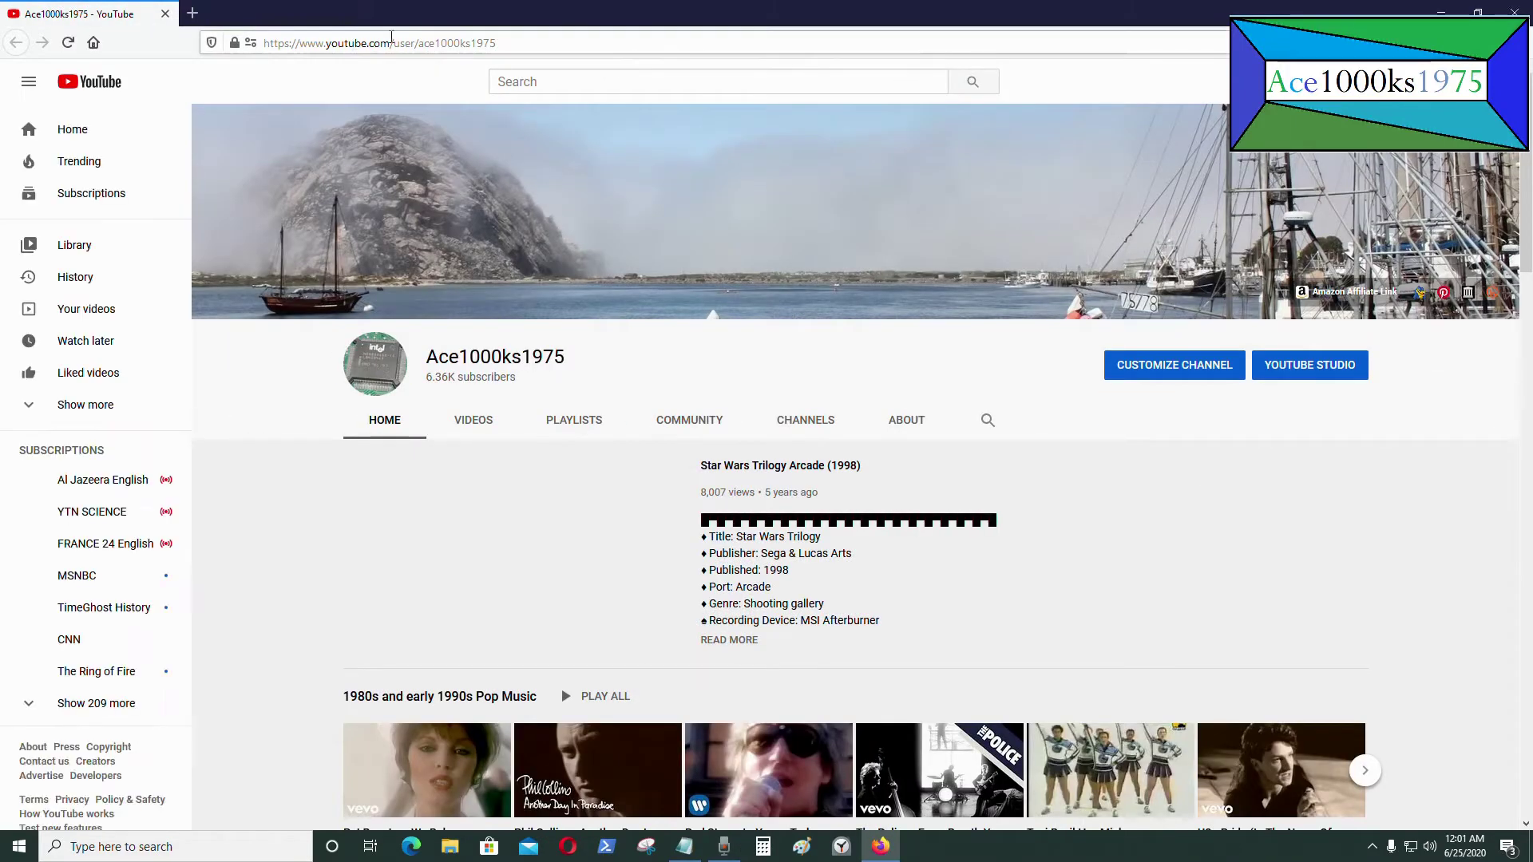
{"action": "left_click", "coordinate": [494, 48]}
{"action": "key", "text": "ctrl+v"}
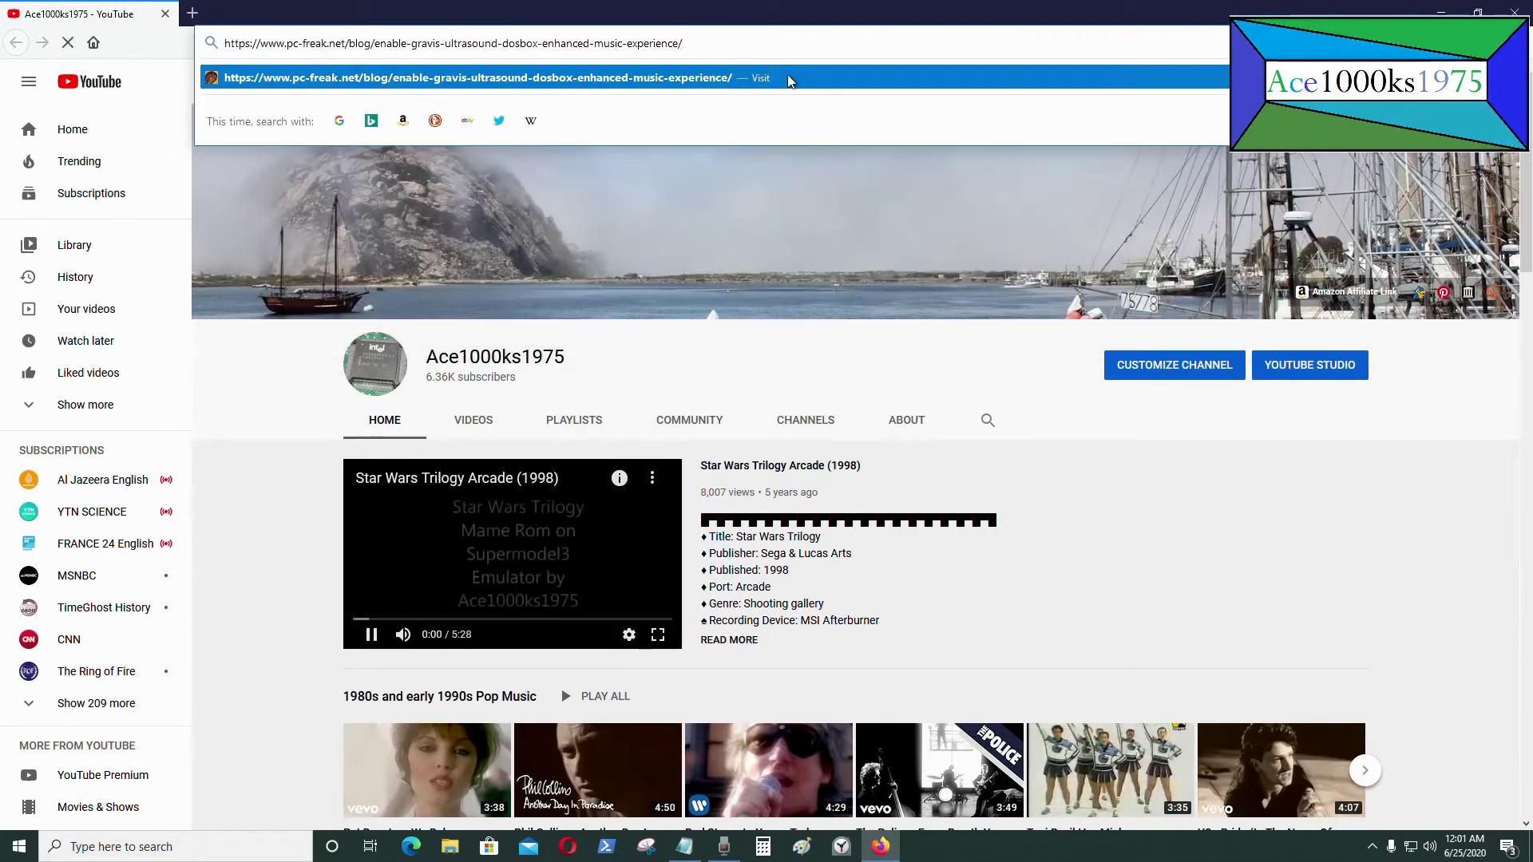
{"action": "key", "text": "Return"}
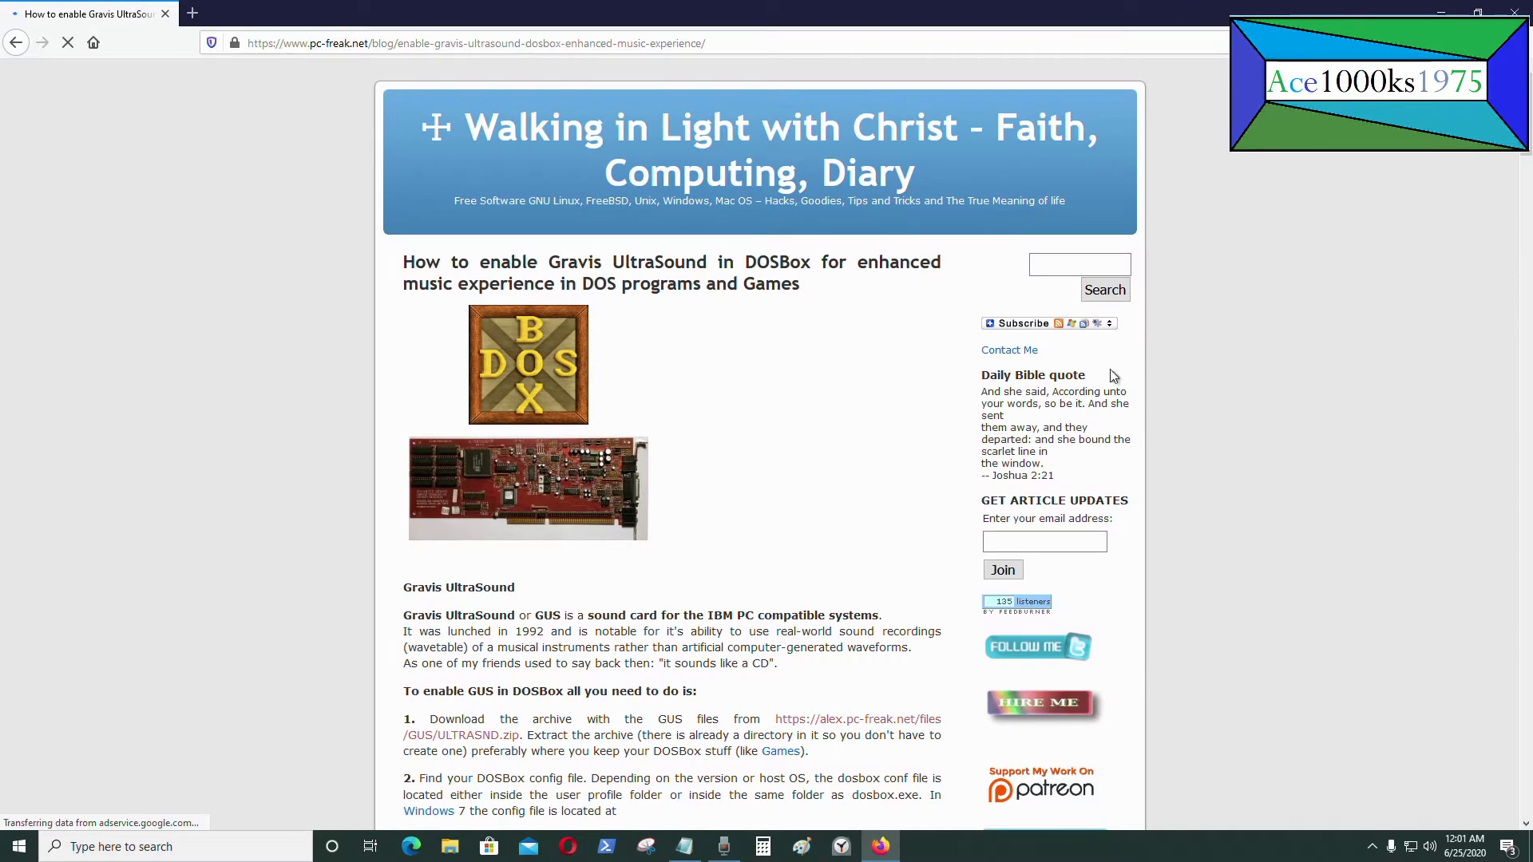
Scroll through the article to its instructions and start the ULTRASND.zip download
{"action": "scroll", "coordinate": [1158, 443], "scroll_direction": "down", "scroll_amount": 3}
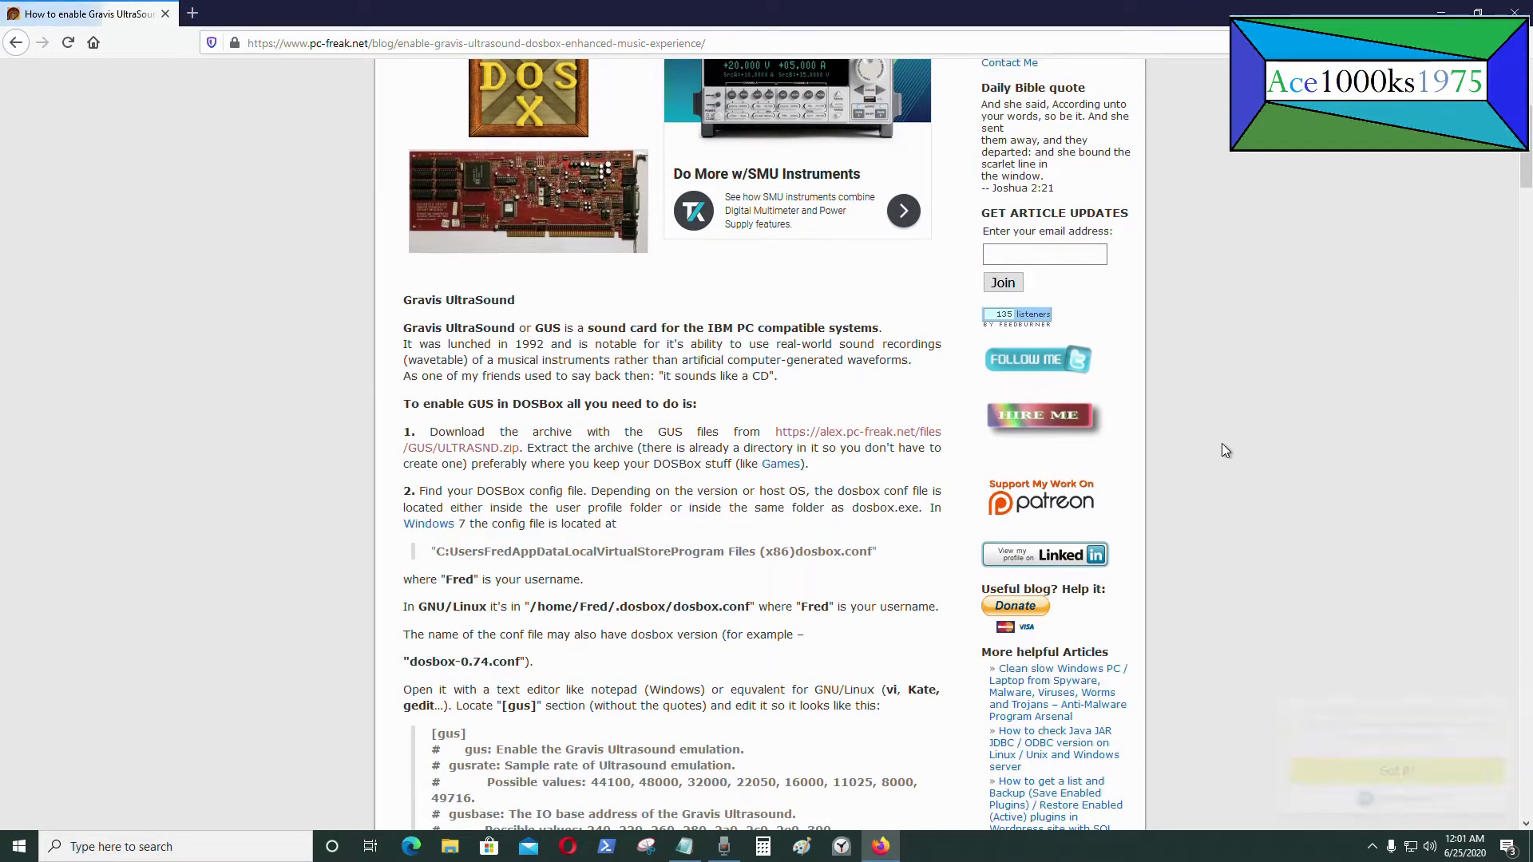
{"action": "scroll", "coordinate": [1221, 443], "scroll_direction": "down", "scroll_amount": 1}
{"action": "scroll", "coordinate": [1209, 464], "scroll_direction": "up", "scroll_amount": 1}
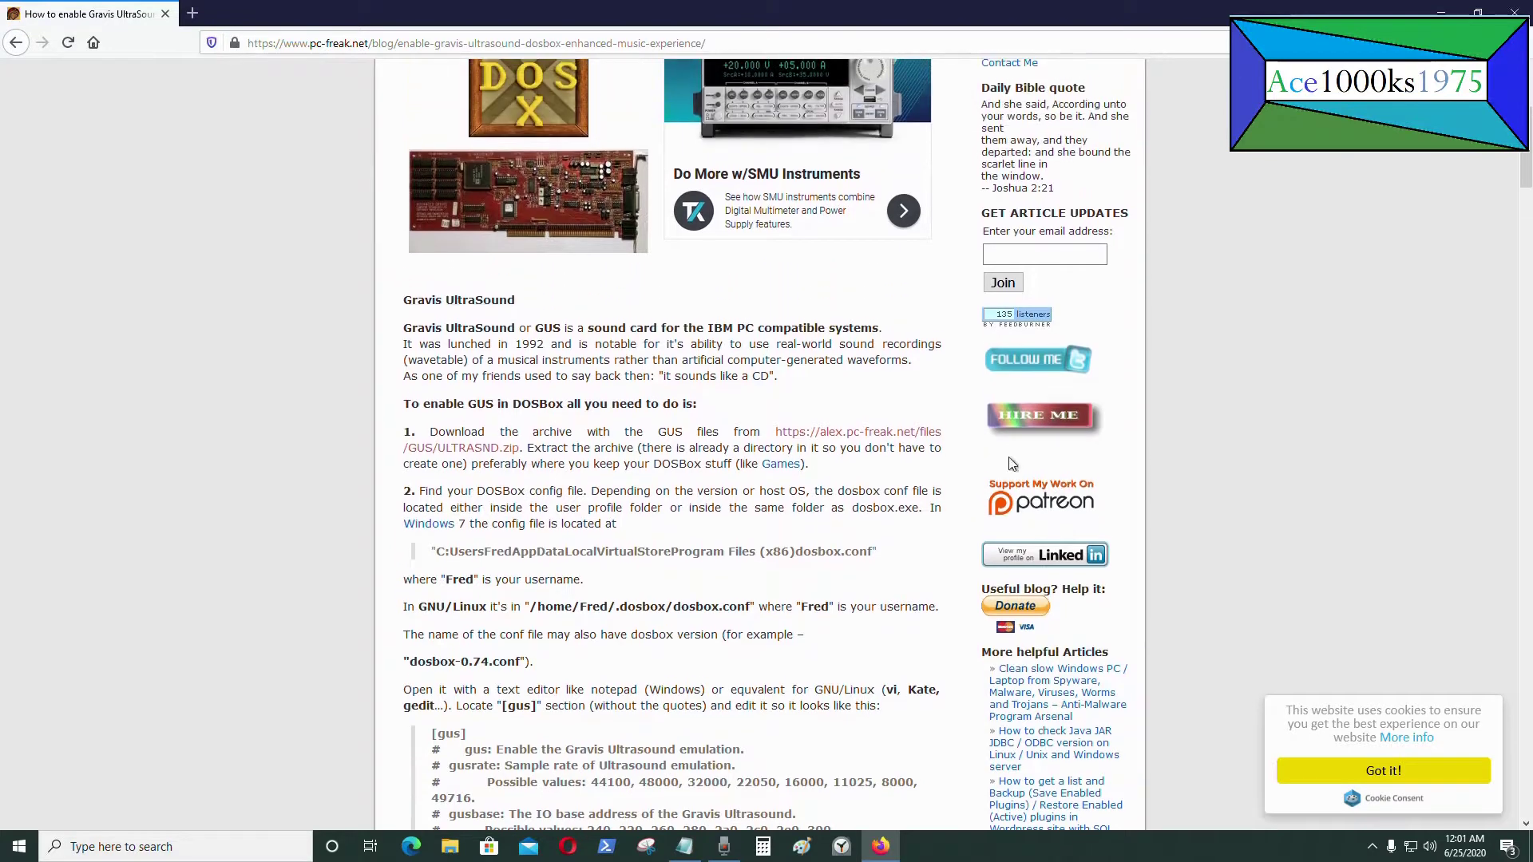
{"action": "left_click", "coordinate": [890, 437]}
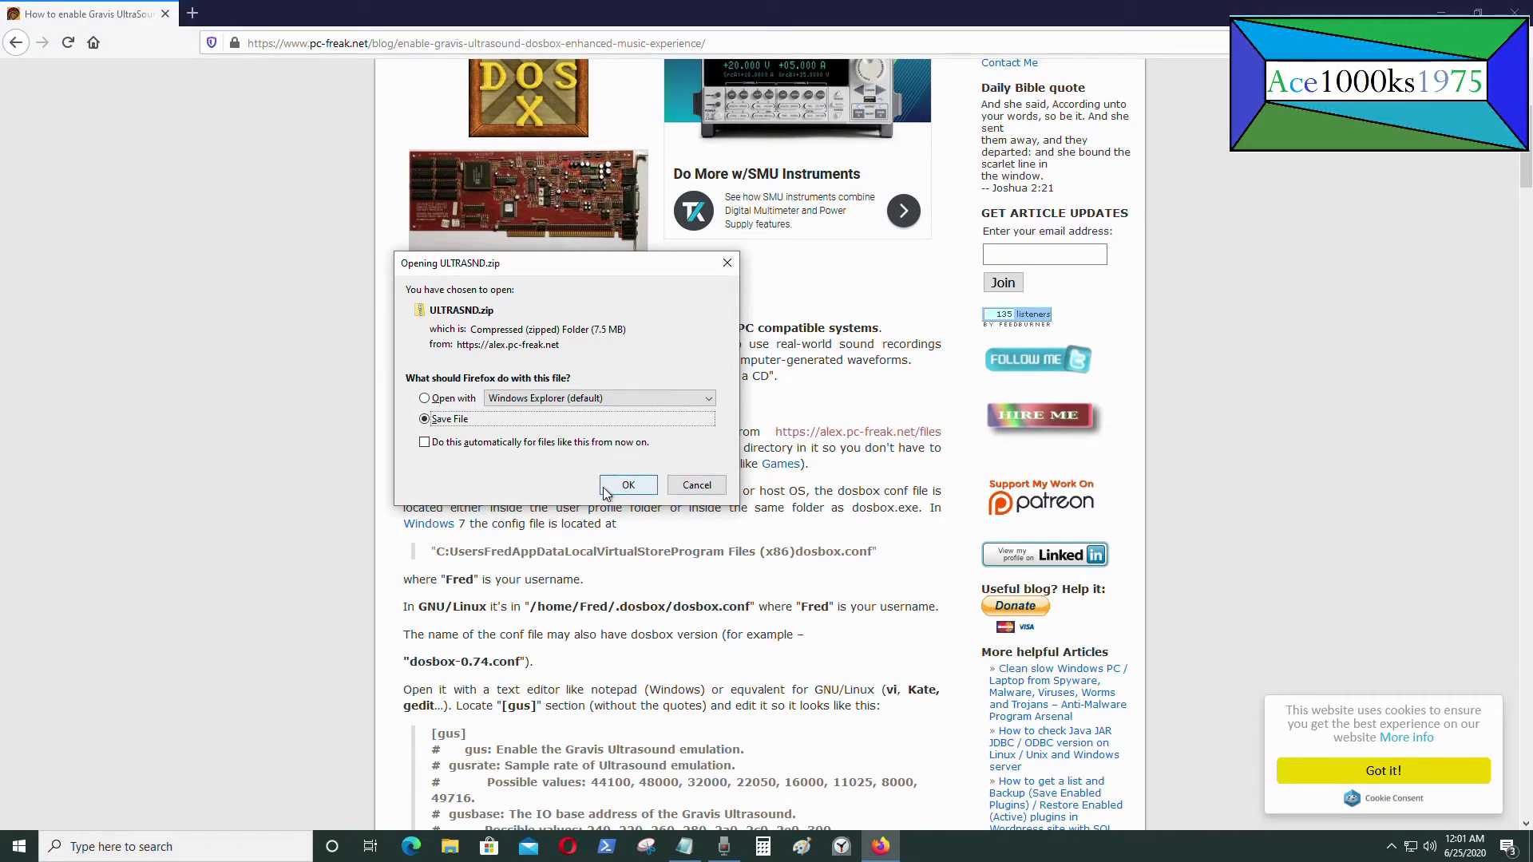
Cancel the ULTRASND.zip download prompt and minimize Firefox
{"action": "left_click", "coordinate": [697, 484]}
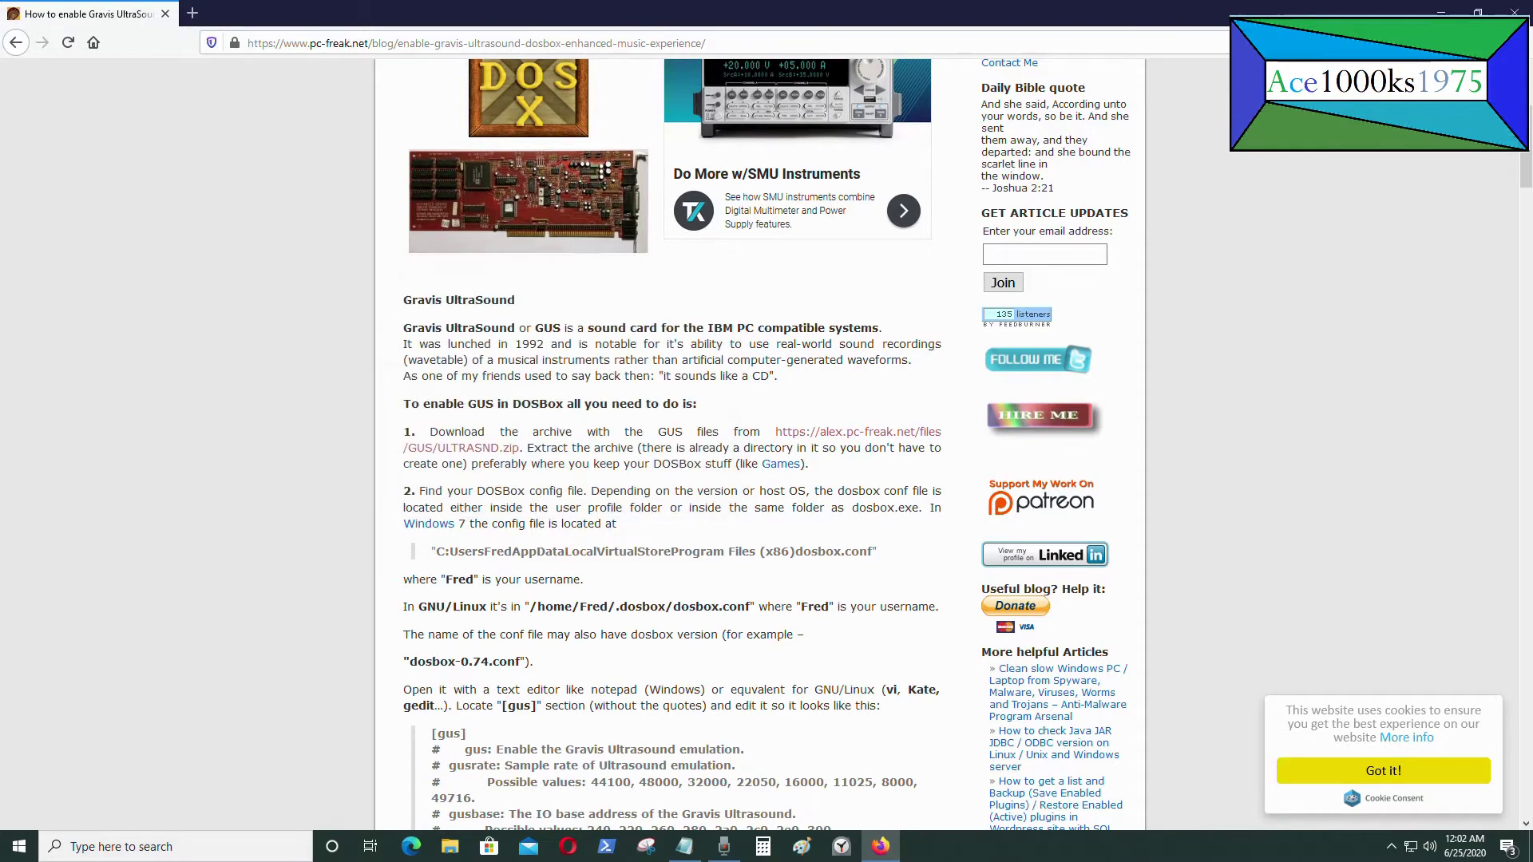
{"action": "left_click", "coordinate": [1442, 11]}
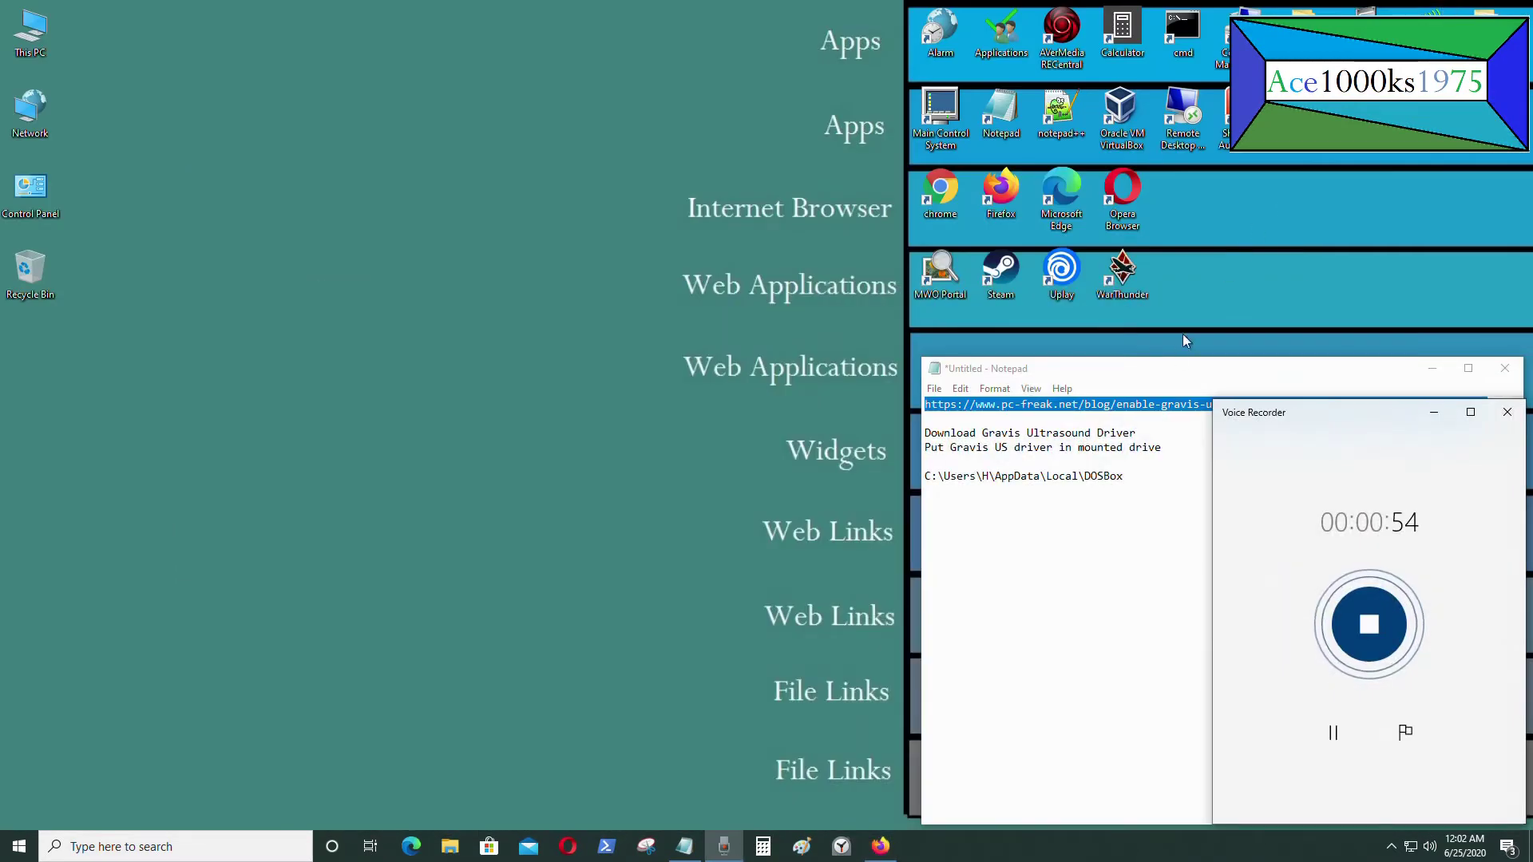
Minimize Voice Recorder, browse This PC to New Volume (I:), then return to the Firefox article
{"action": "left_click", "coordinate": [1434, 412]}
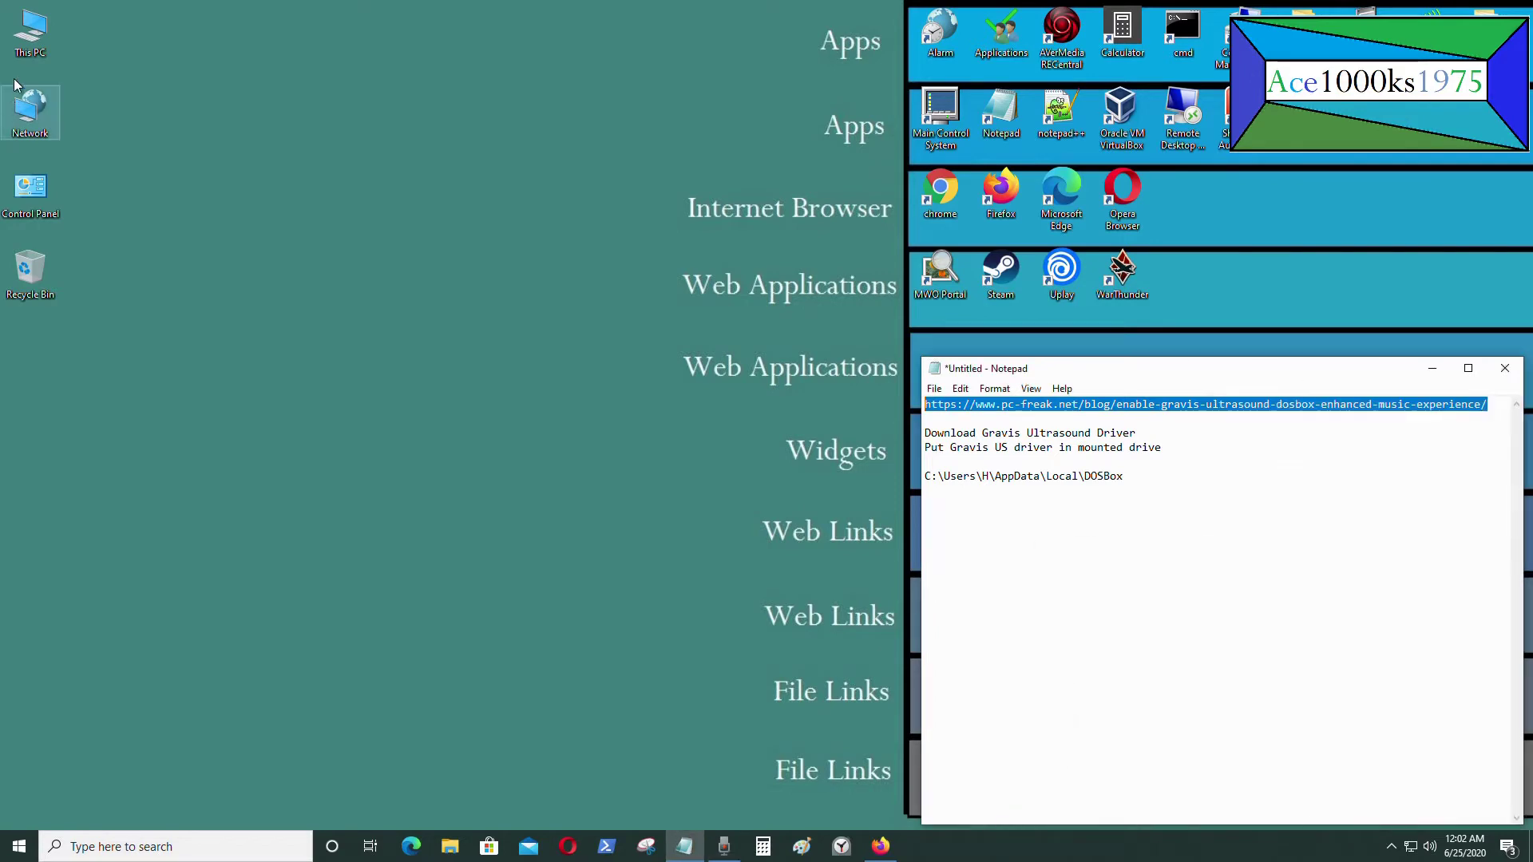
{"action": "double_click", "coordinate": [24, 54]}
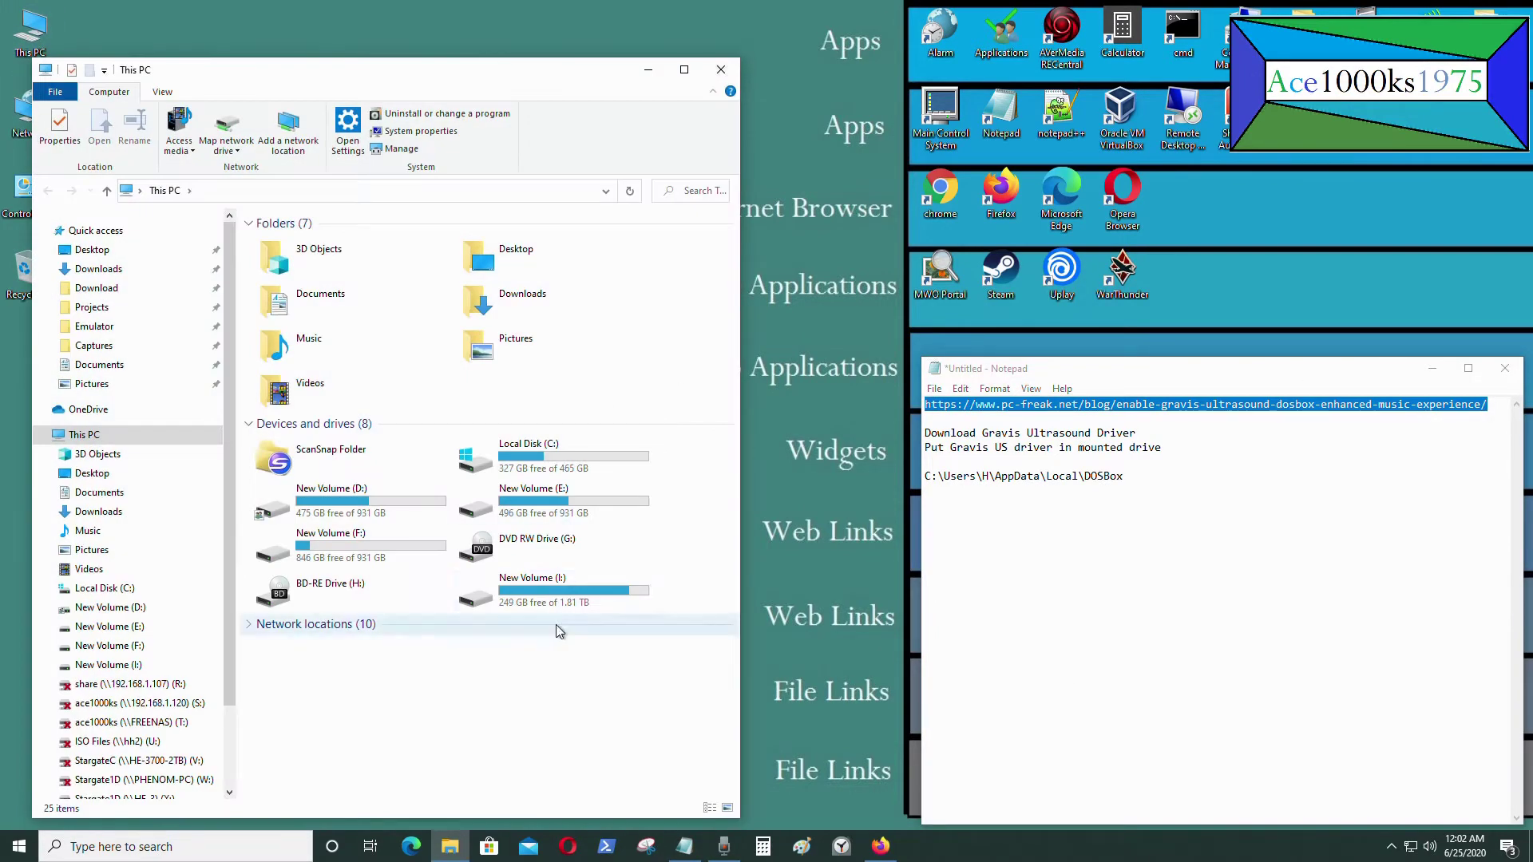
{"action": "double_click", "coordinate": [572, 600]}
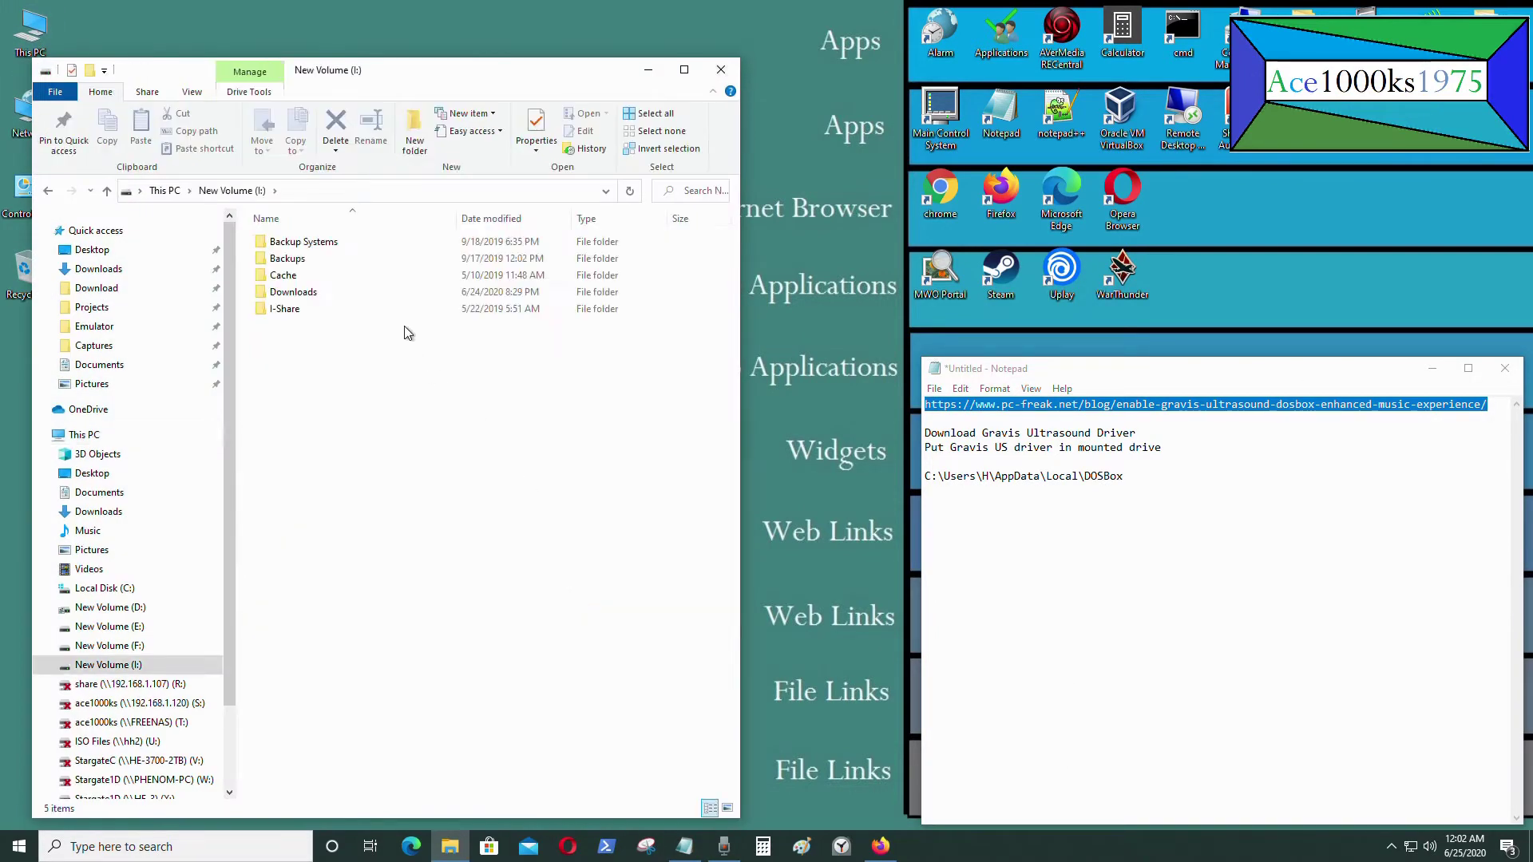
{"action": "double_click", "coordinate": [367, 291]}
{"action": "left_click", "coordinate": [49, 192]}
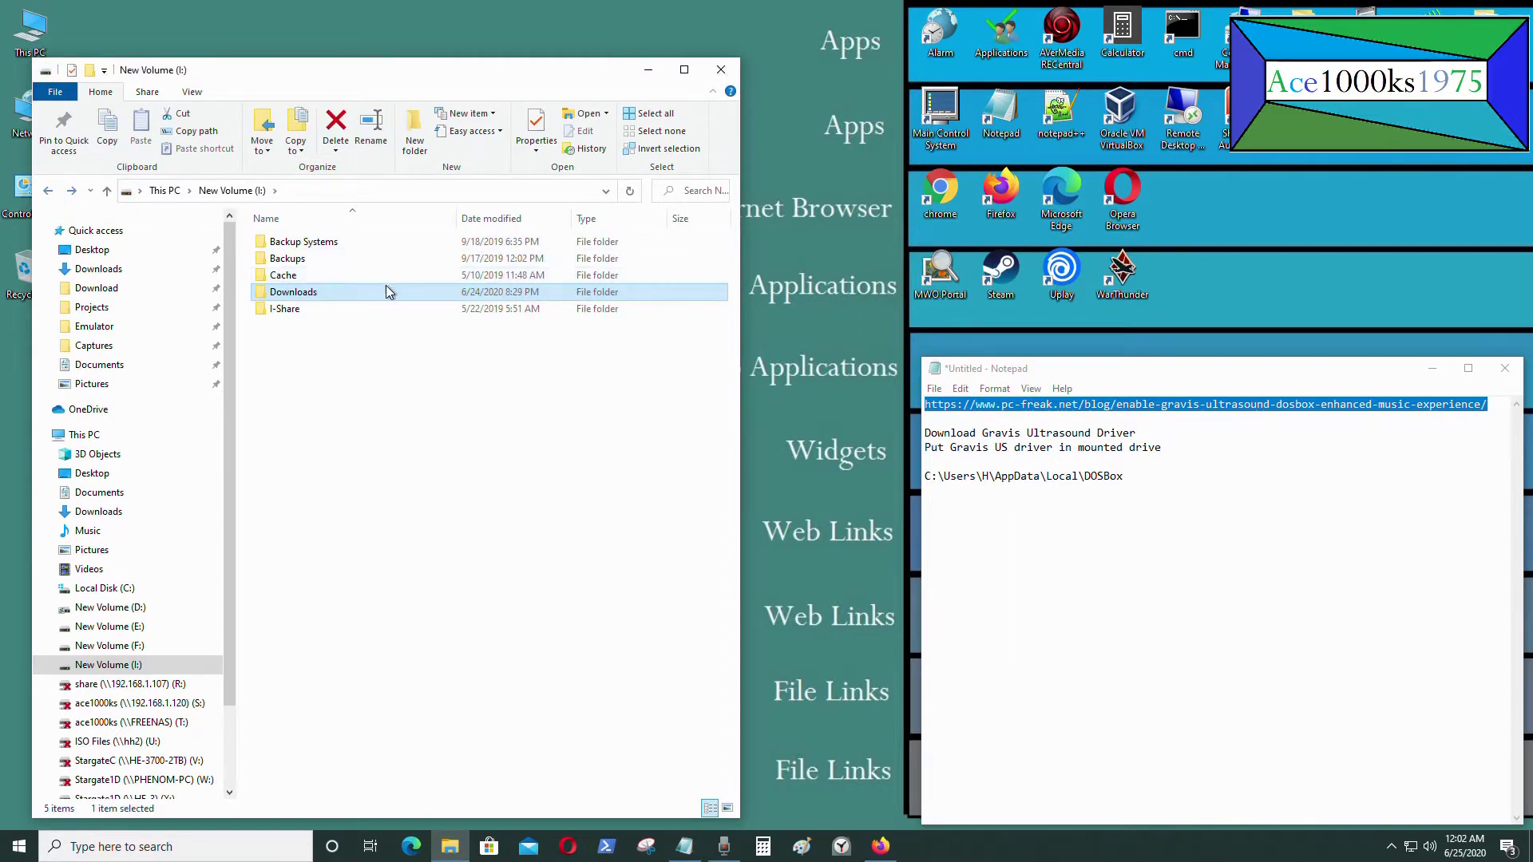
{"action": "left_click", "coordinate": [881, 846]}
Download ULTRASND.zip with Save File and minimize Firefox
{"action": "scroll", "coordinate": [1264, 458], "scroll_direction": "up", "scroll_amount": 5}
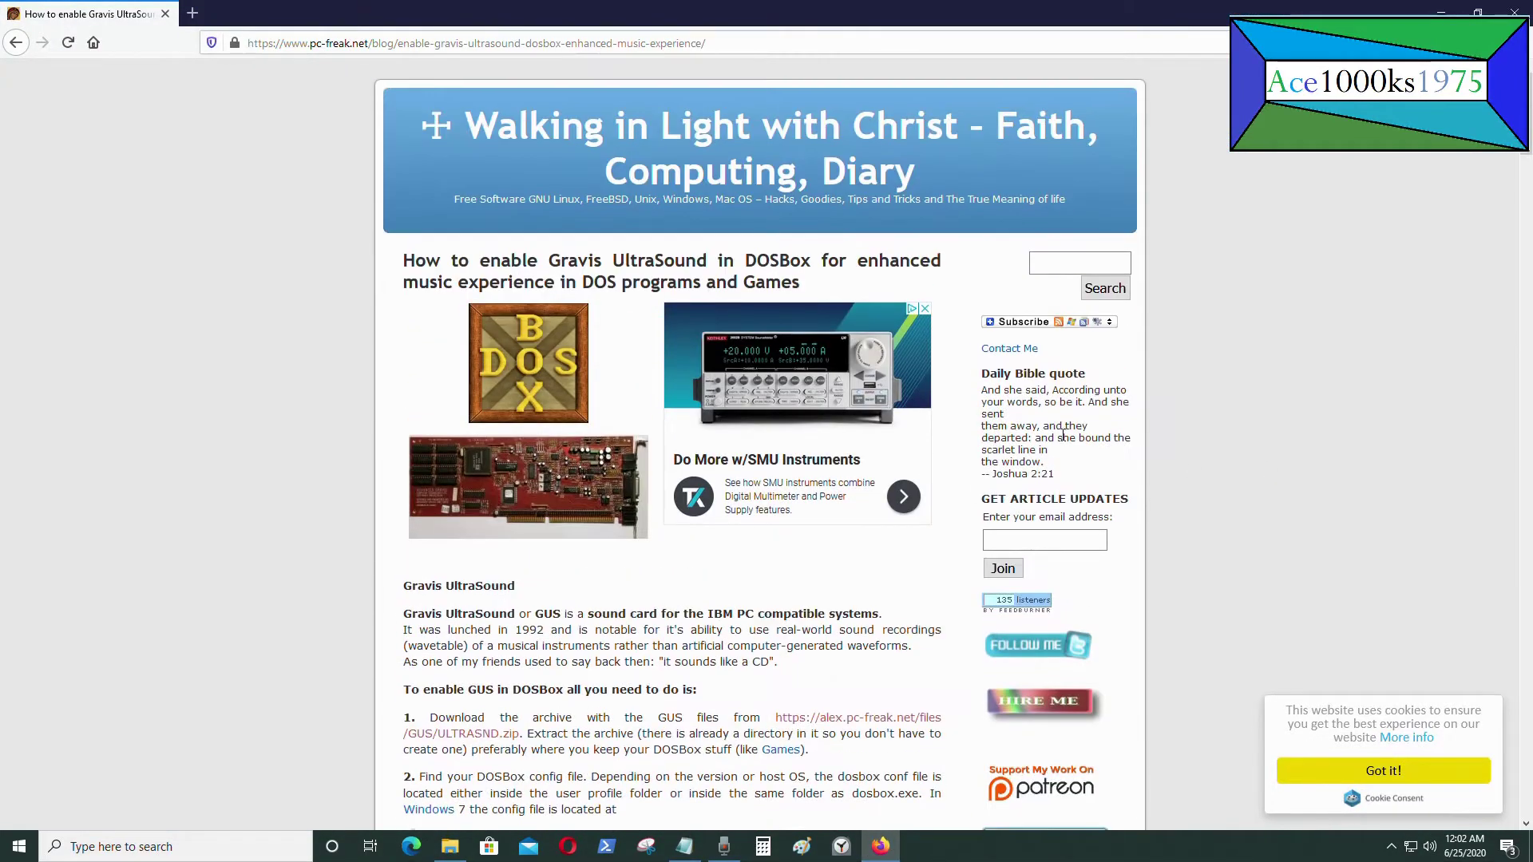
{"action": "scroll", "coordinate": [852, 540], "scroll_direction": "down", "scroll_amount": 3}
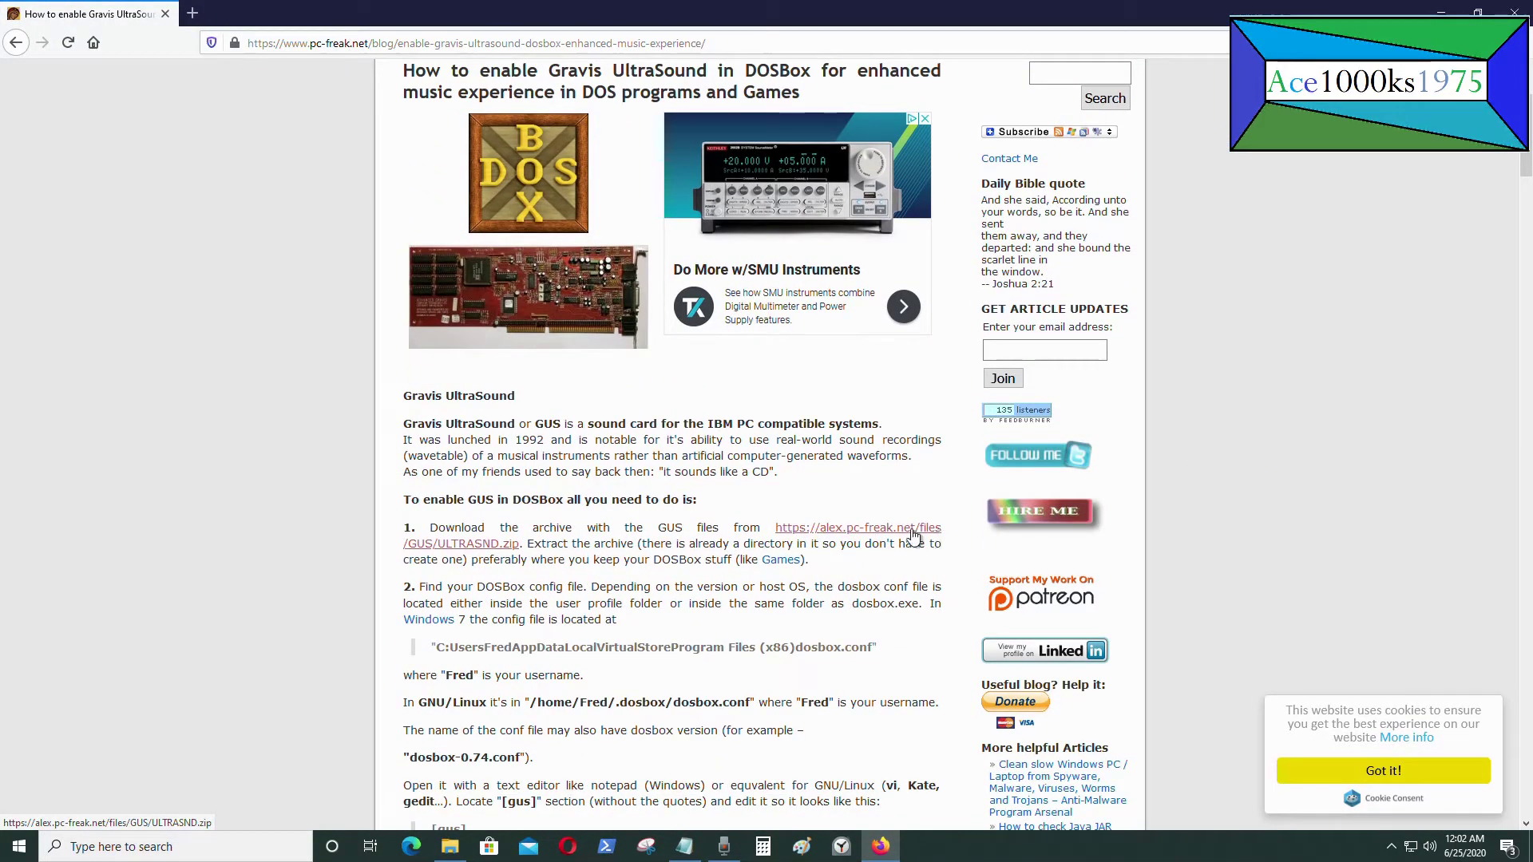
{"action": "left_click", "coordinate": [870, 539]}
{"action": "left_click", "coordinate": [628, 487]}
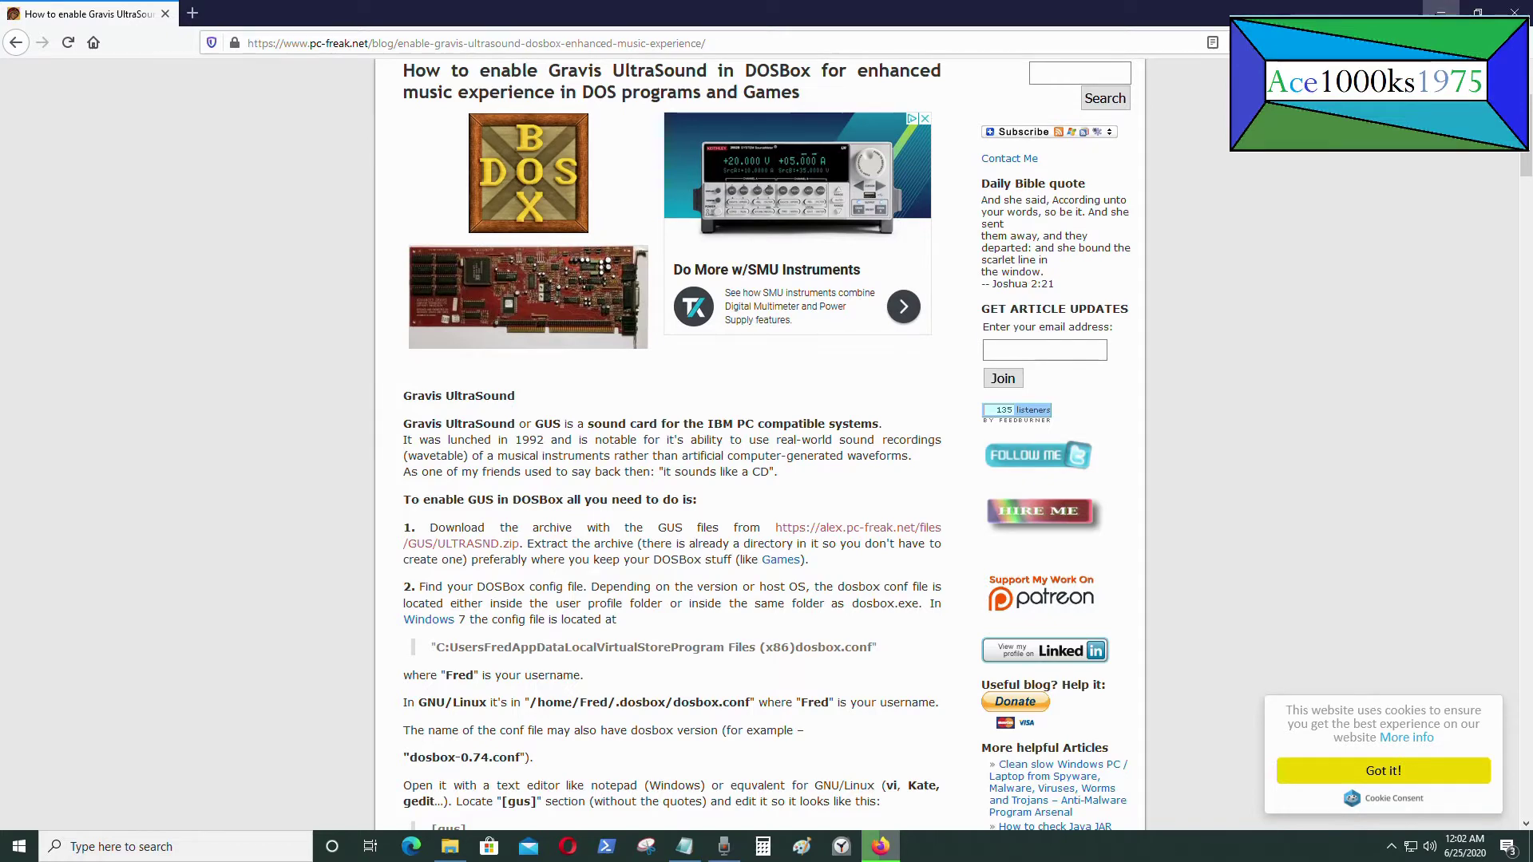
{"action": "left_click", "coordinate": [1441, 12]}
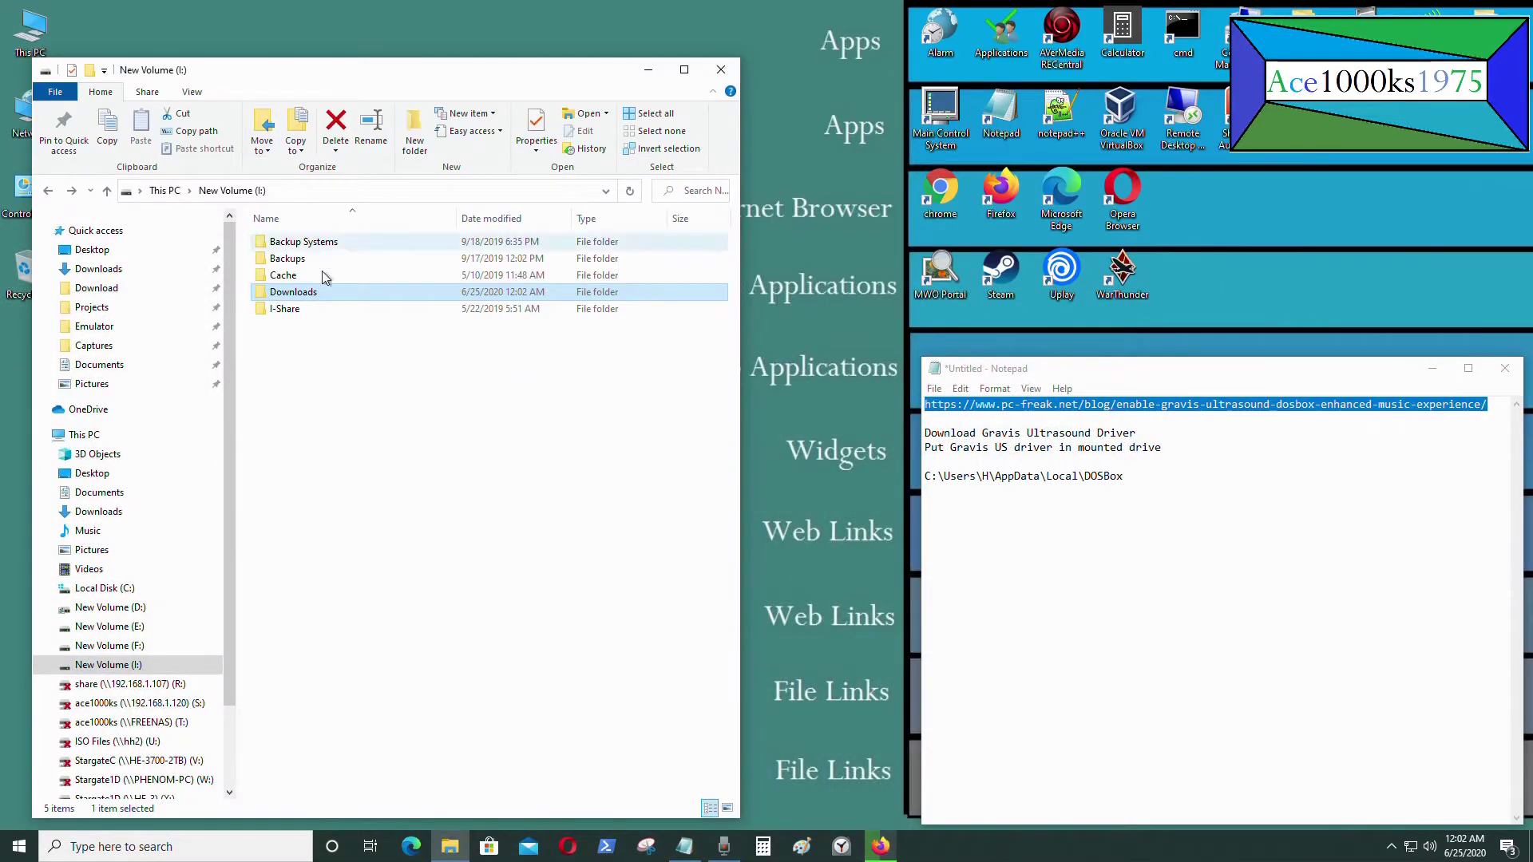
Open I:\Downloads and check the ULTRASND.zip download progress in Firefox, then minimize it
{"action": "double_click", "coordinate": [334, 289]}
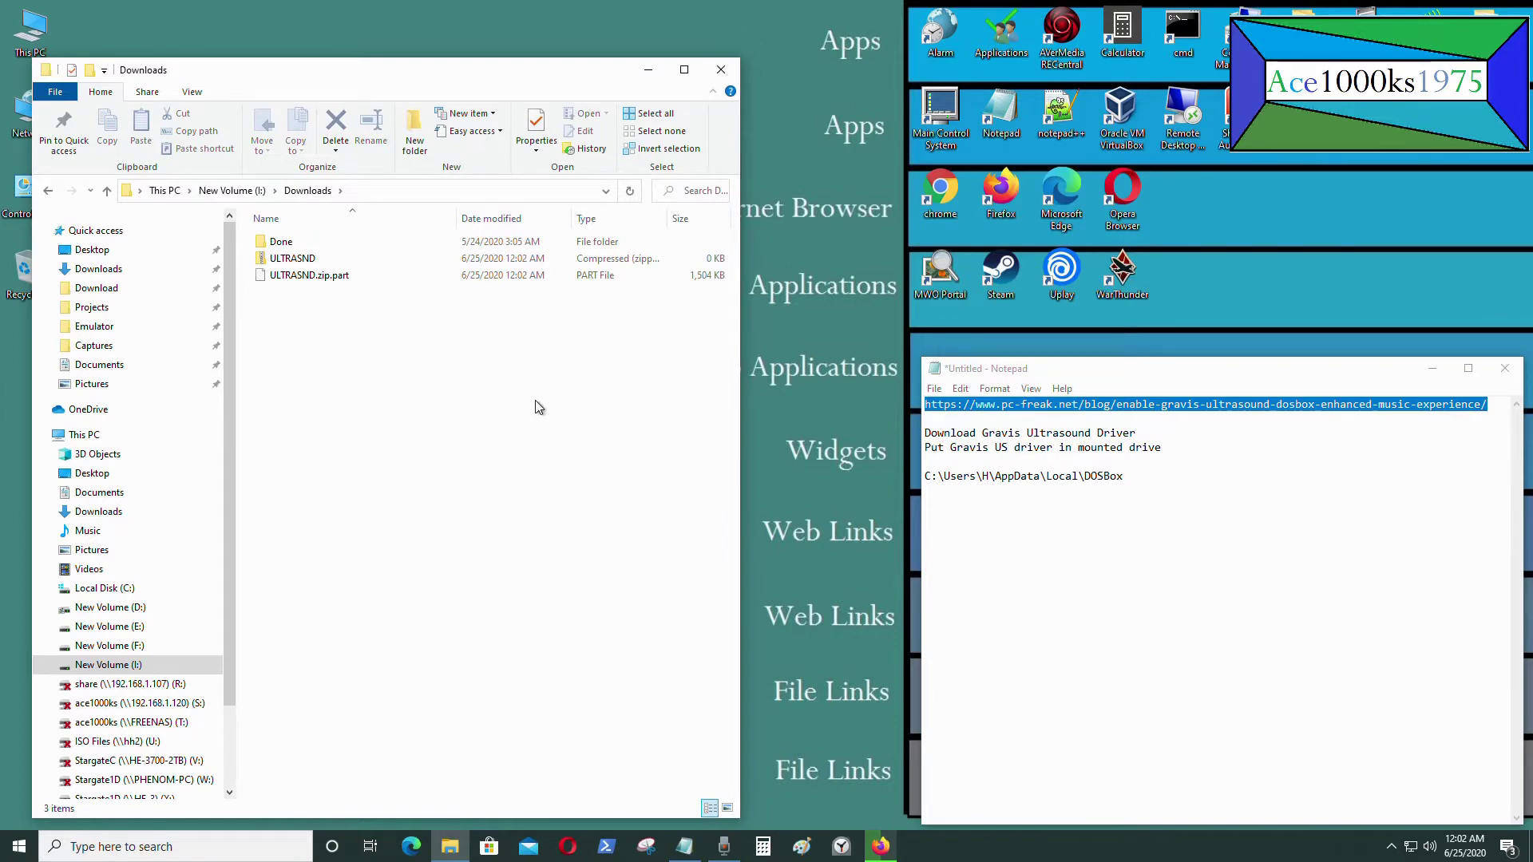
{"action": "left_click", "coordinate": [880, 845]}
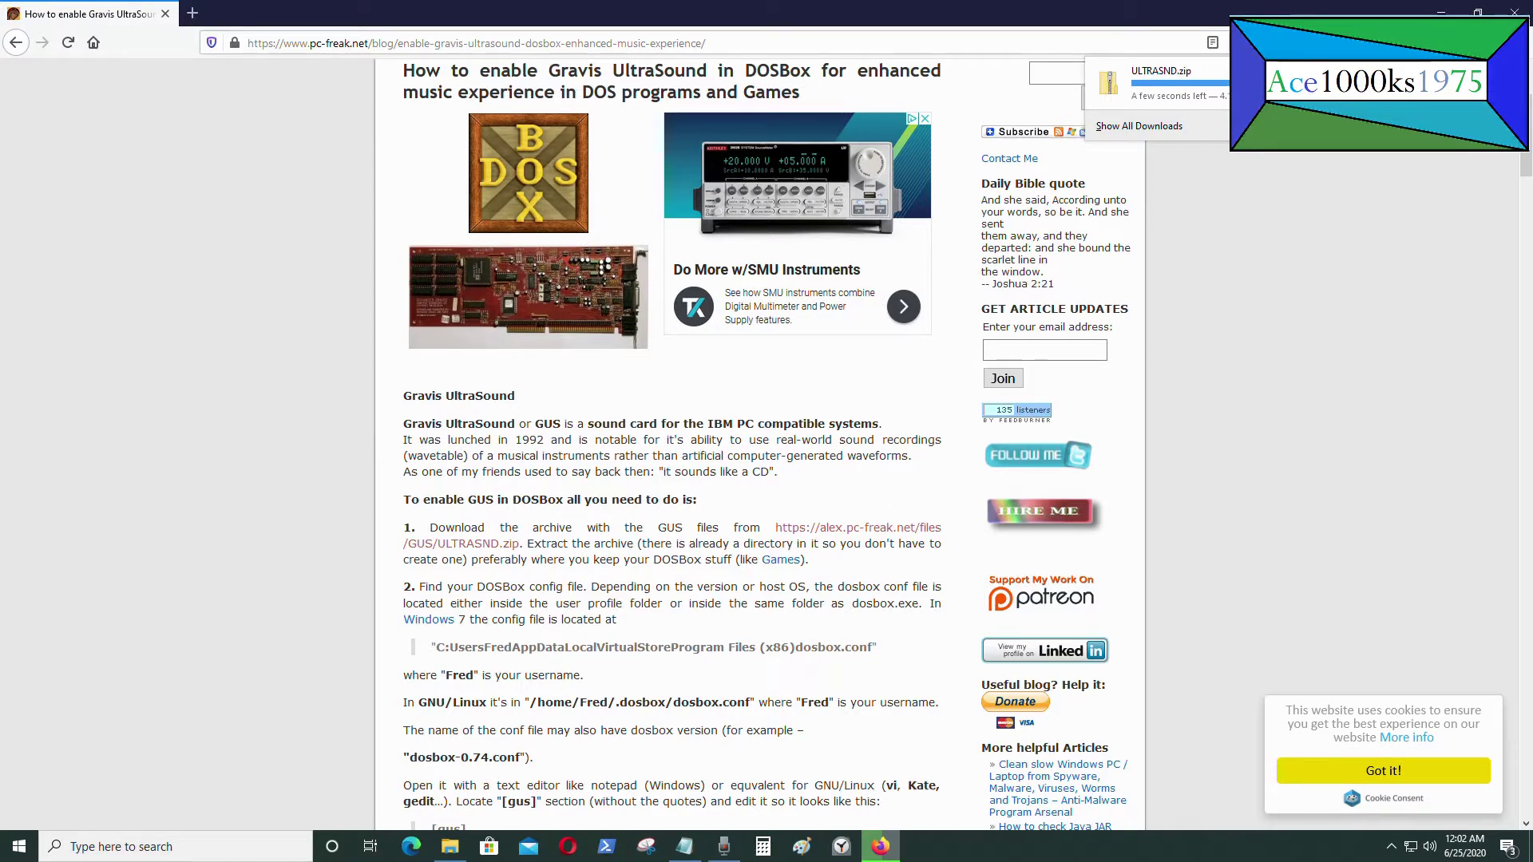
{"action": "left_click", "coordinate": [1449, 11]}
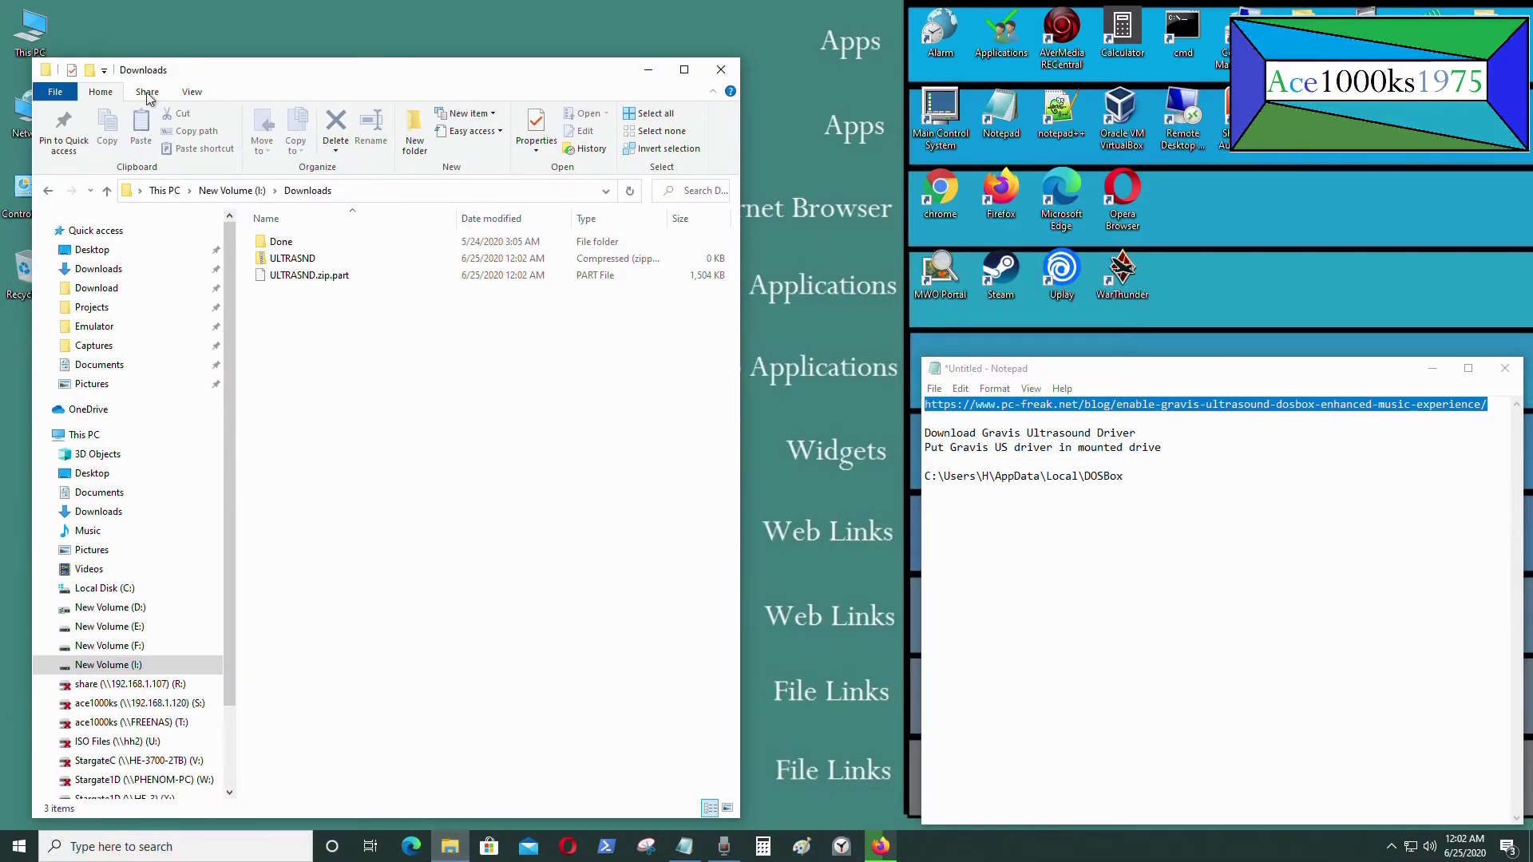
Open a new File Explorer window at Local Disk (C:) > Users > the user's folder
{"action": "right_click", "coordinate": [451, 853]}
{"action": "left_click", "coordinate": [457, 761]}
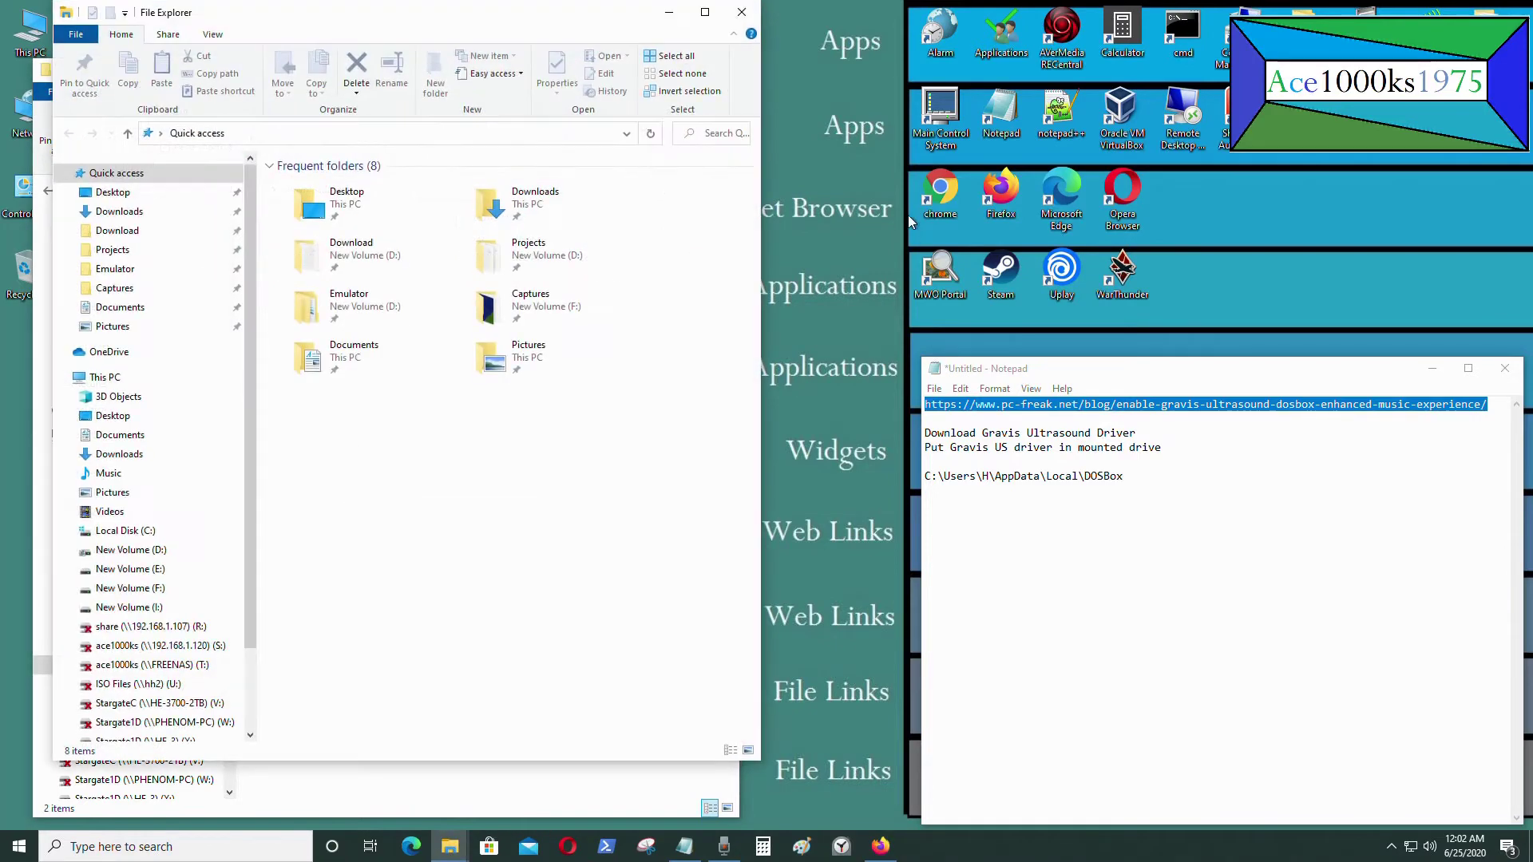
{"action": "left_click", "coordinate": [200, 533]}
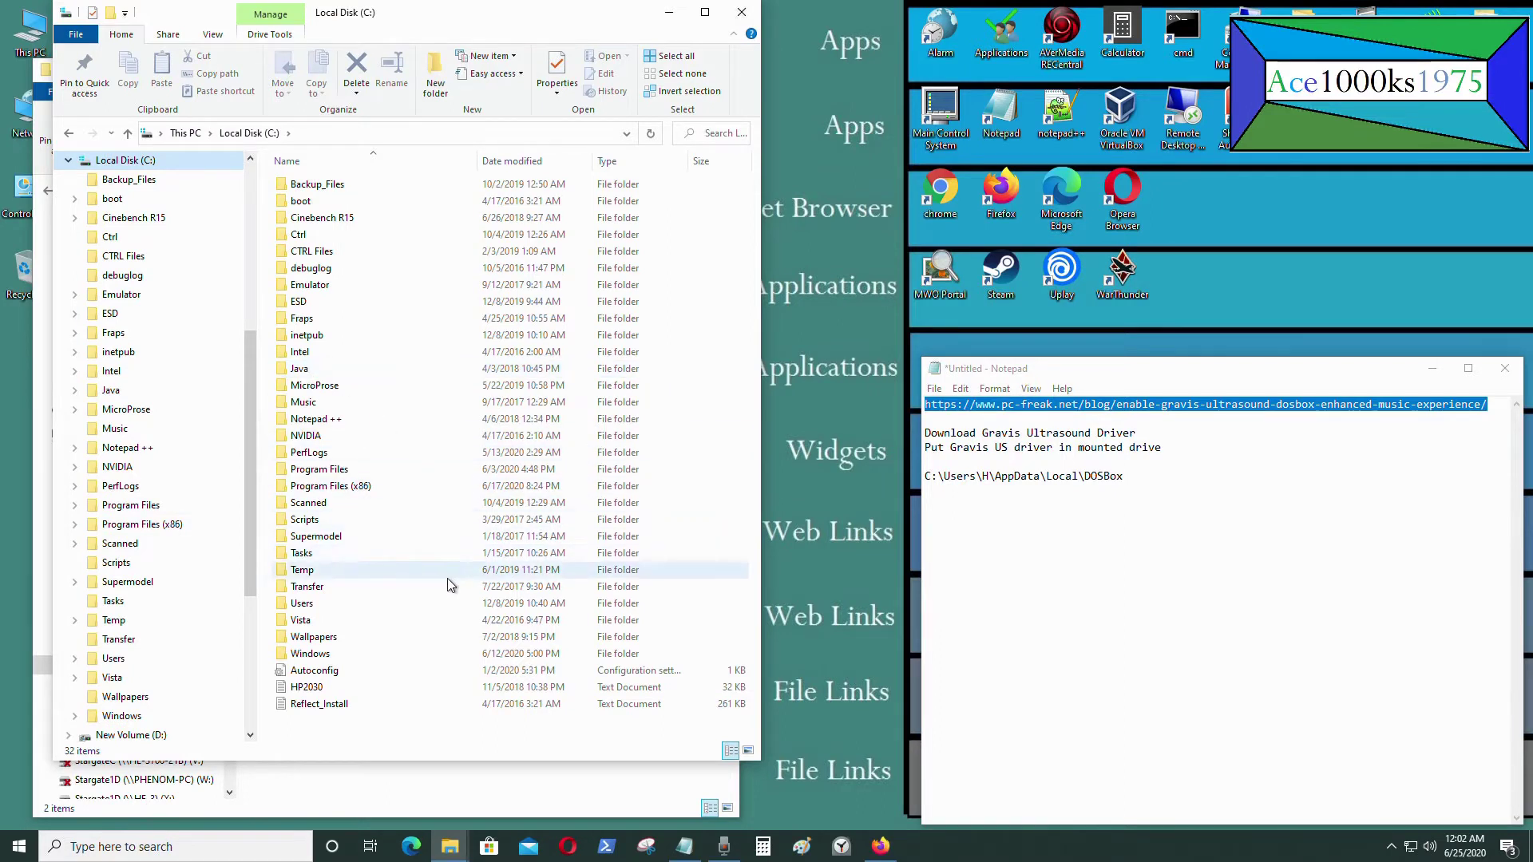
{"action": "double_click", "coordinate": [340, 605]}
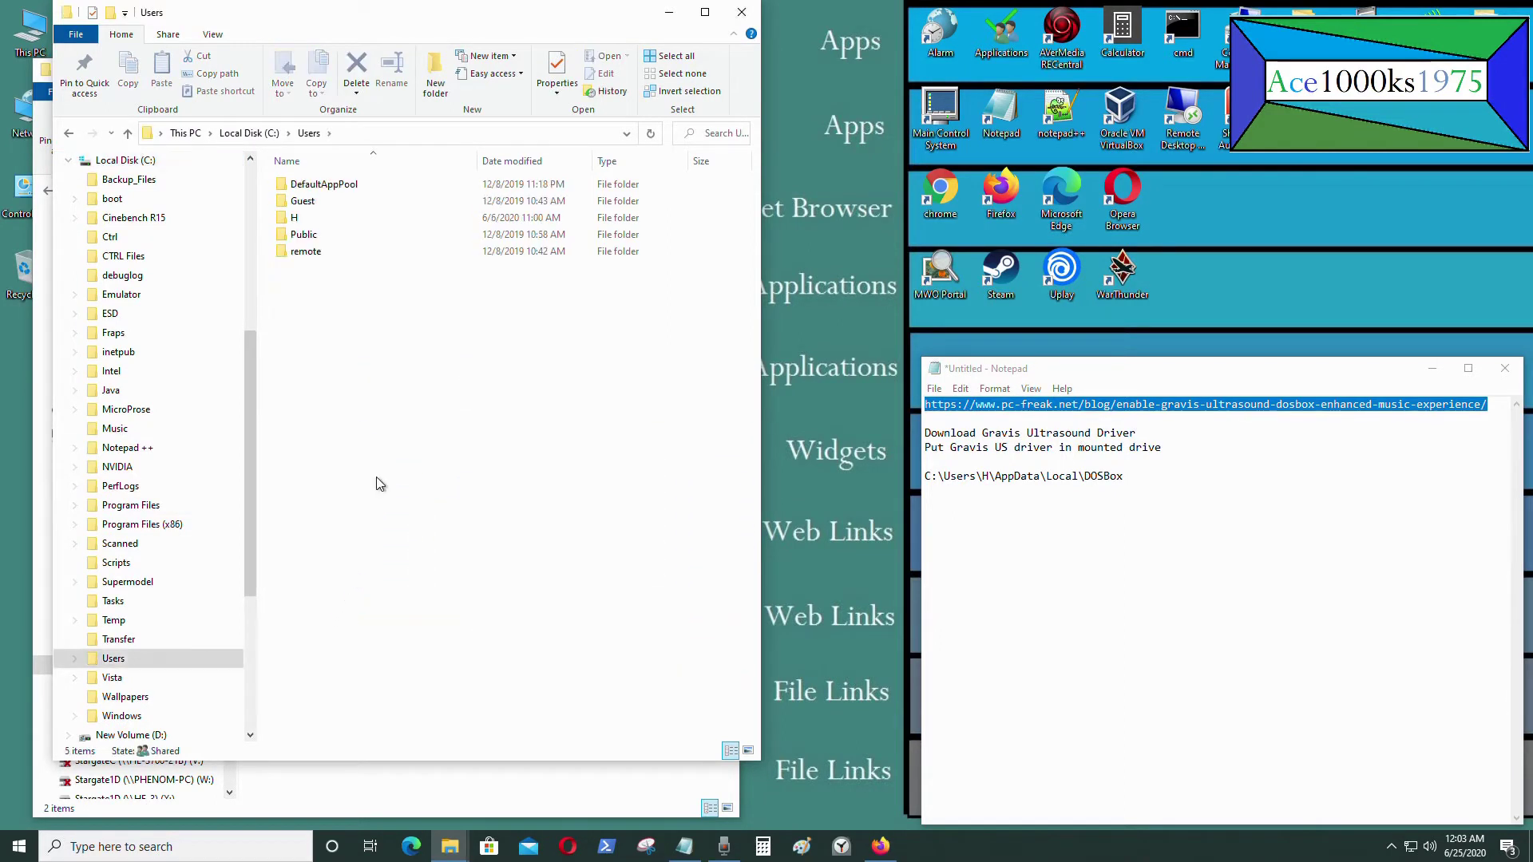
{"action": "double_click", "coordinate": [304, 217]}
Navigate through the address bar to AppData\Local\DOSBox
{"action": "left_click", "coordinate": [387, 136]}
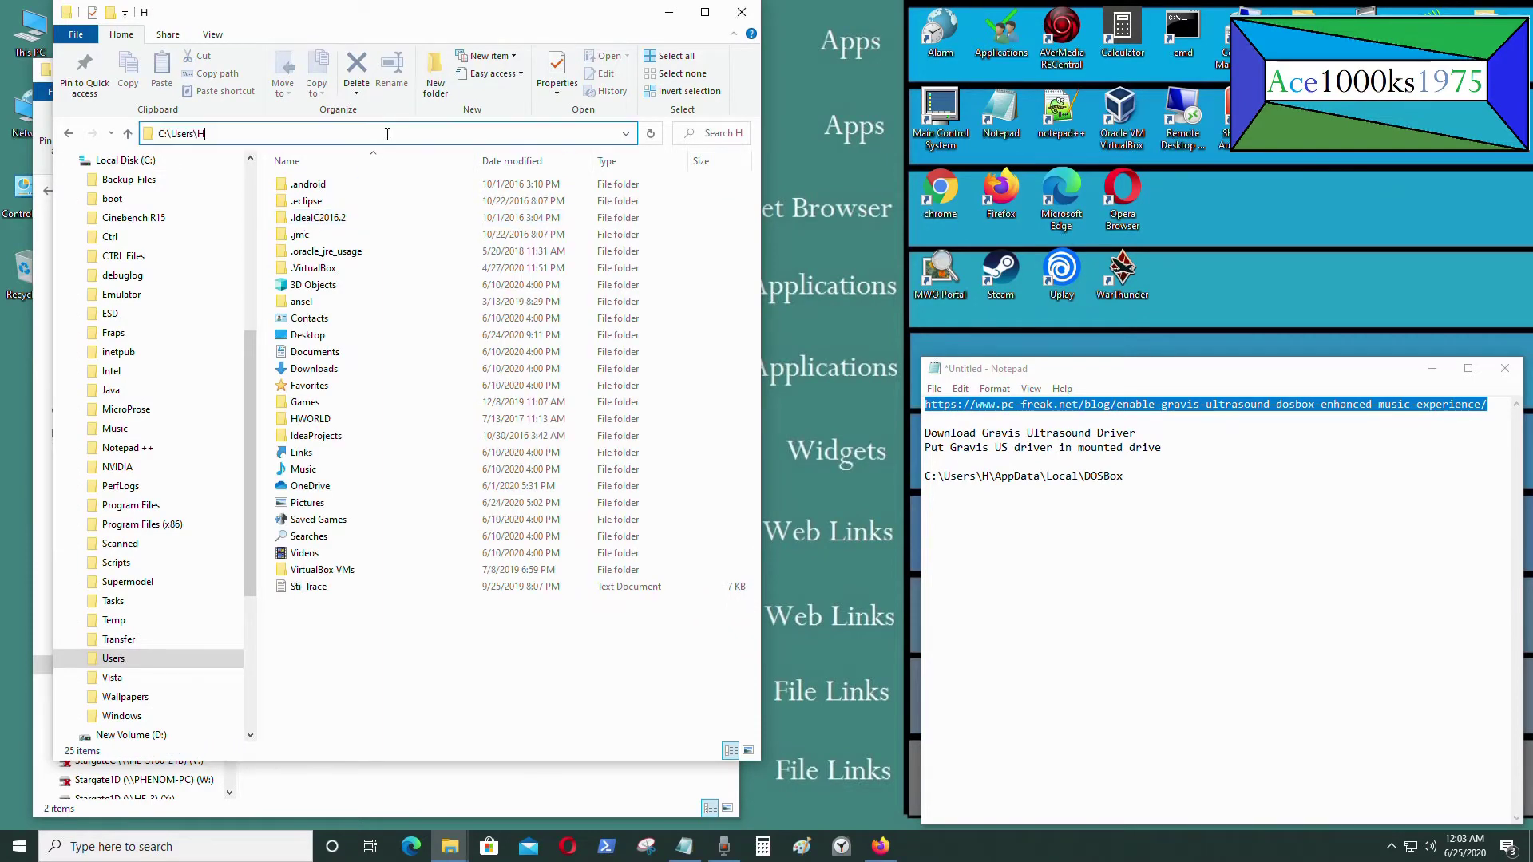
{"action": "type", "text": "\\"}
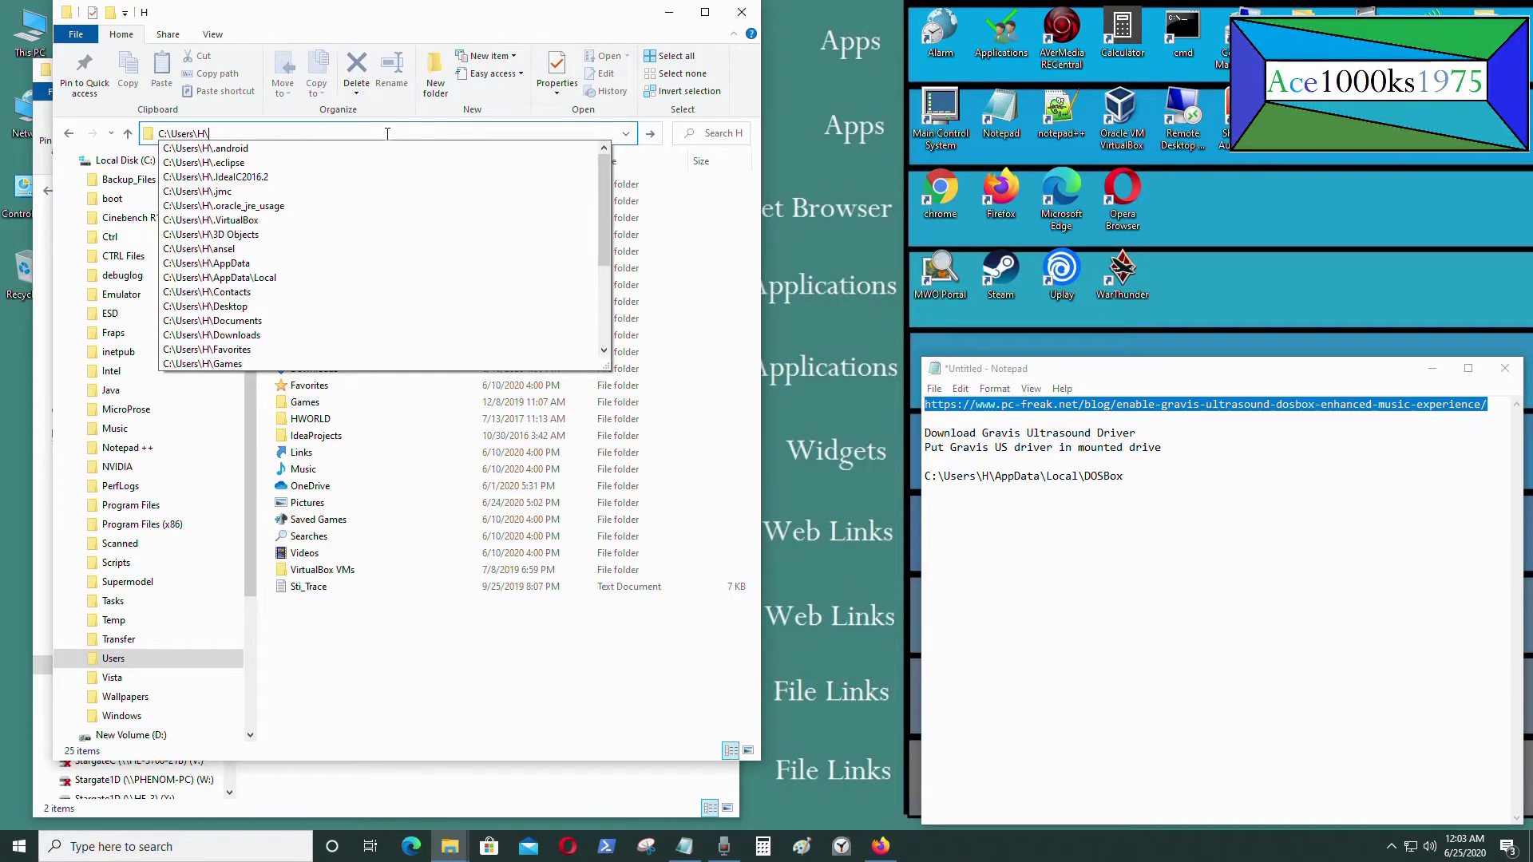
{"action": "type", "text": "Appdat"}
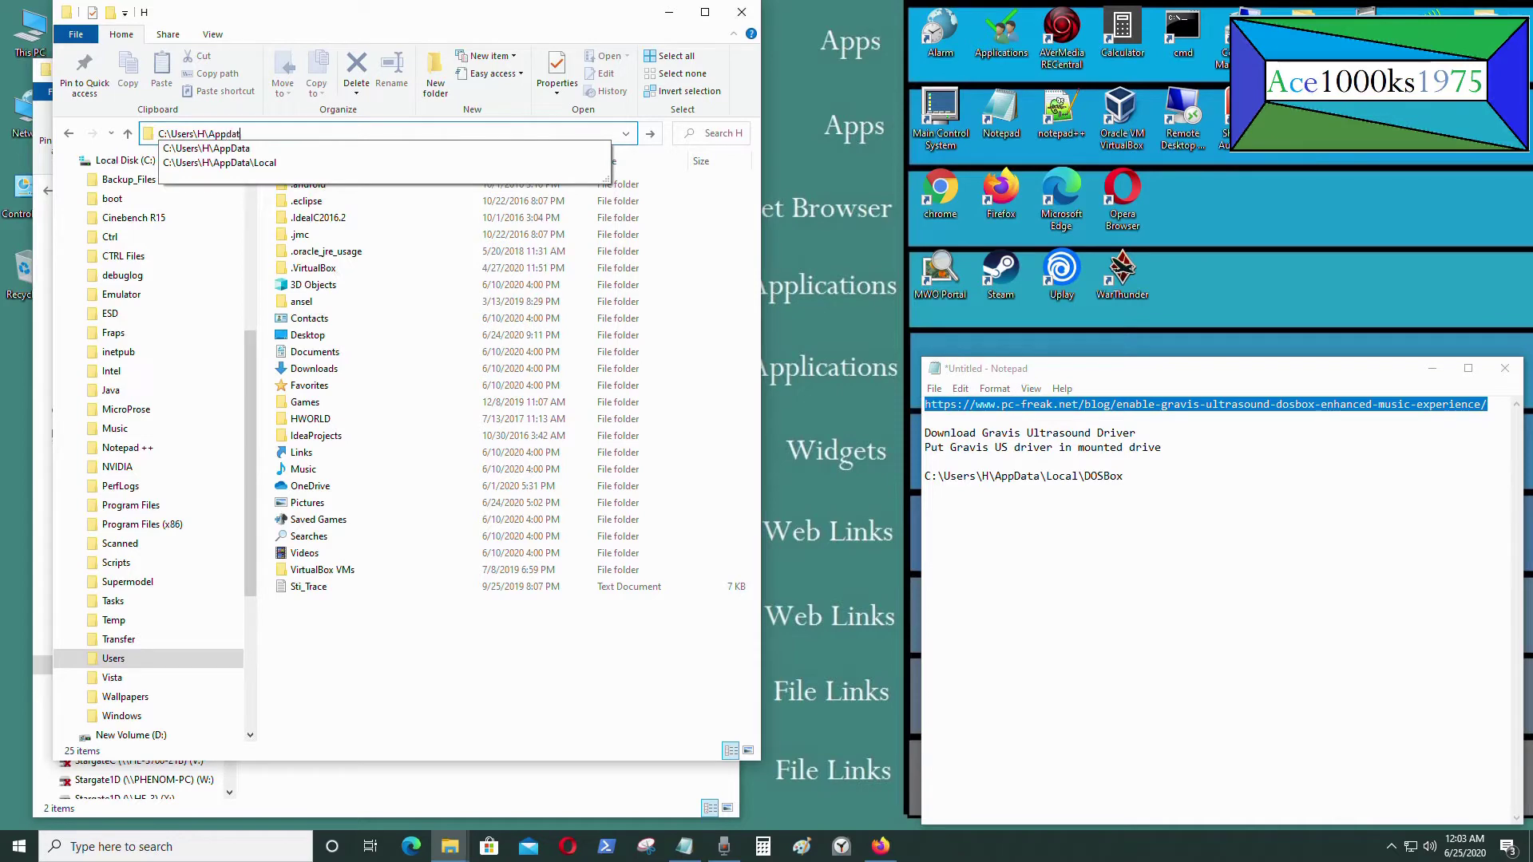
{"action": "type", "text": "a"}
{"action": "key", "text": "Return"}
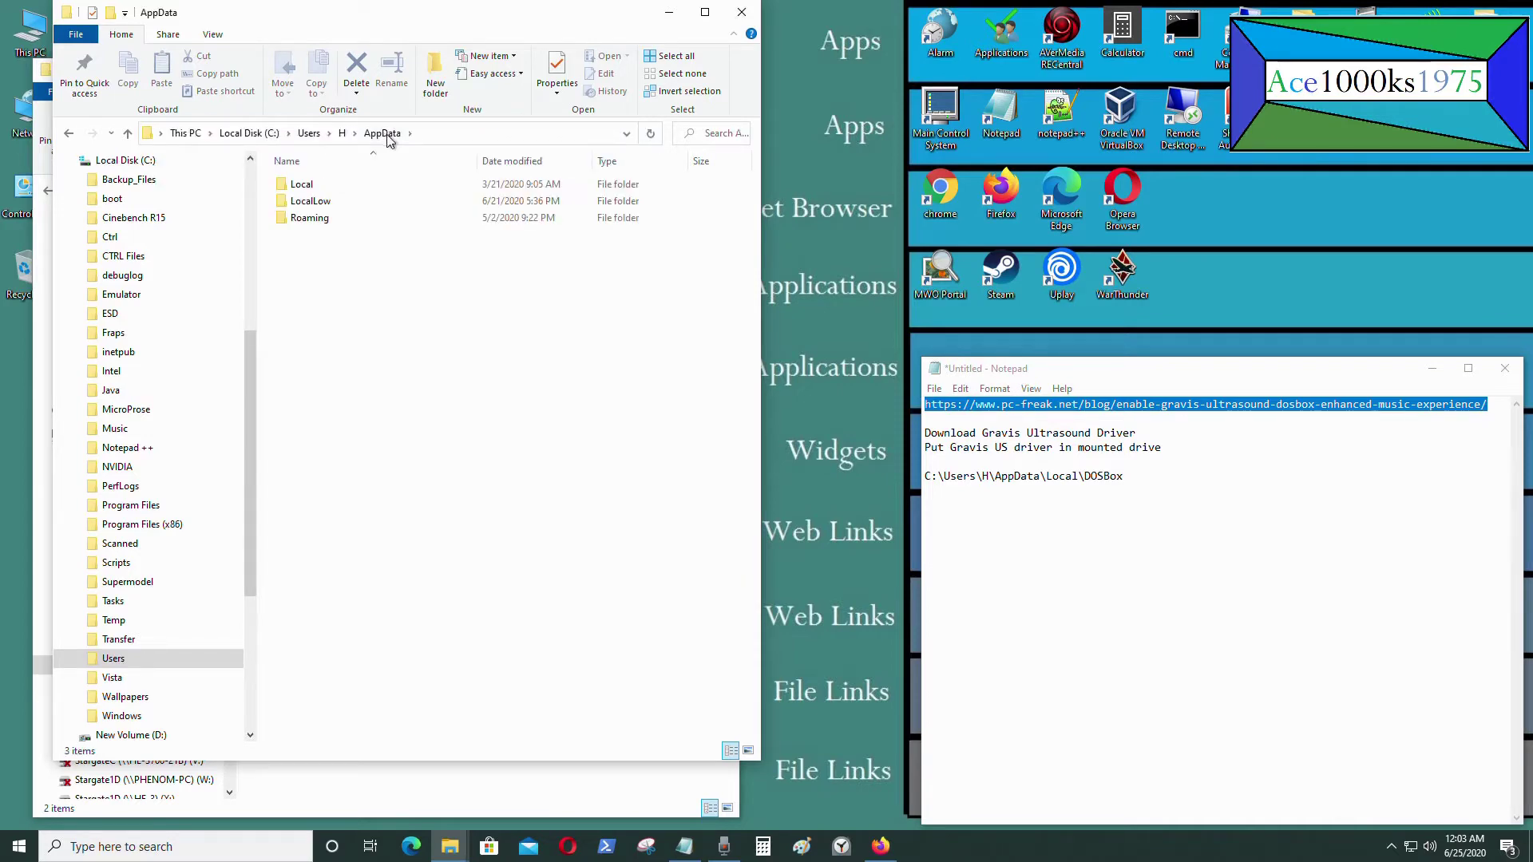
{"action": "double_click", "coordinate": [342, 187]}
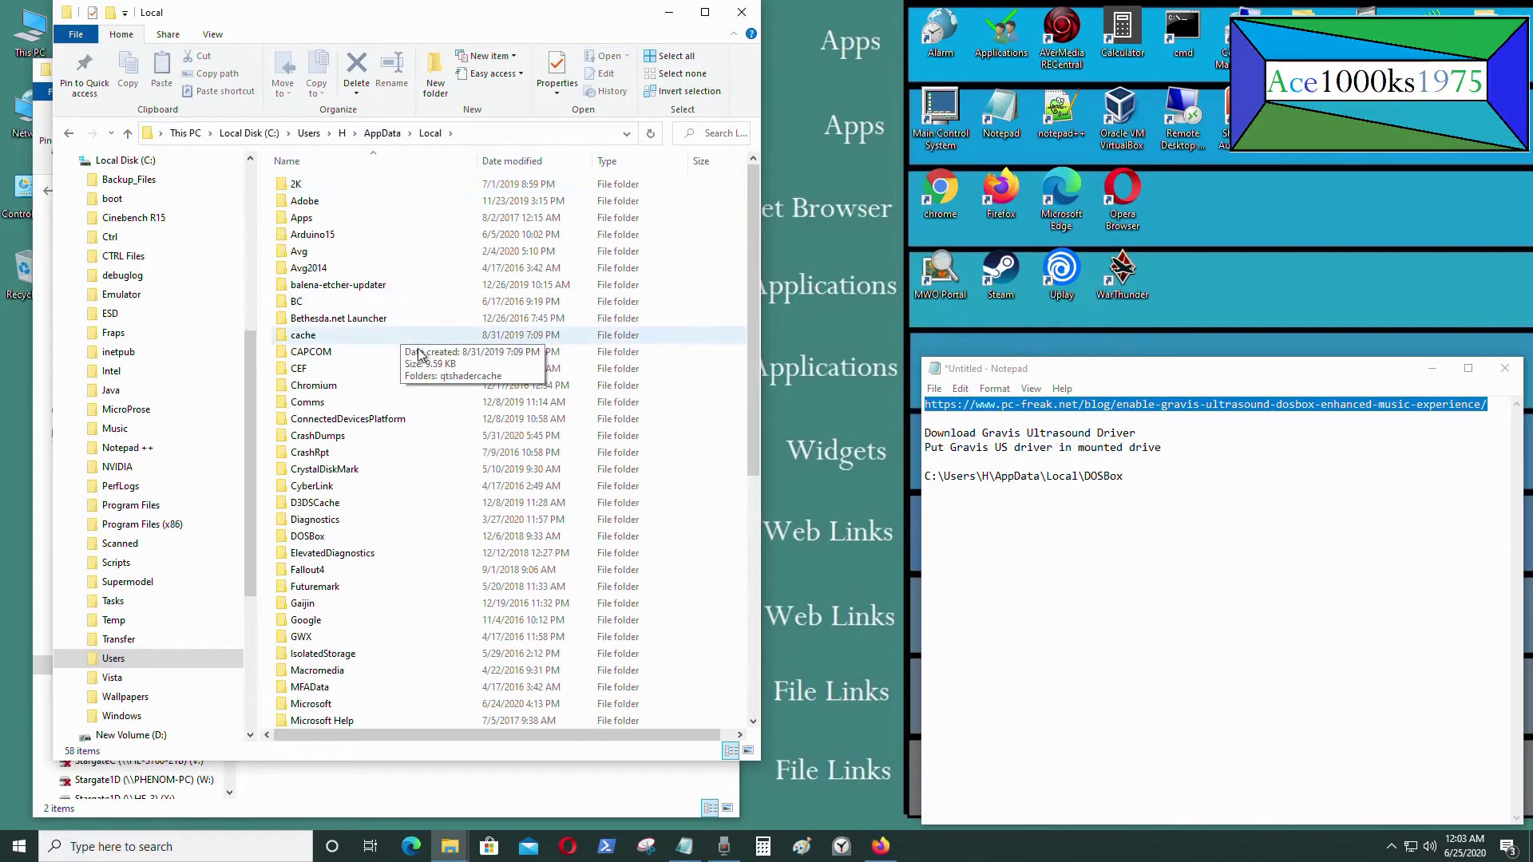
{"action": "left_click", "coordinate": [434, 542]}
{"action": "double_click", "coordinate": [433, 540]}
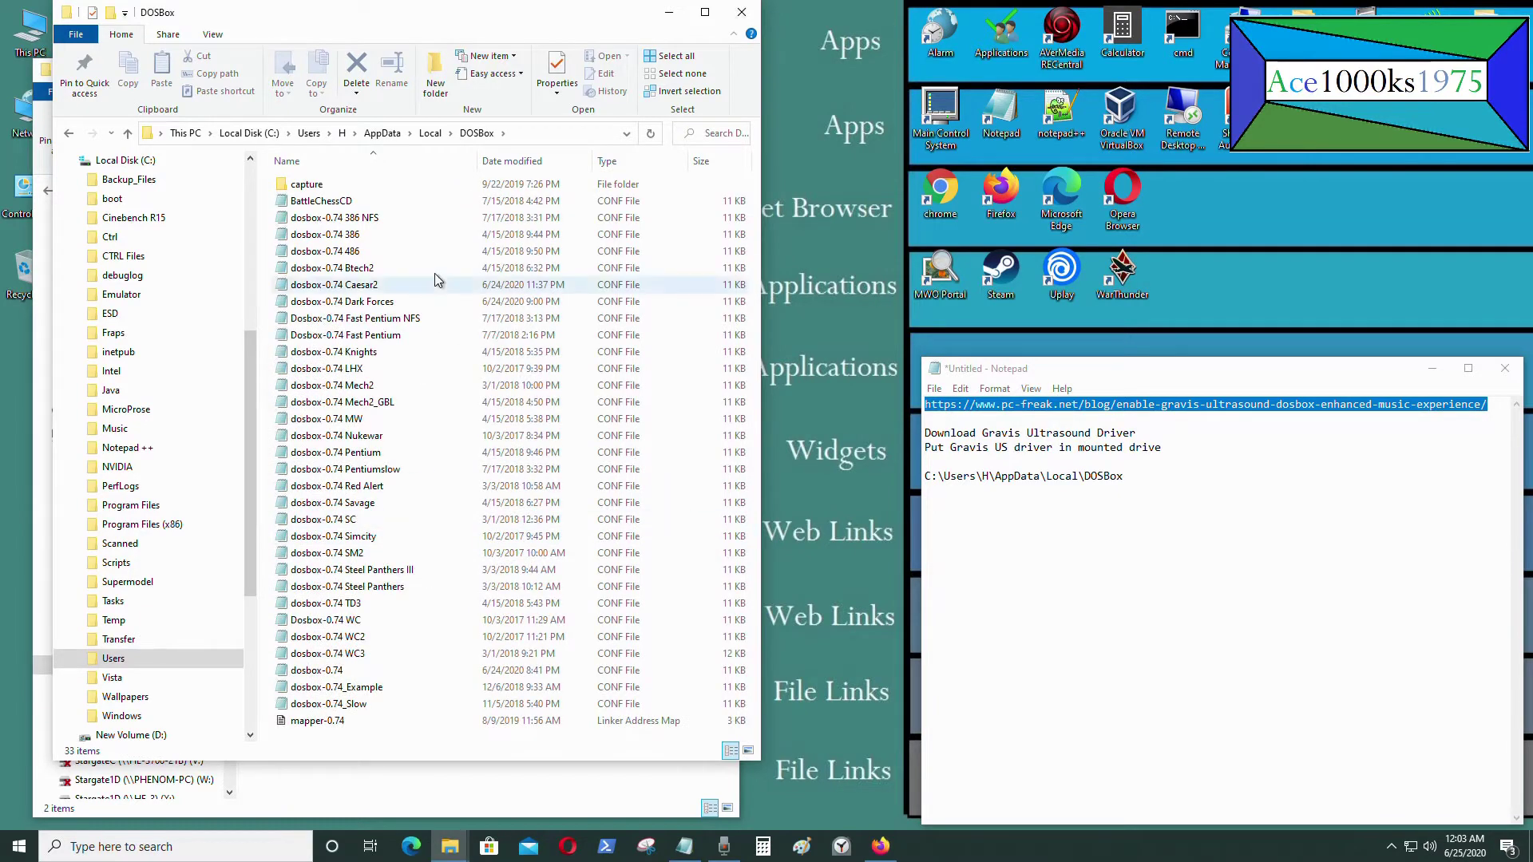
Open the dosbox-0.74 Caesar2 config file in Notepad
{"action": "left_click", "coordinate": [349, 673]}
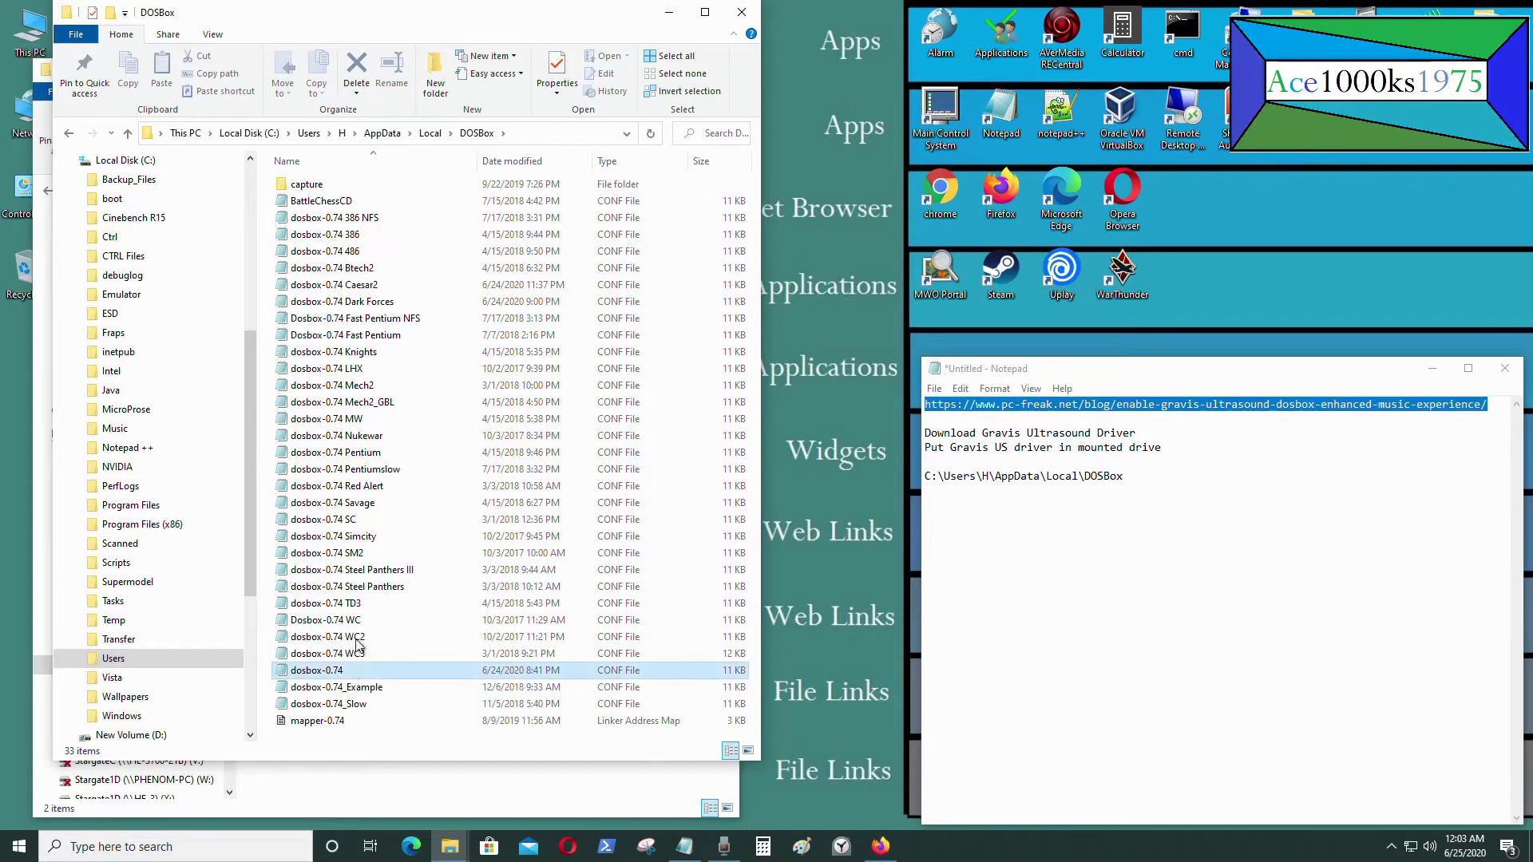
{"action": "left_click", "coordinate": [411, 285]}
{"action": "double_click", "coordinate": [327, 289]}
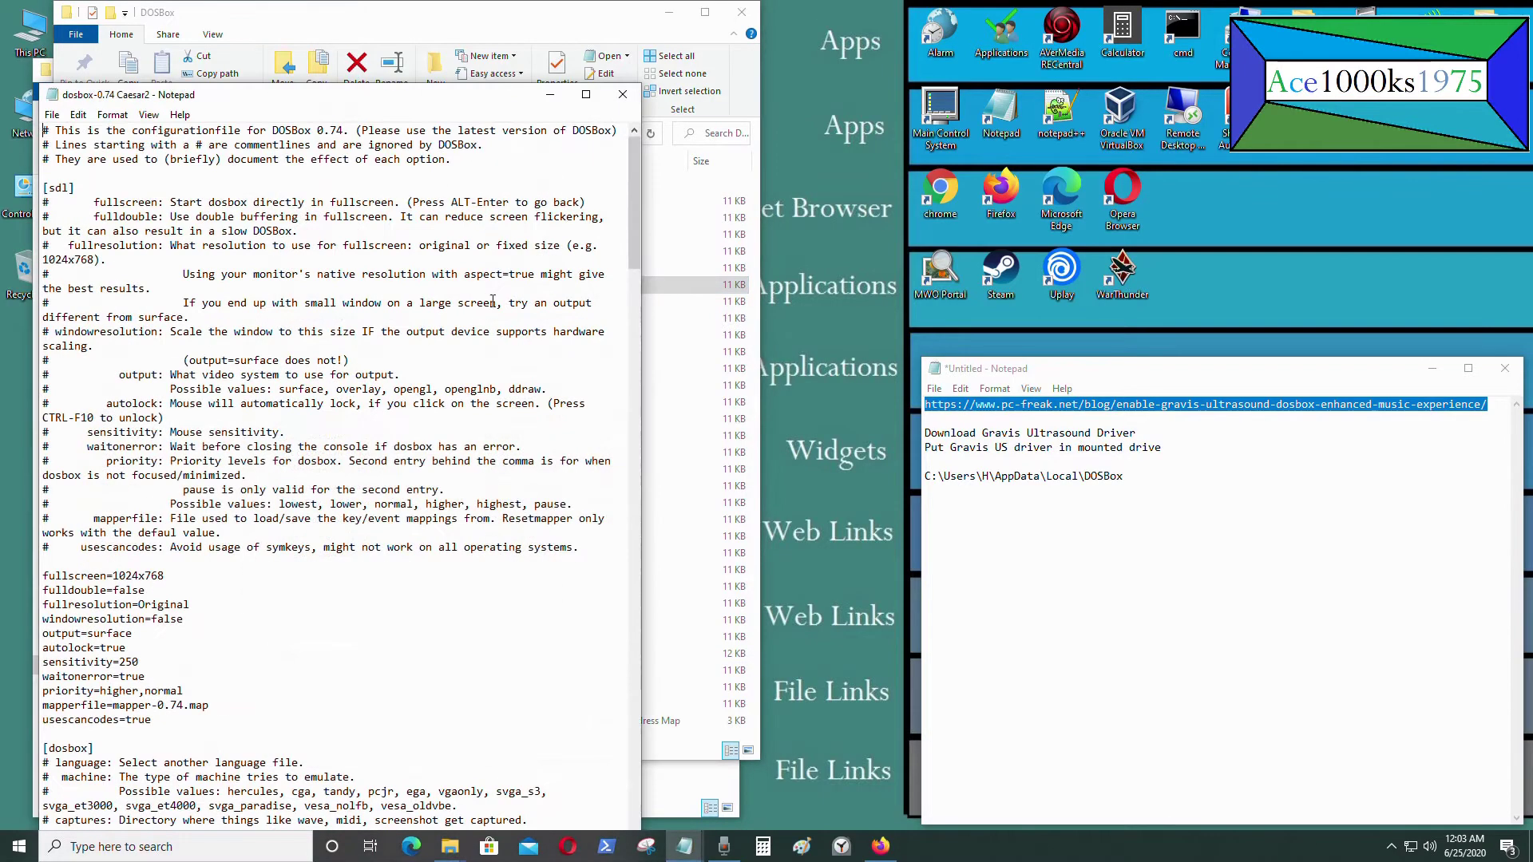
Check the plain dosbox-0.74 file, then bring the Caesar2 config back to front
{"action": "left_click", "coordinate": [549, 94]}
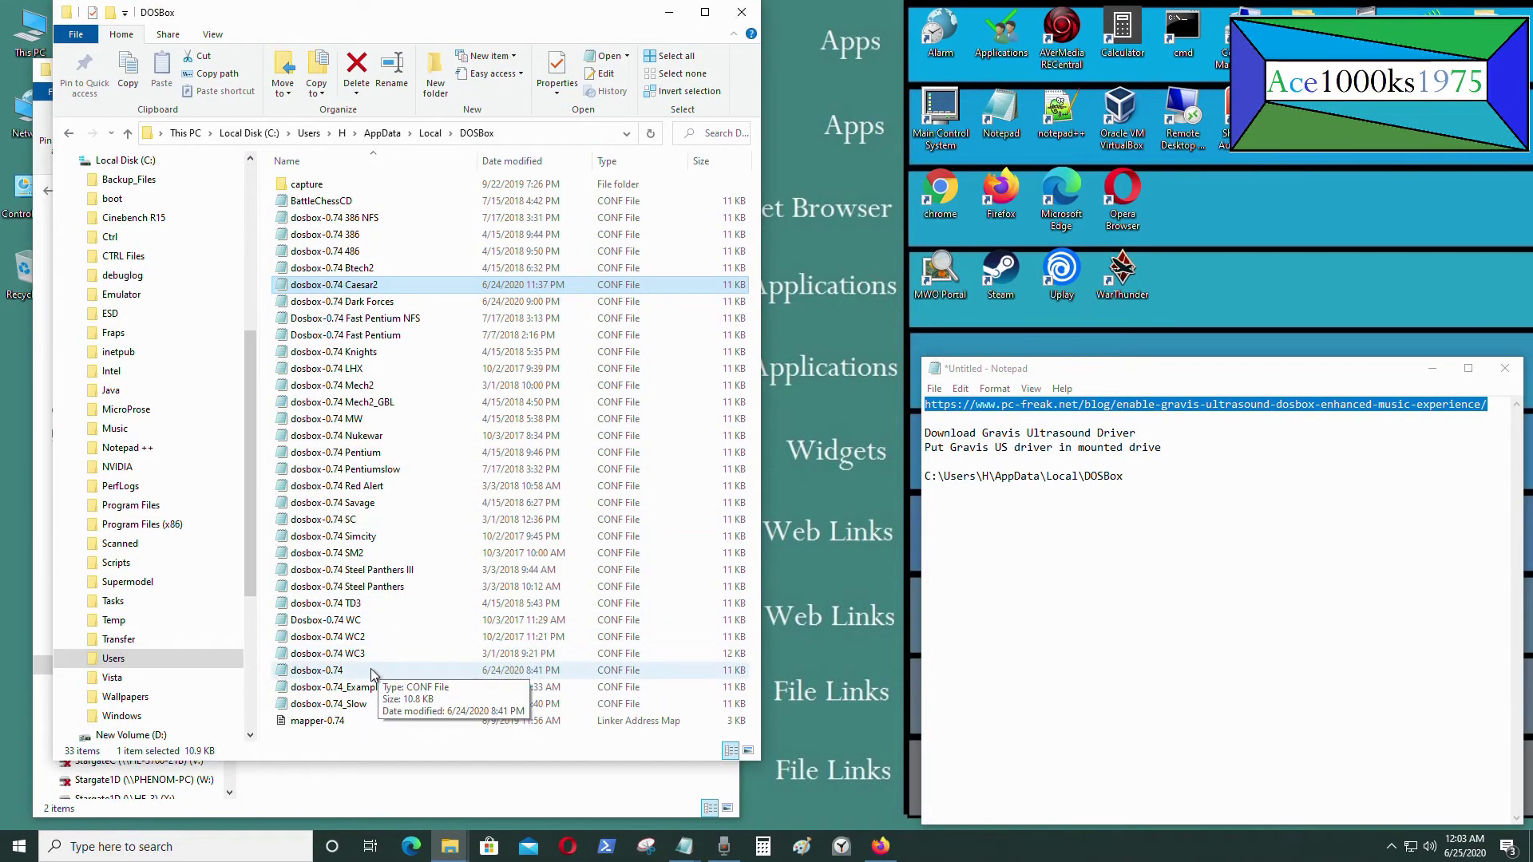
{"action": "left_click", "coordinate": [321, 675]}
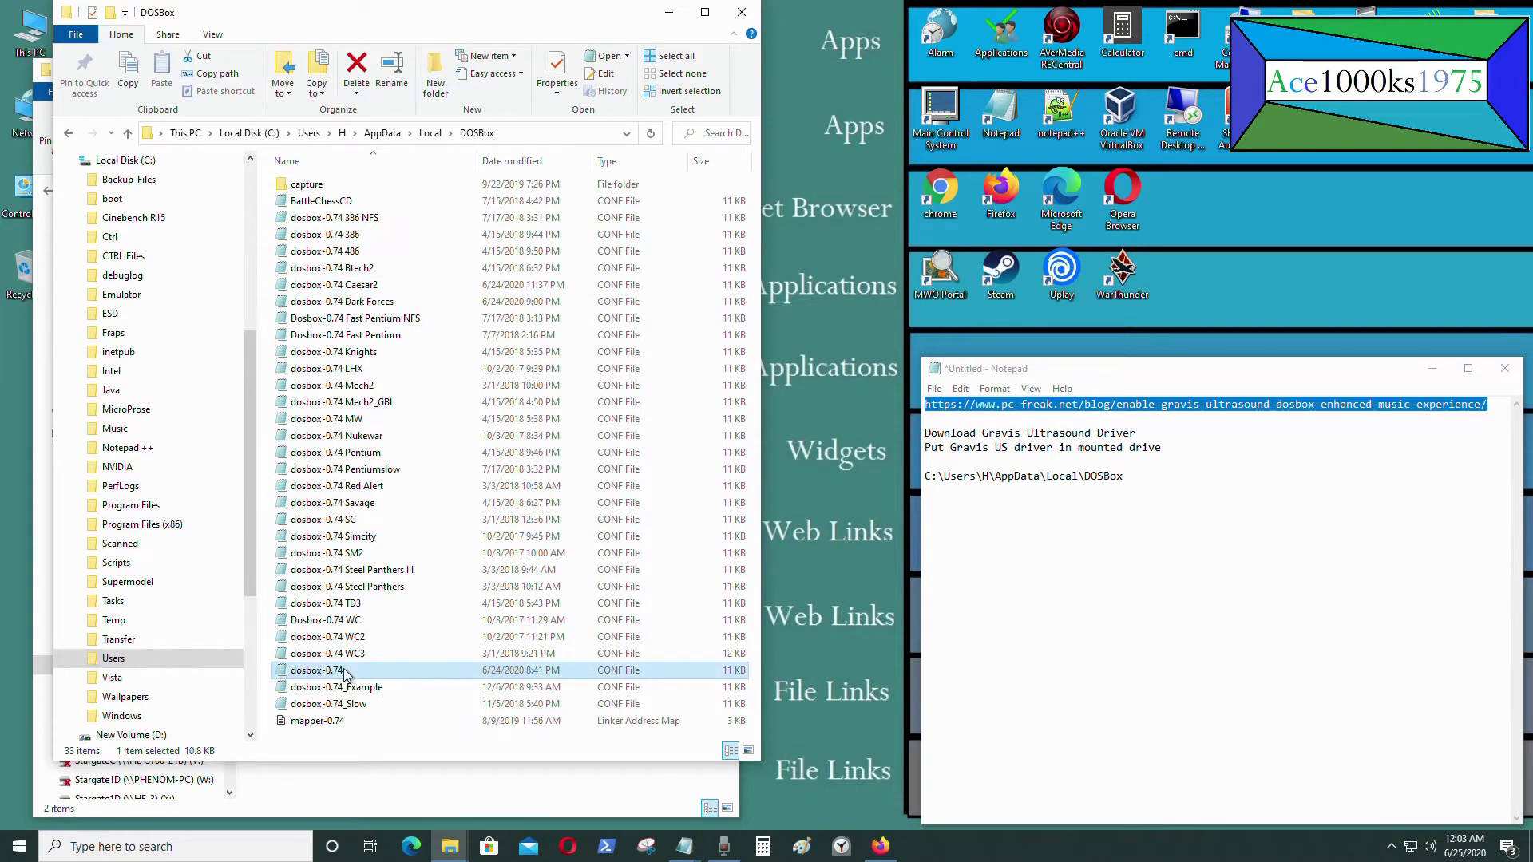
{"action": "left_click", "coordinate": [693, 855]}
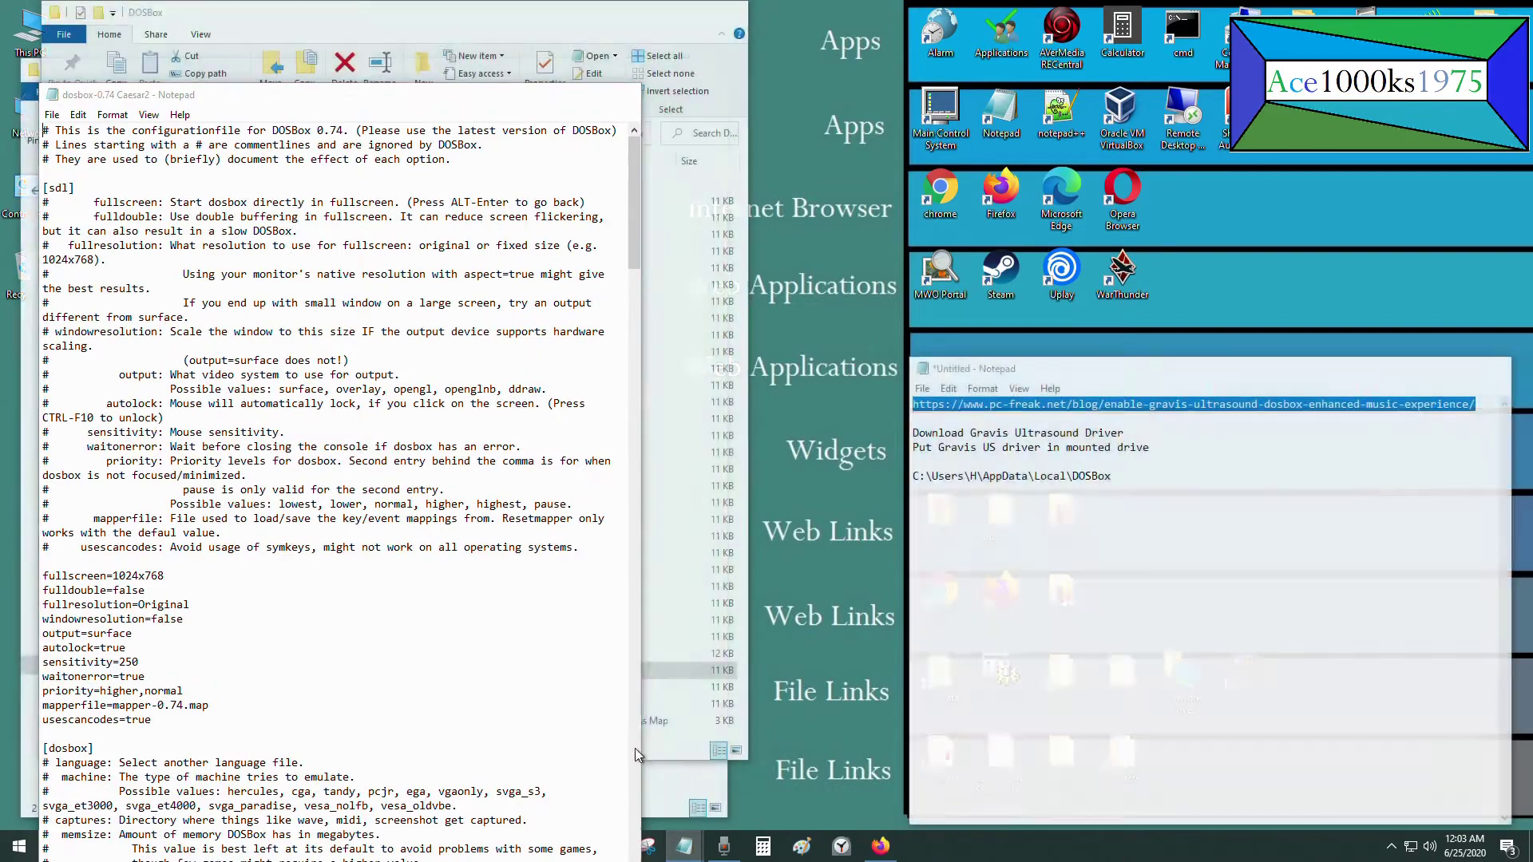
{"action": "left_click", "coordinate": [749, 802]}
{"action": "left_click_drag", "start_coordinate": [473, 100], "coordinate": [570, 57]}
Scroll to the [gus] section and highlight gus=true and ultradir=C:\ULTRASND
{"action": "scroll", "coordinate": [530, 334], "scroll_direction": "down", "scroll_amount": 3}
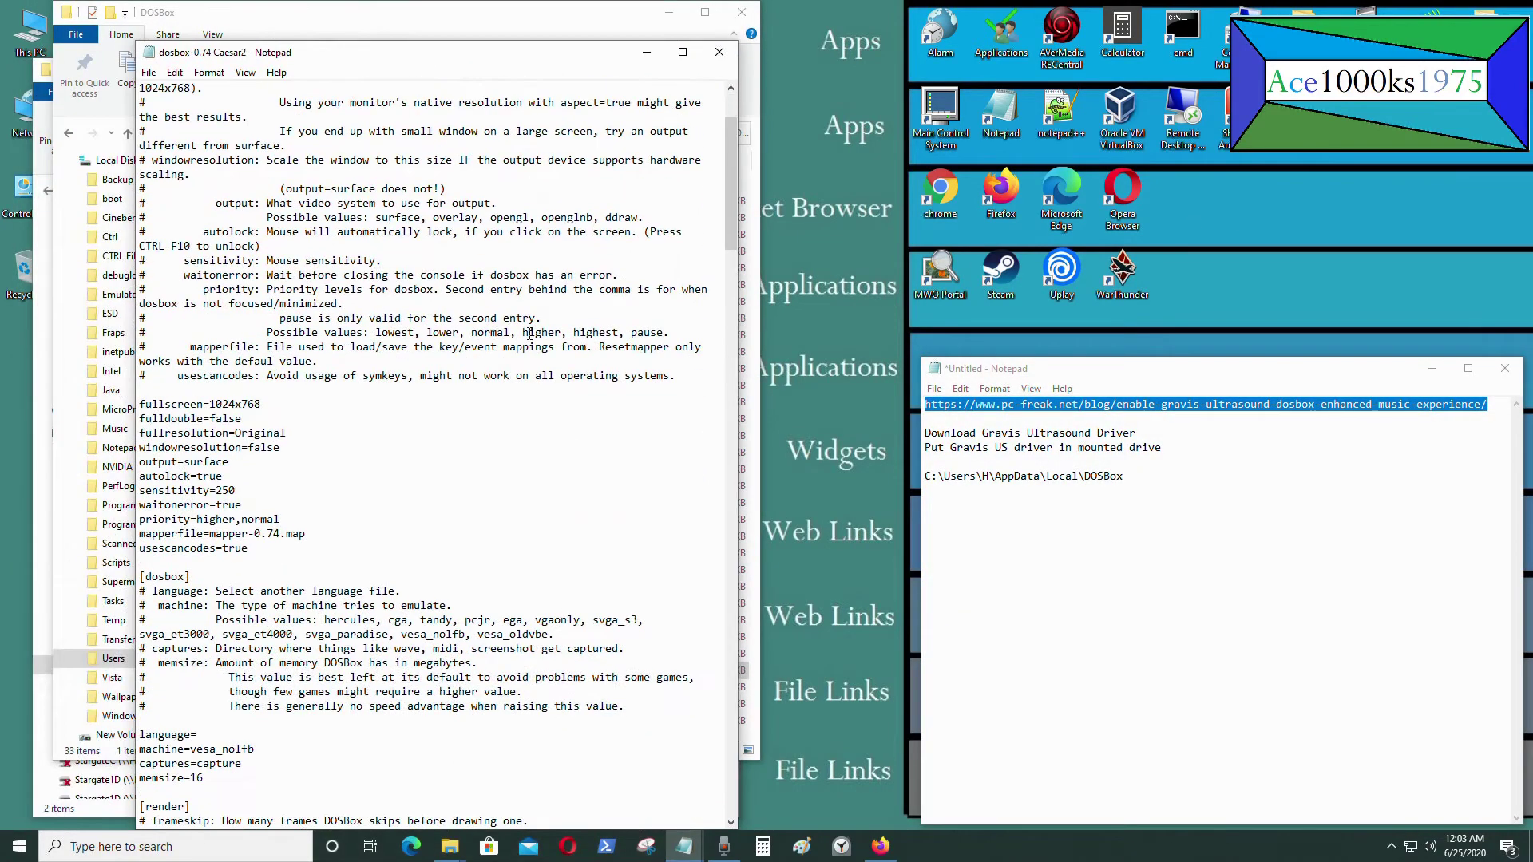
{"action": "scroll", "coordinate": [491, 349], "scroll_direction": "down", "scroll_amount": 3}
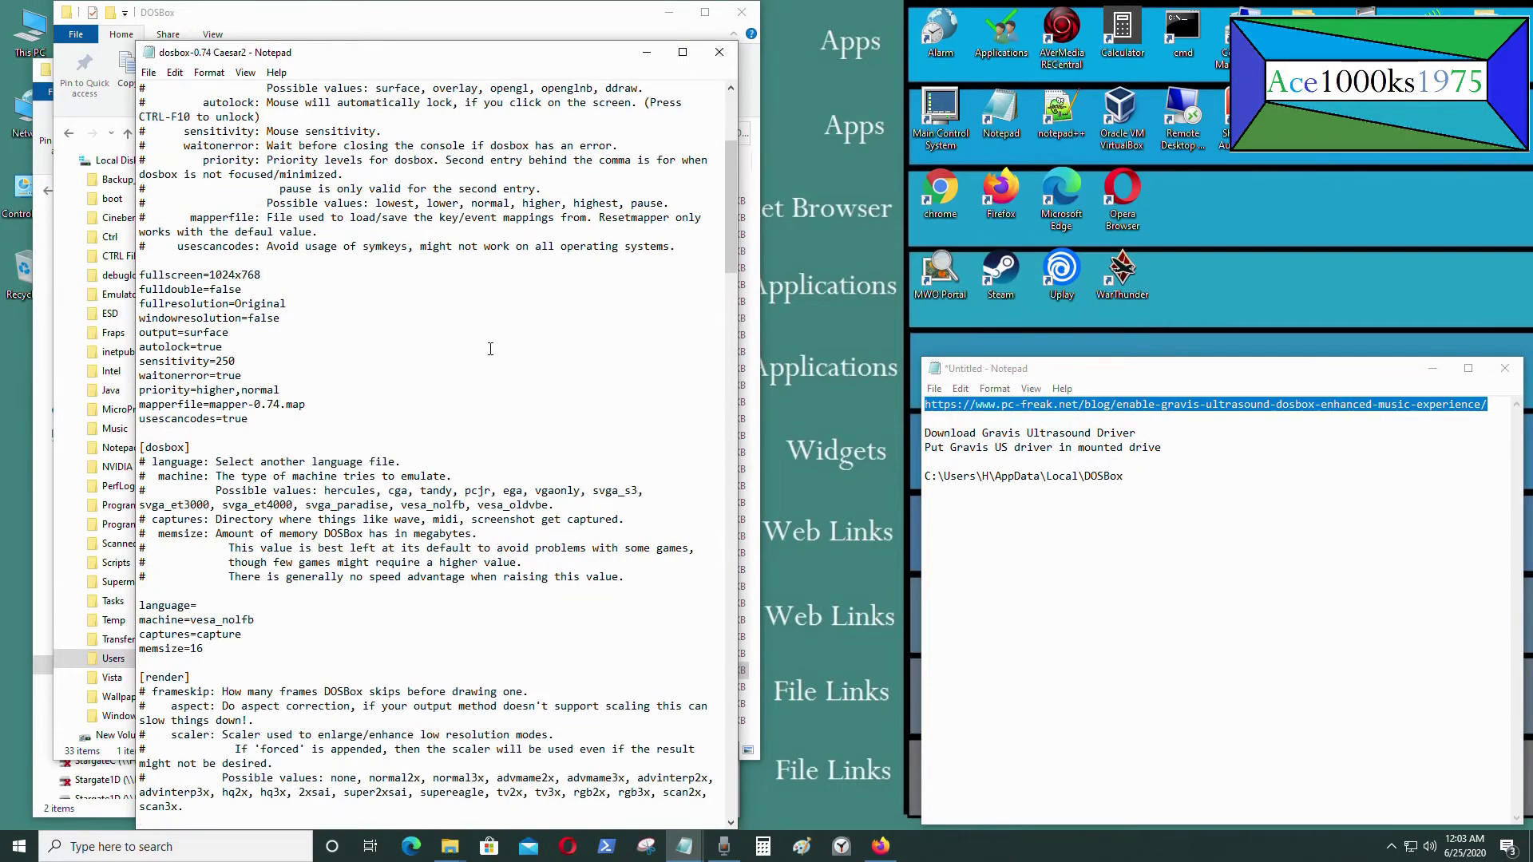
{"action": "scroll", "coordinate": [490, 349], "scroll_direction": "down", "scroll_amount": 12}
{"action": "scroll", "coordinate": [490, 349], "scroll_direction": "down", "scroll_amount": 5}
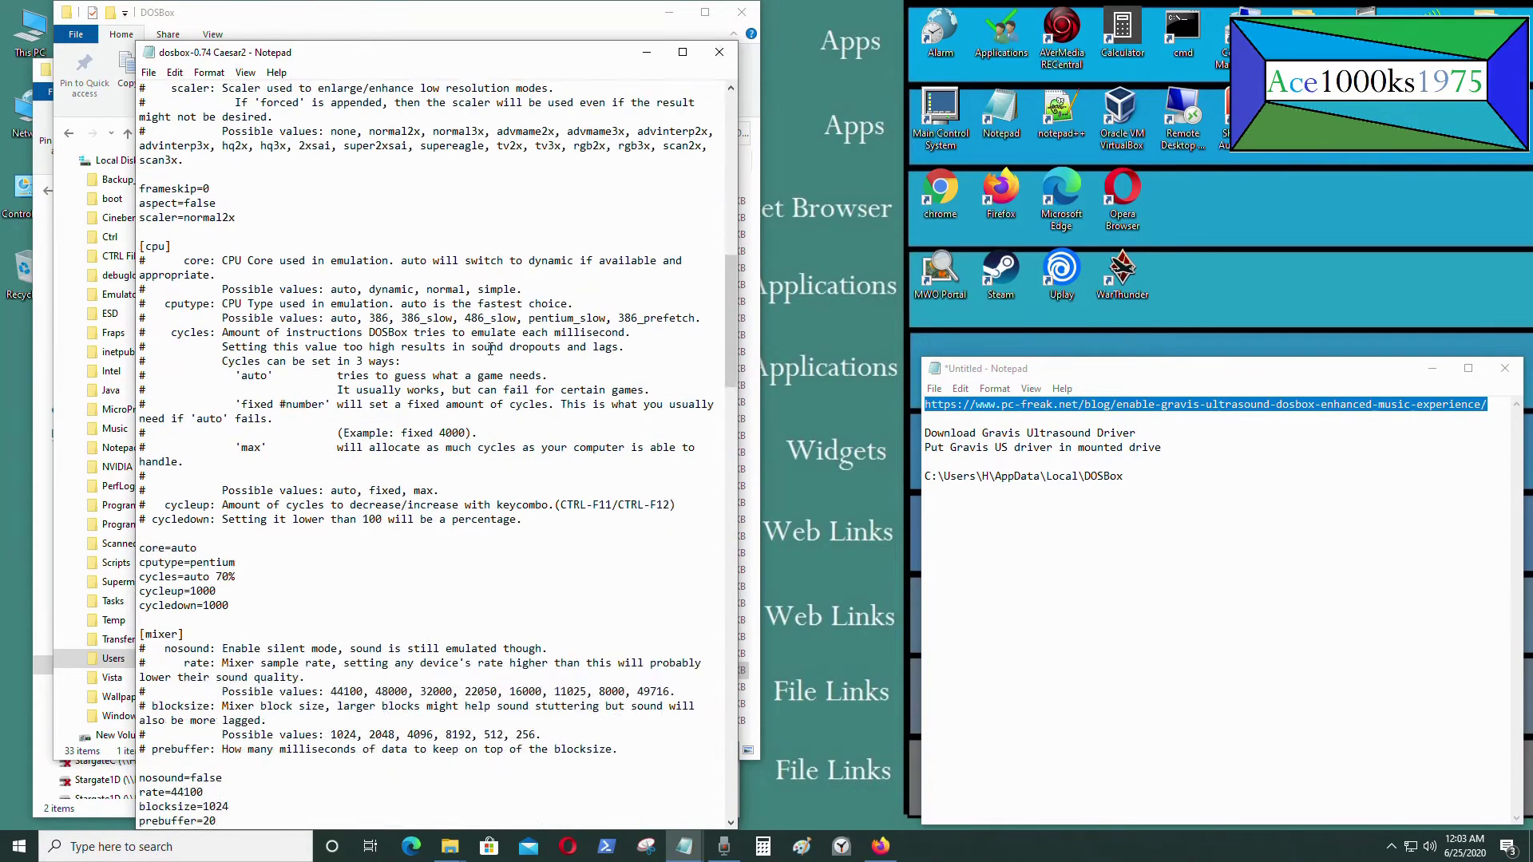
{"action": "scroll", "coordinate": [486, 360], "scroll_direction": "down", "scroll_amount": 7}
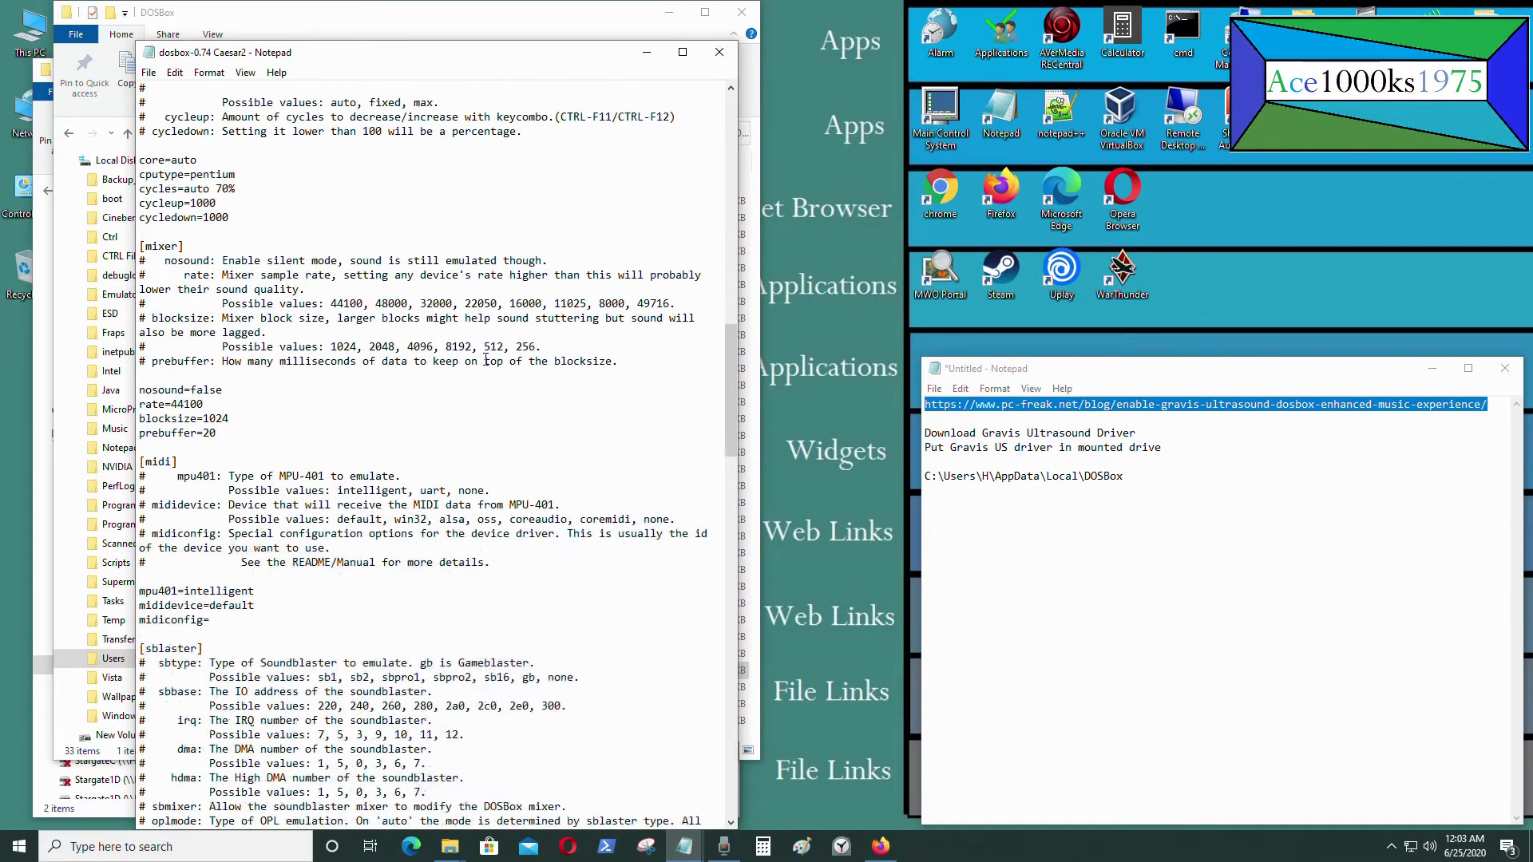
{"action": "scroll", "coordinate": [485, 359], "scroll_direction": "down", "scroll_amount": 10}
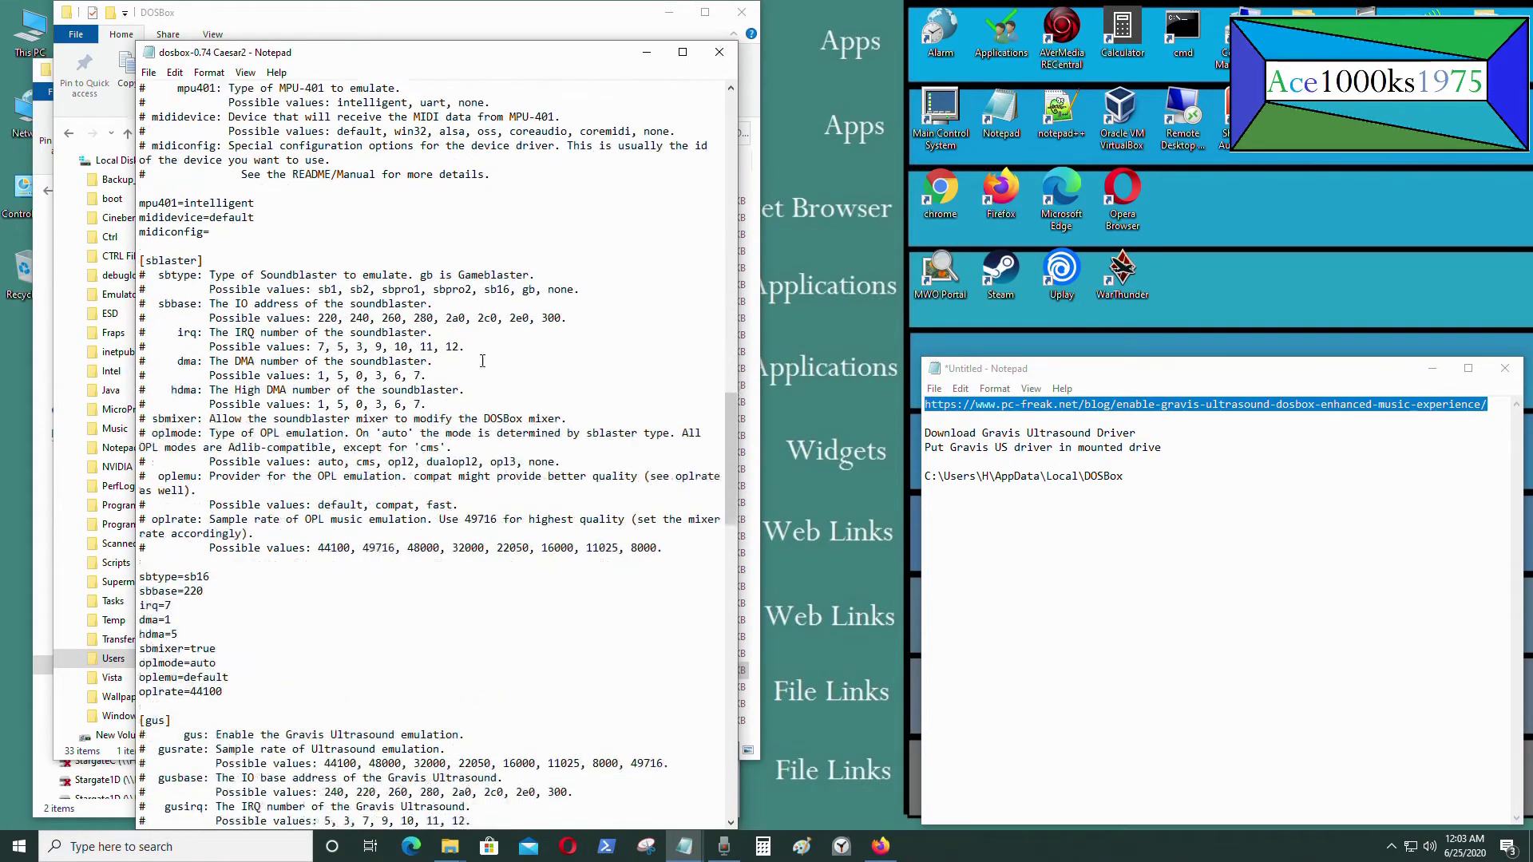
{"action": "scroll", "coordinate": [482, 361], "scroll_direction": "down", "scroll_amount": 10}
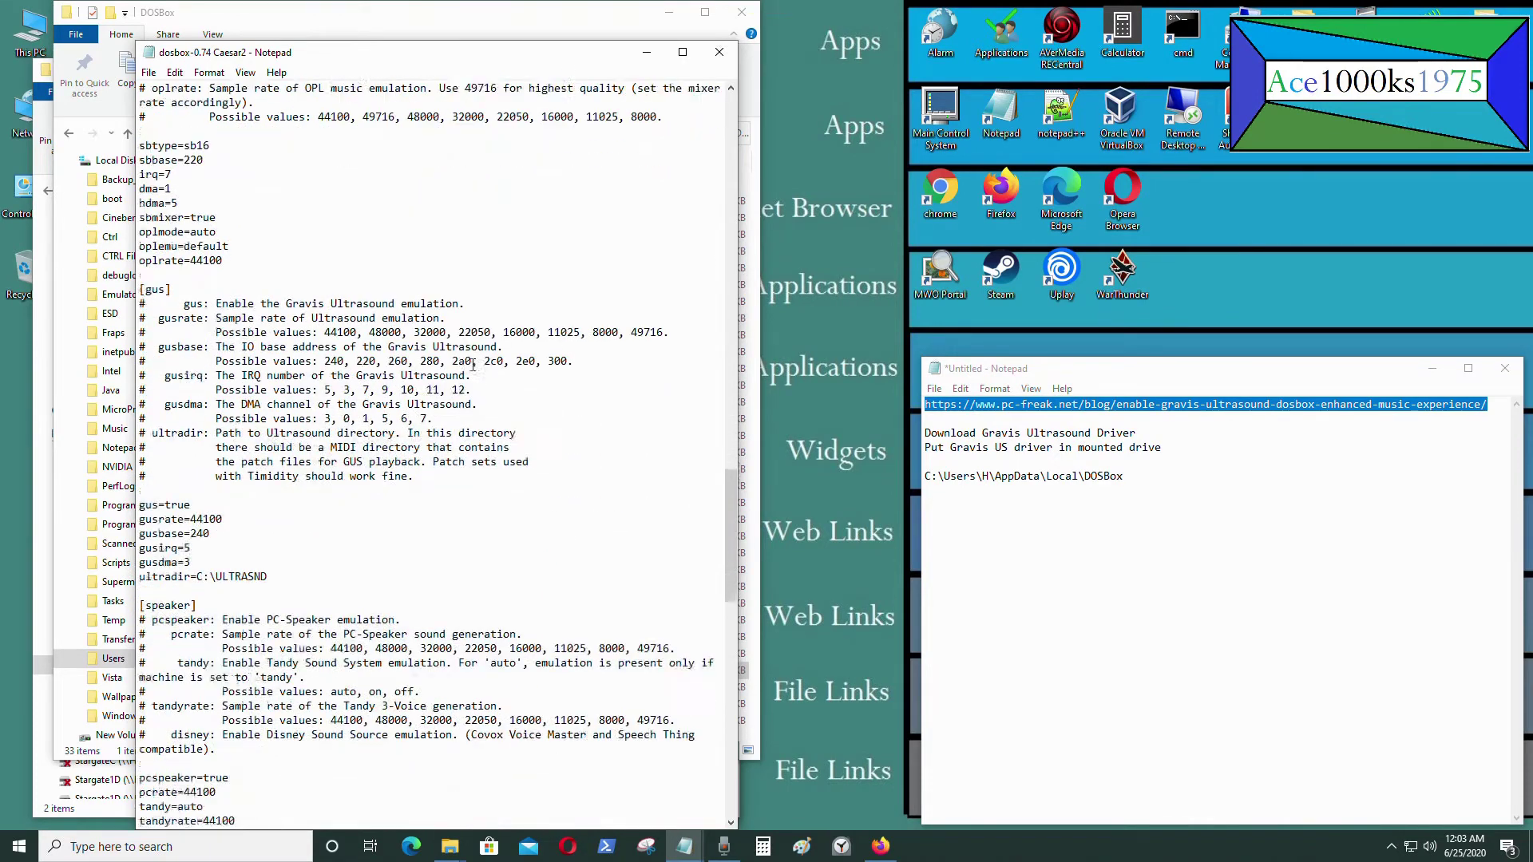
{"action": "left_click_drag", "start_coordinate": [206, 464], "coordinate": [166, 469]}
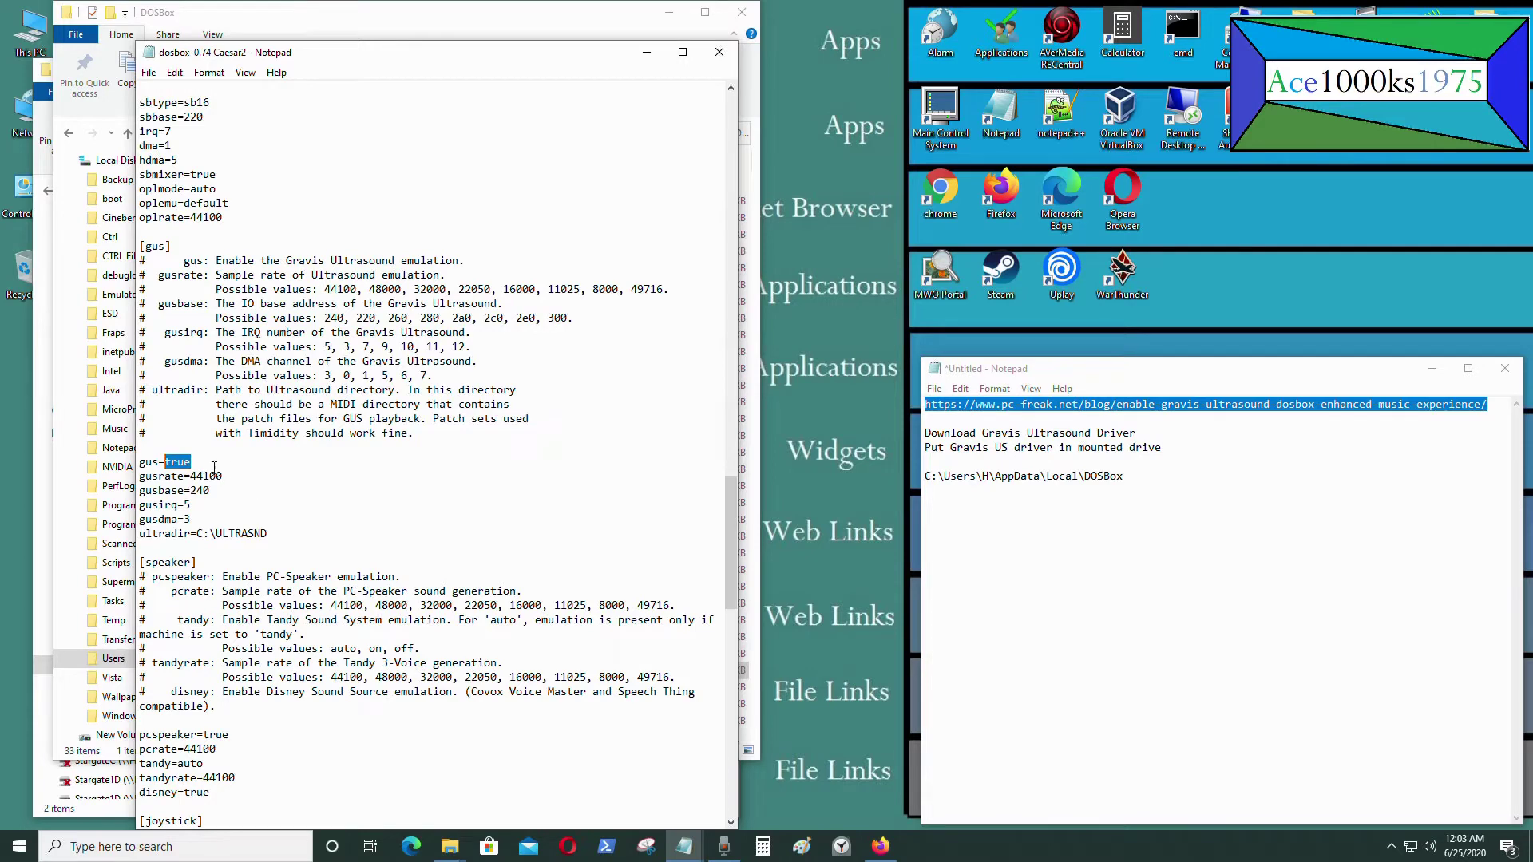
{"action": "left_click", "coordinate": [199, 462]}
{"action": "left_click_drag", "start_coordinate": [269, 533], "coordinate": [198, 533]}
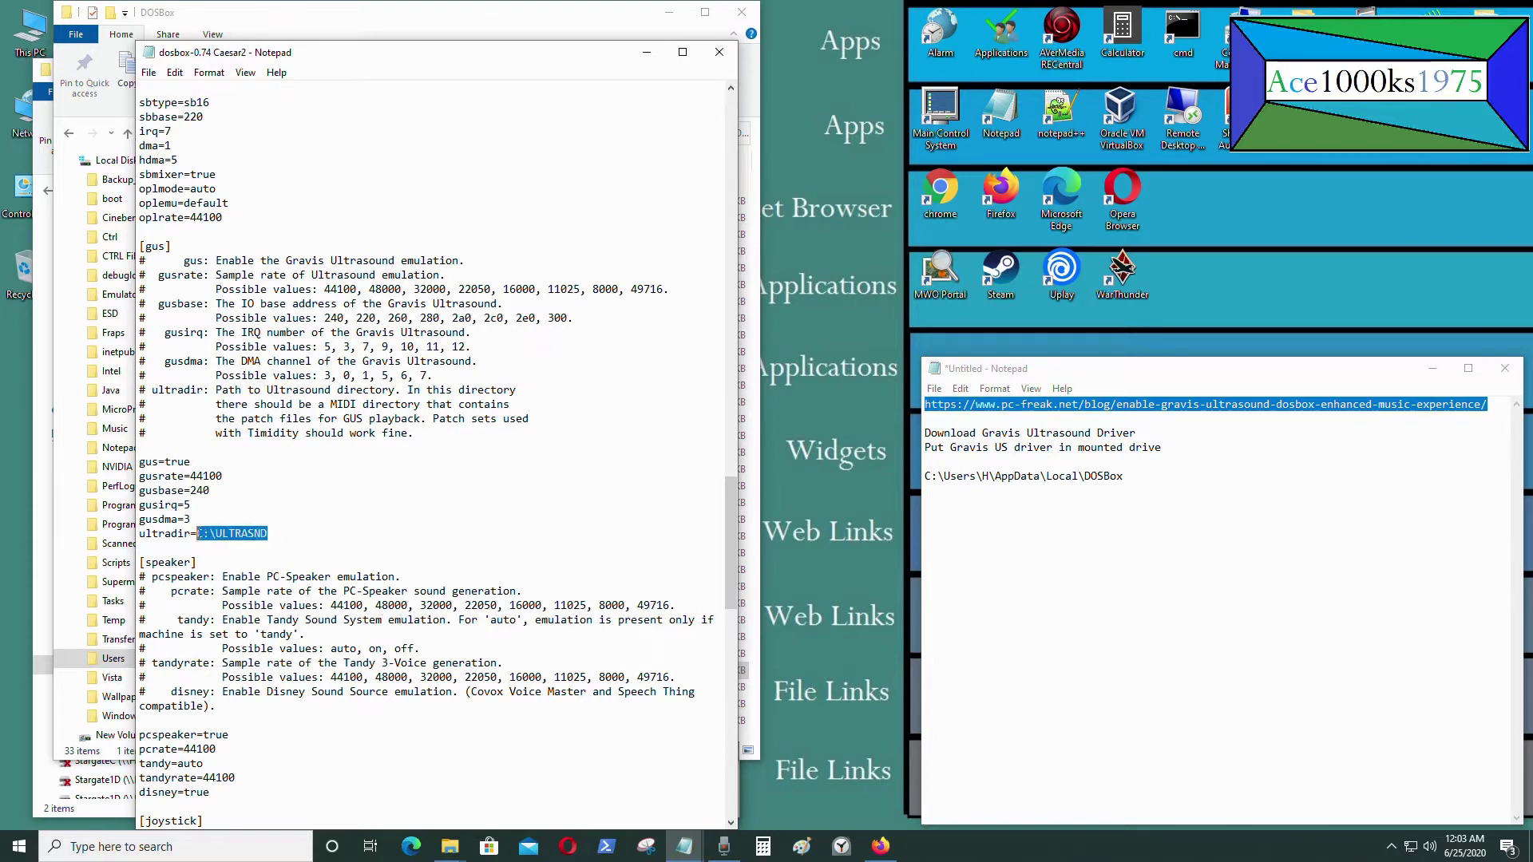
{"action": "left_click", "coordinate": [218, 534]}
Scroll around the [gus] section to review the surrounding sound settings
{"action": "scroll", "coordinate": [311, 543], "scroll_direction": "down", "scroll_amount": 1}
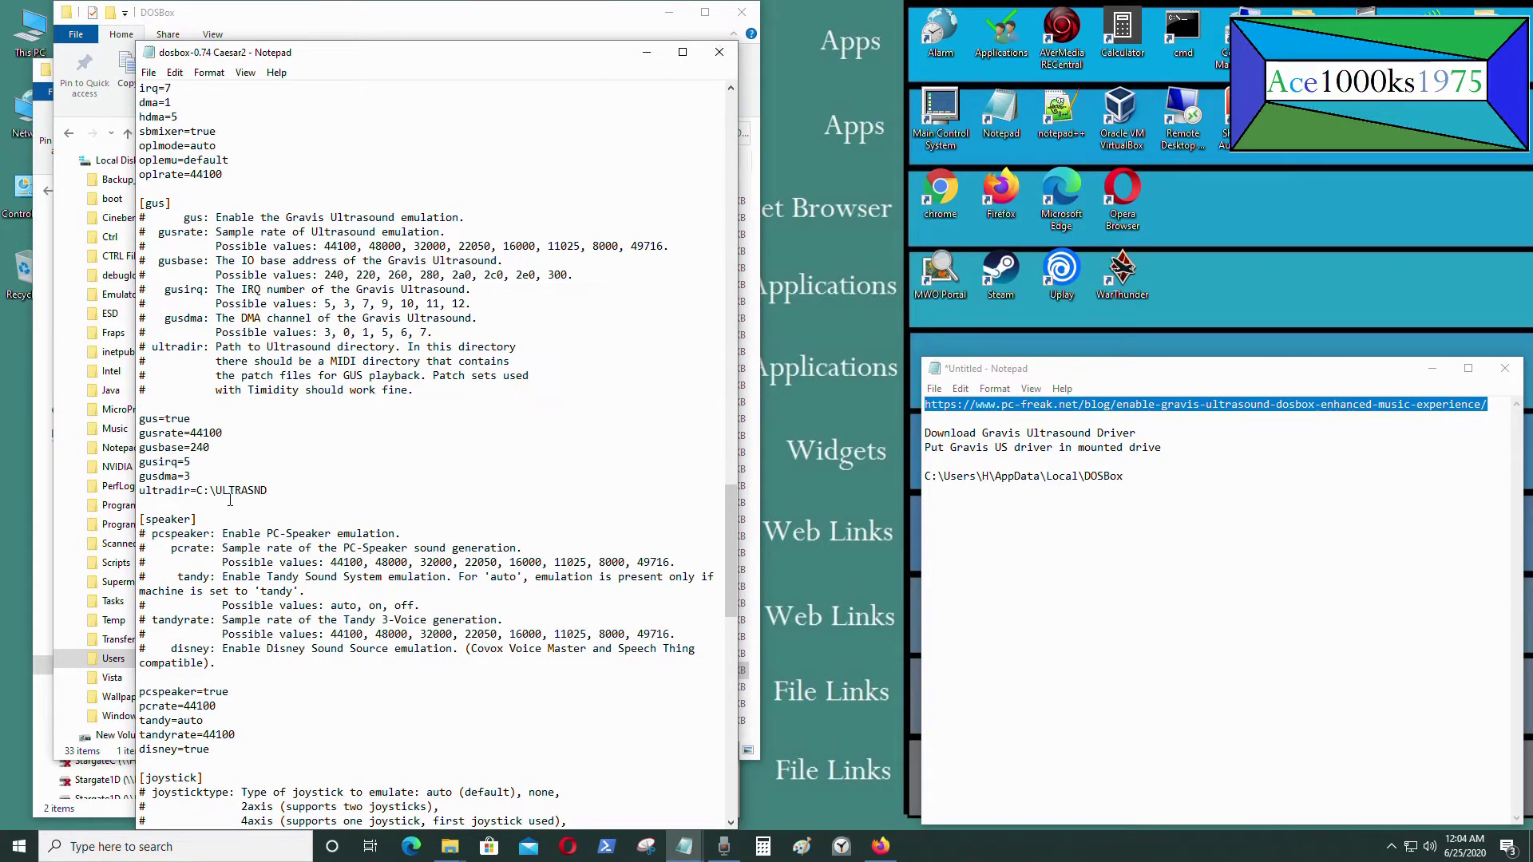
{"action": "scroll", "coordinate": [299, 512], "scroll_direction": "down", "scroll_amount": 3}
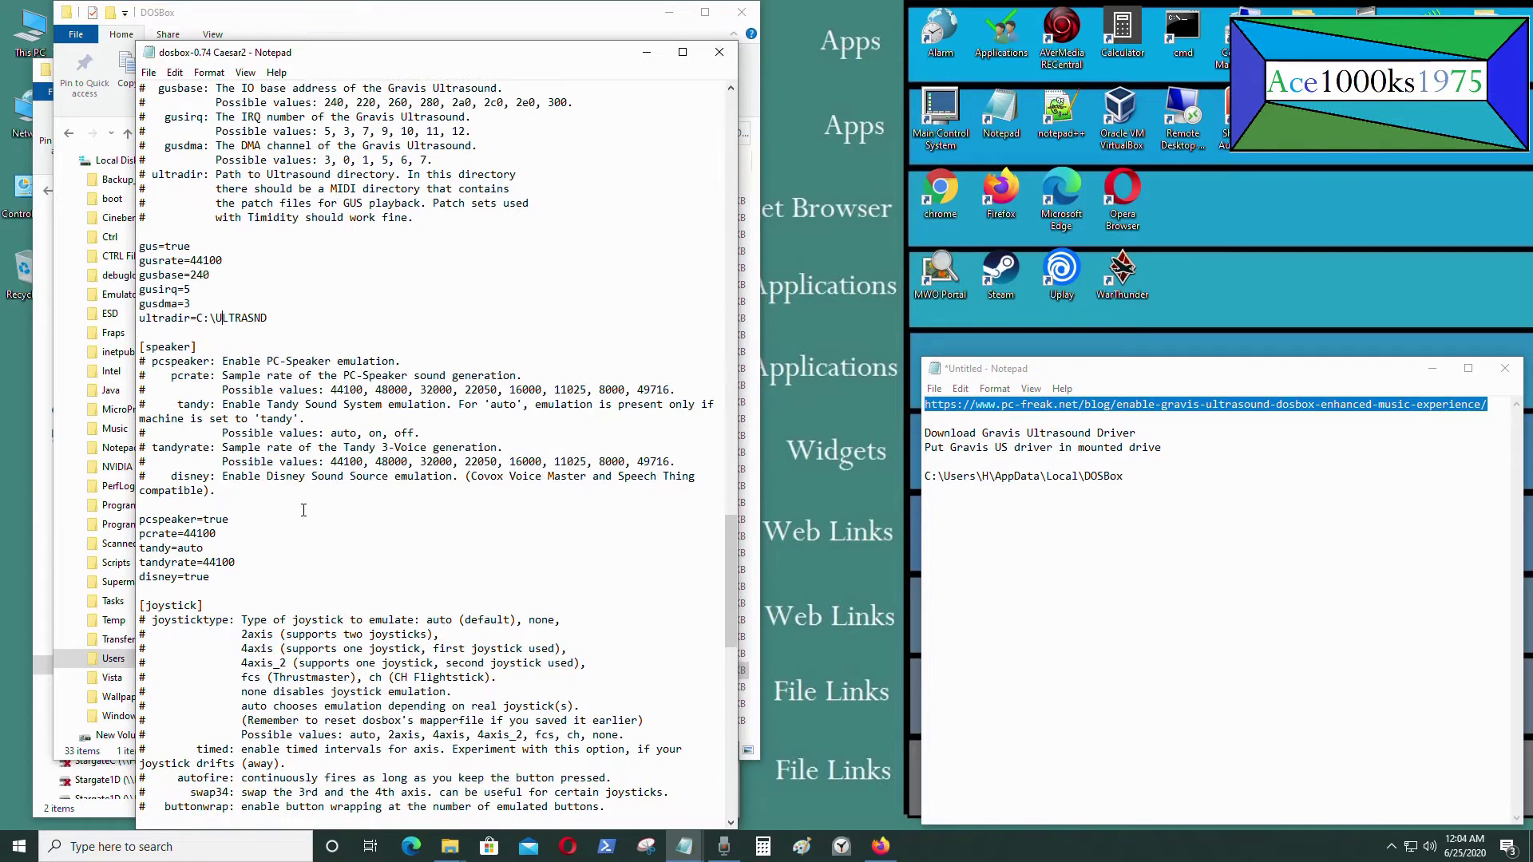
{"action": "scroll", "coordinate": [308, 511], "scroll_direction": "up", "scroll_amount": 3}
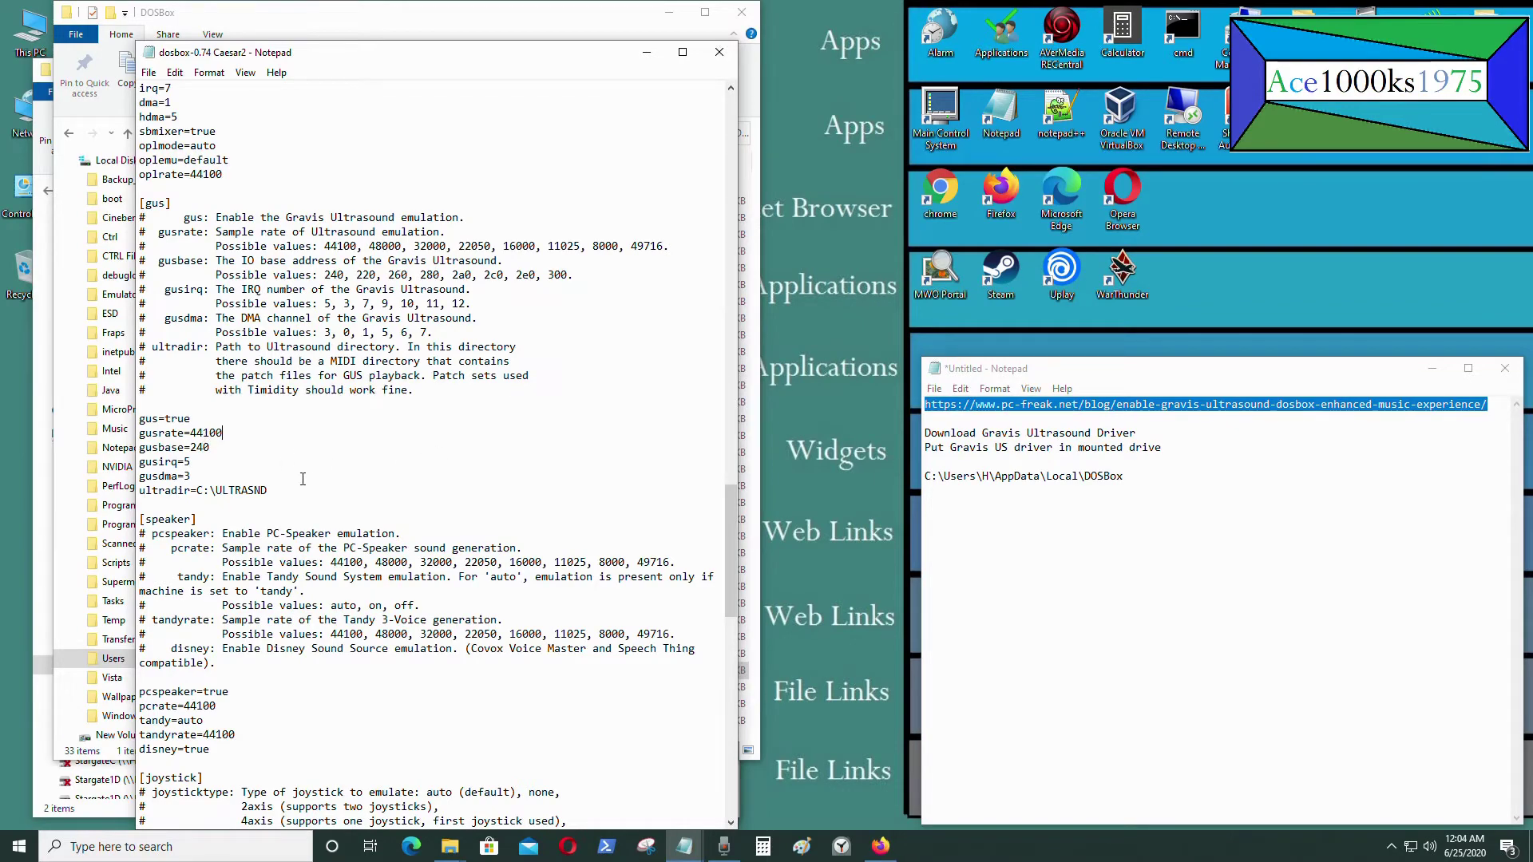
{"action": "scroll", "coordinate": [327, 475], "scroll_direction": "up", "scroll_amount": 7}
{"action": "scroll", "coordinate": [351, 477], "scroll_direction": "down", "scroll_amount": 12}
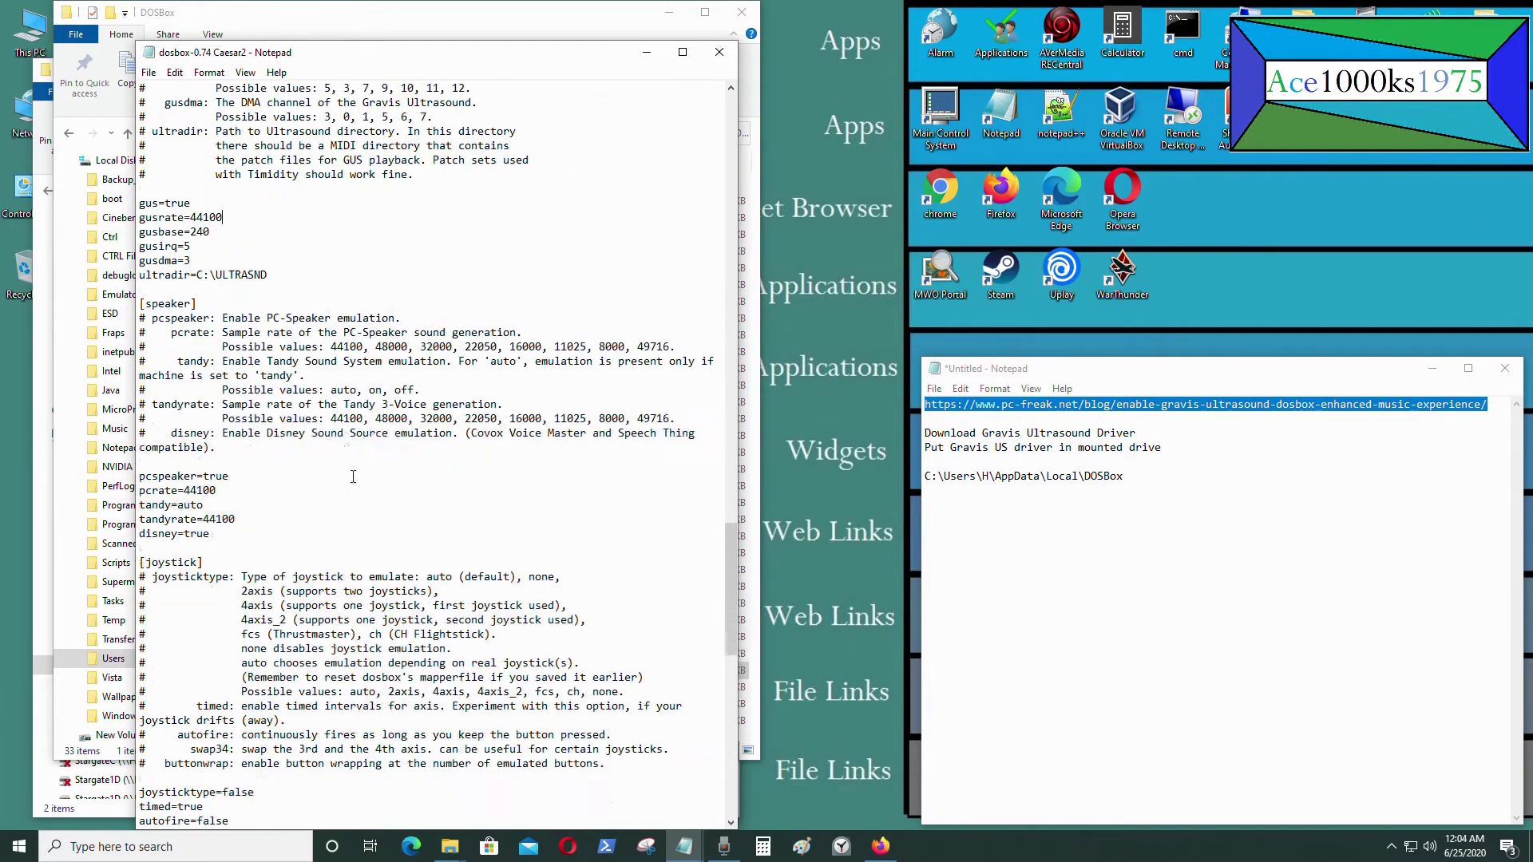
{"action": "scroll", "coordinate": [376, 462], "scroll_direction": "up", "scroll_amount": 2}
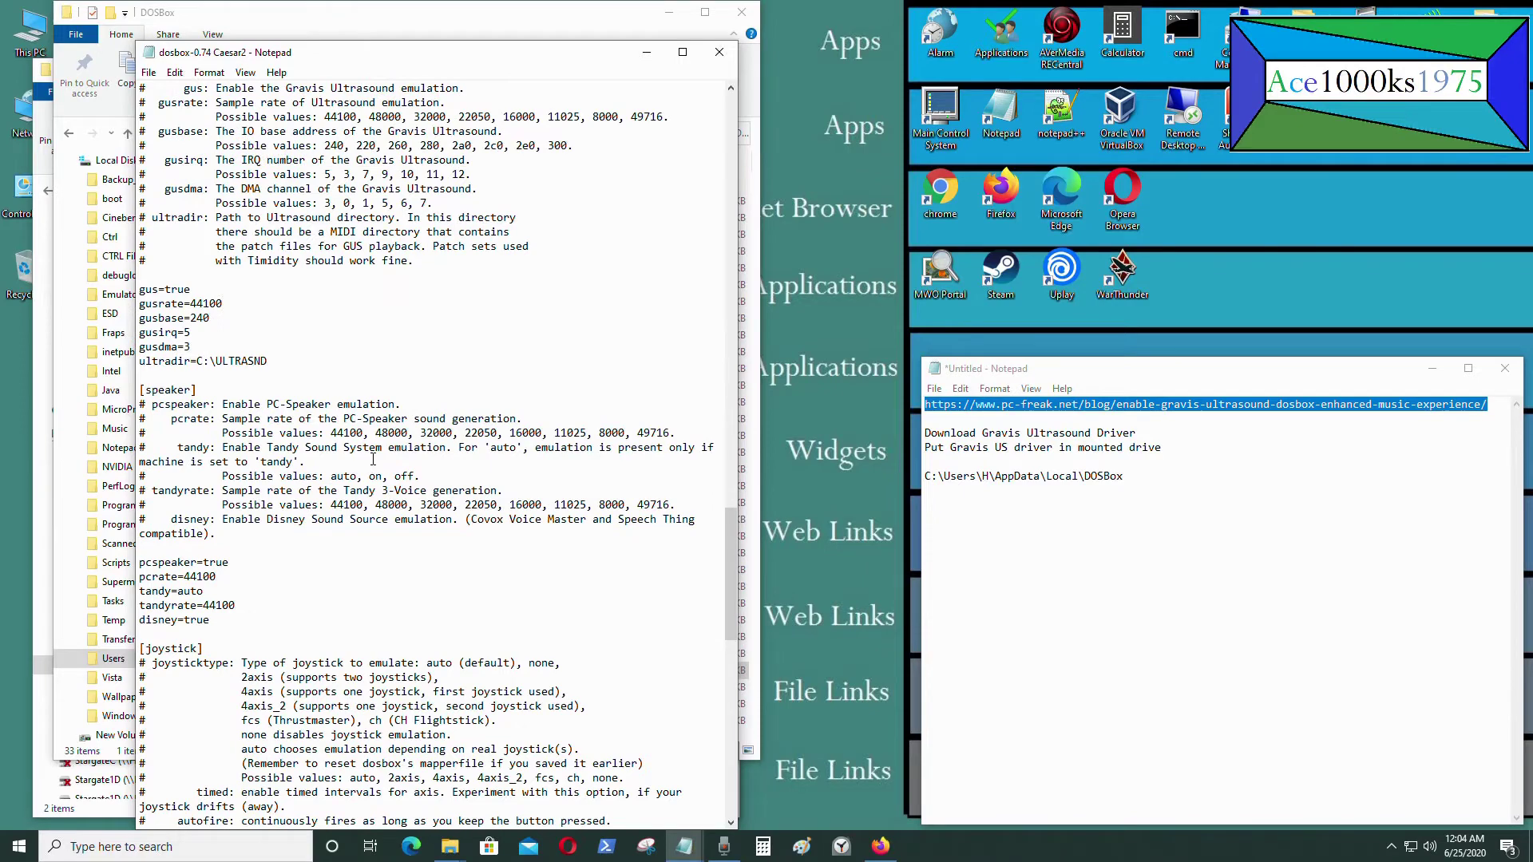
{"action": "scroll", "coordinate": [372, 459], "scroll_direction": "down", "scroll_amount": 2}
{"action": "scroll", "coordinate": [371, 456], "scroll_direction": "up", "scroll_amount": 3}
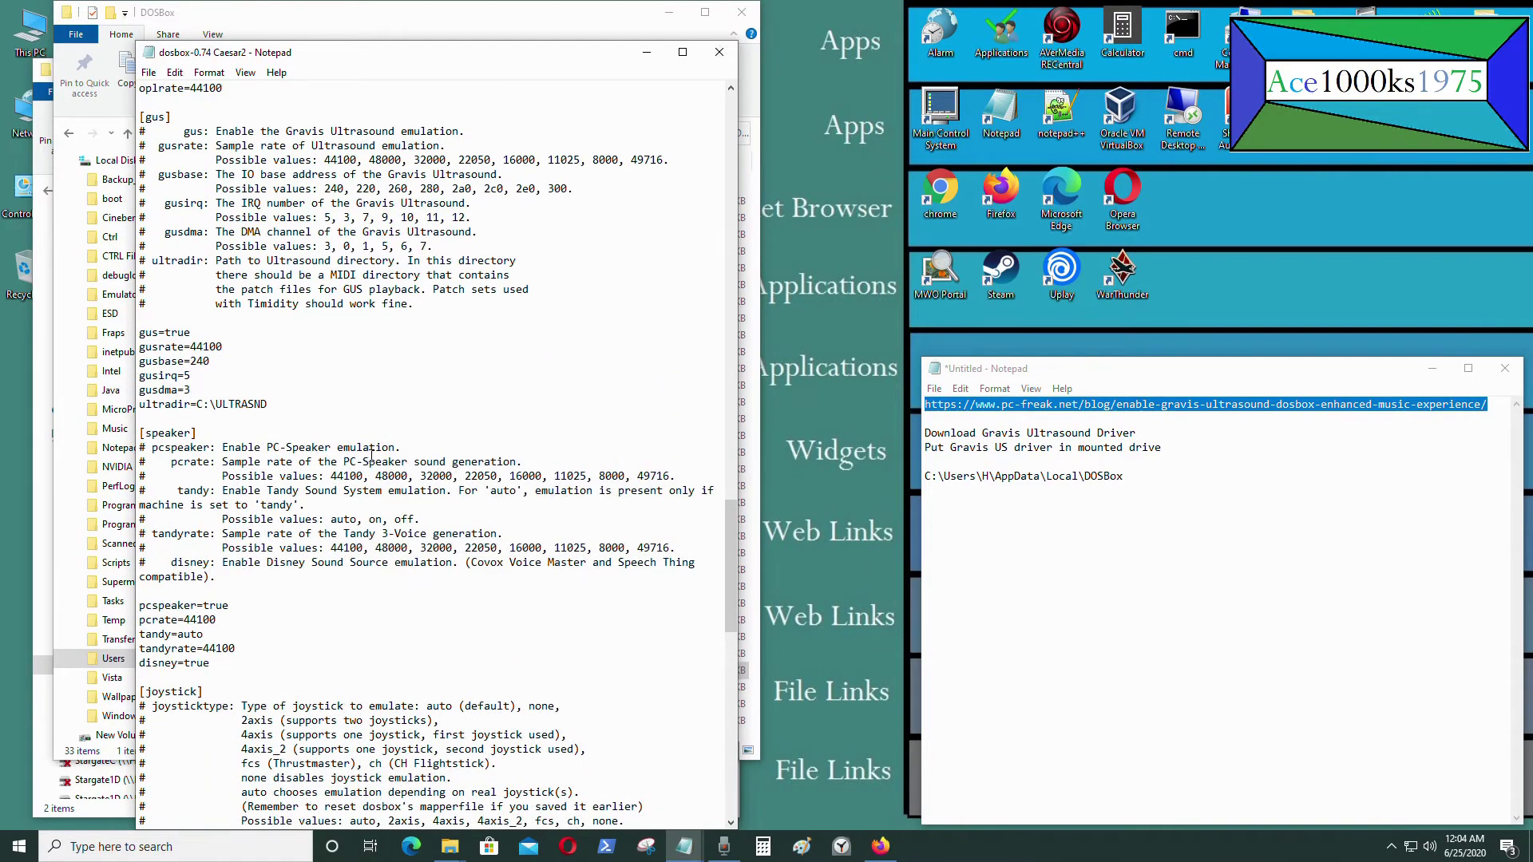
{"action": "scroll", "coordinate": [372, 455], "scroll_direction": "up", "scroll_amount": 2}
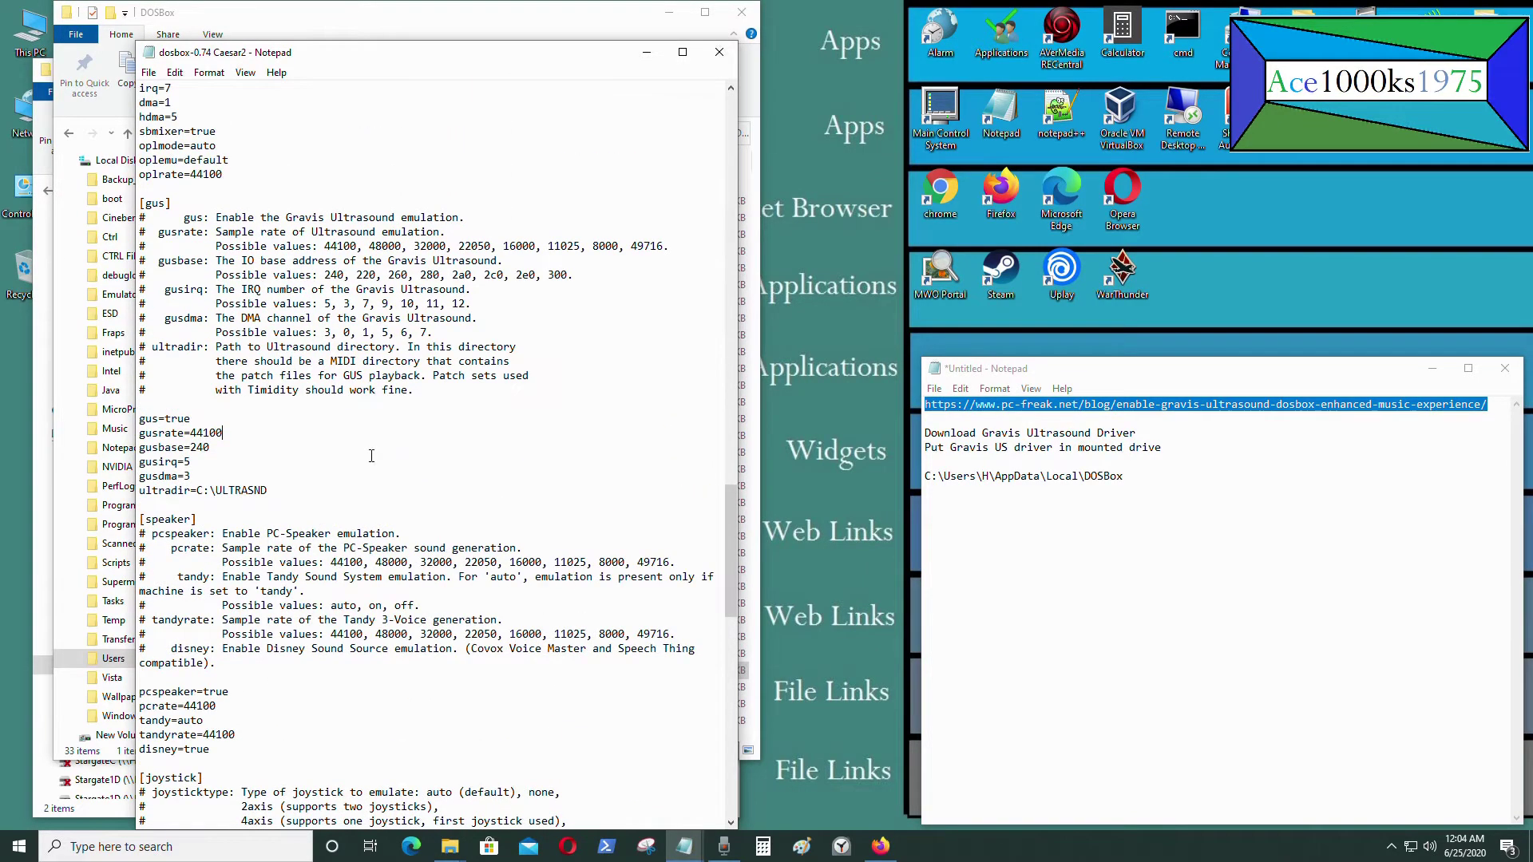
Change the gusrate, oplrate and pcrate values from 44100 to 48000
{"action": "key", "text": "BackSpace"}
{"action": "key", "text": "BackSpace"}
{"action": "key", "text": "BackSpace"}
{"action": "scroll", "coordinate": [390, 464], "scroll_direction": "up", "scroll_amount": 5}
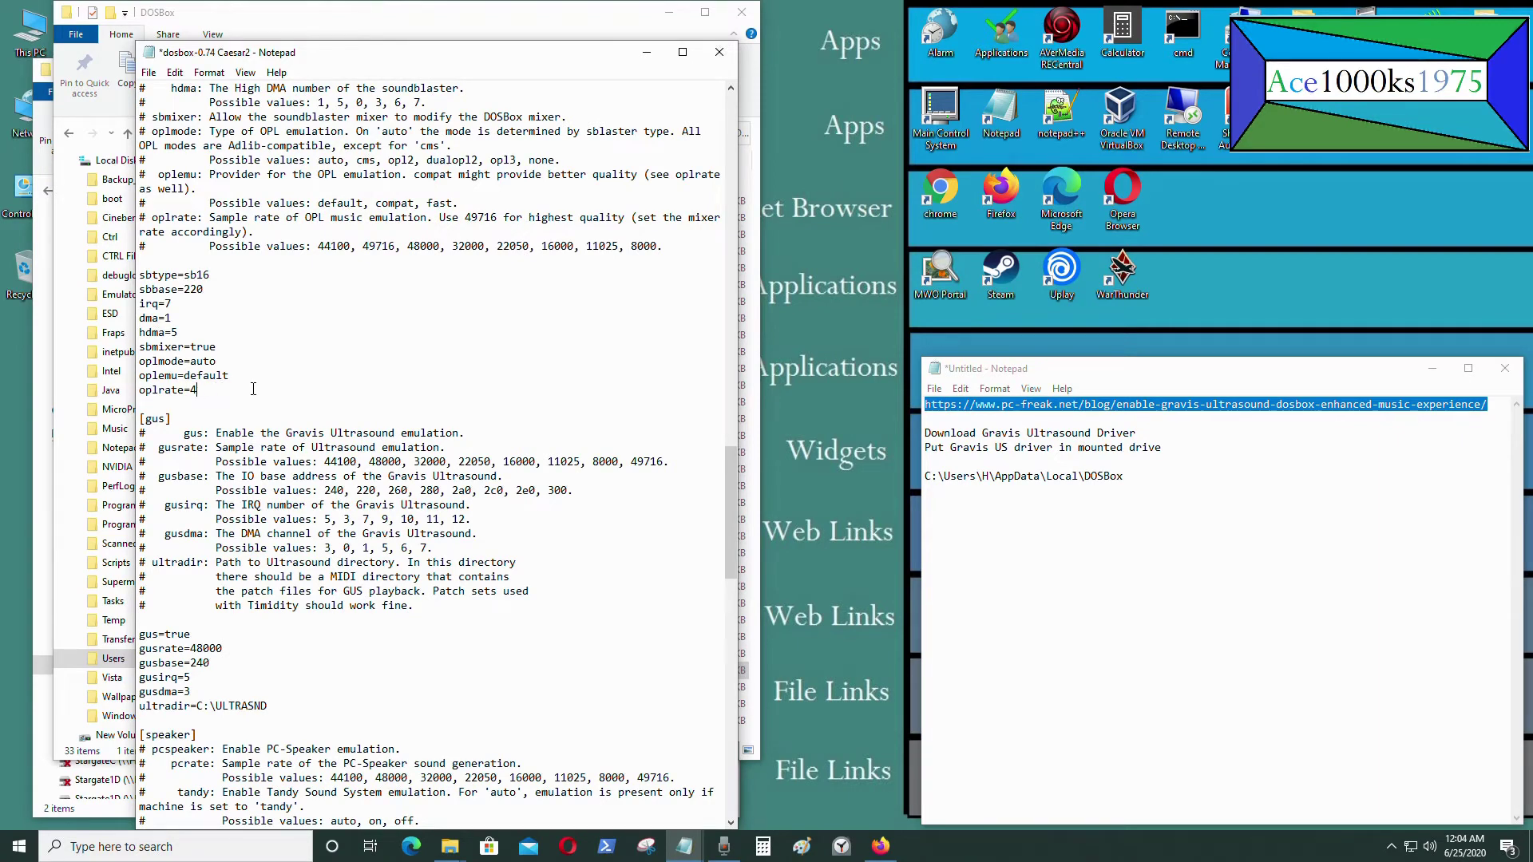
{"action": "scroll", "coordinate": [419, 455], "scroll_direction": "down", "scroll_amount": 7}
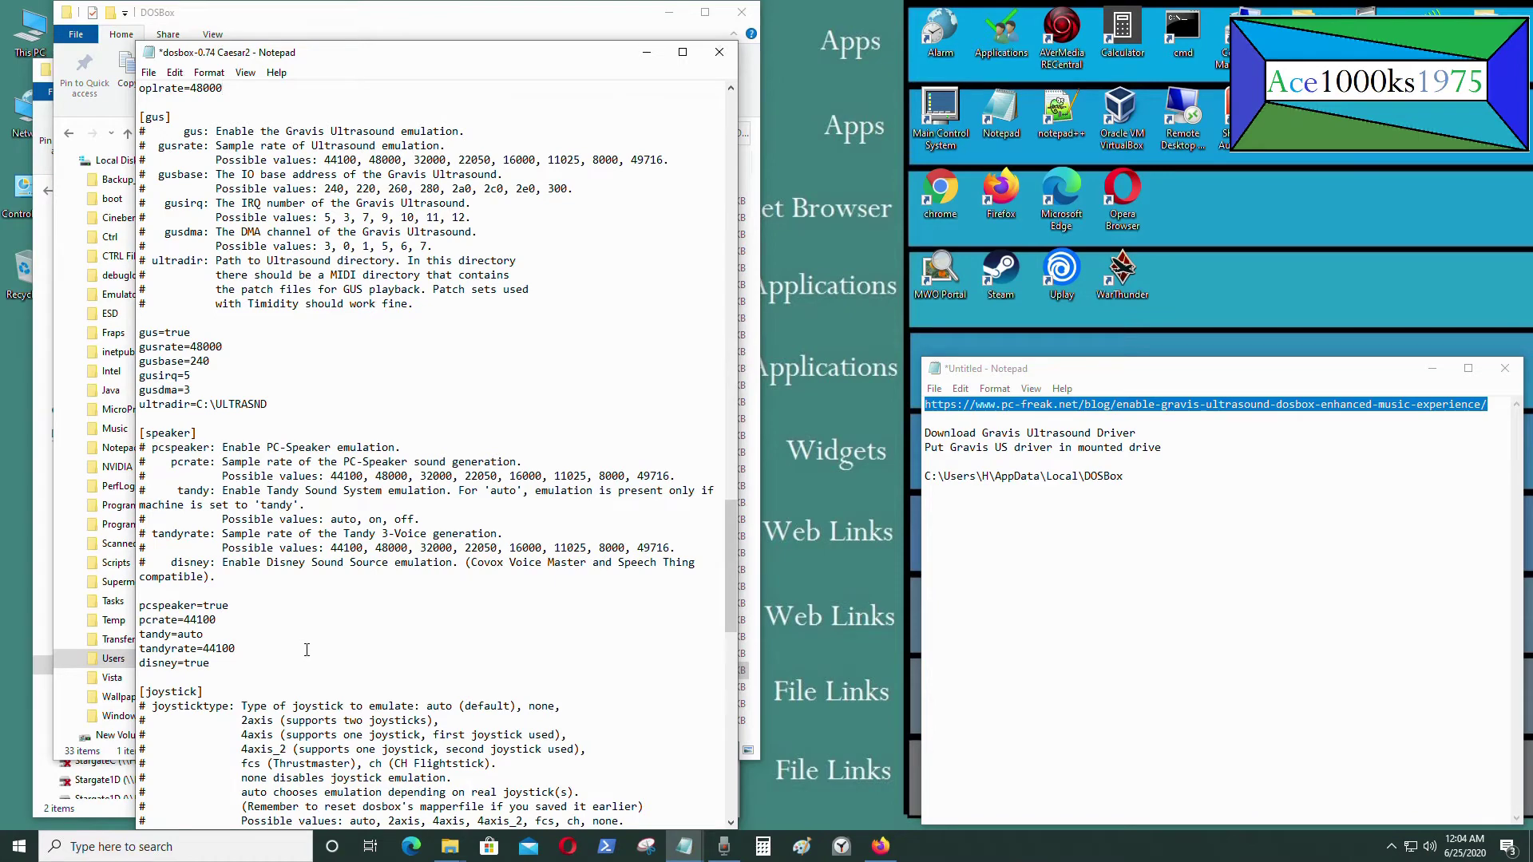
{"action": "scroll", "coordinate": [298, 639], "scroll_direction": "down", "scroll_amount": 2}
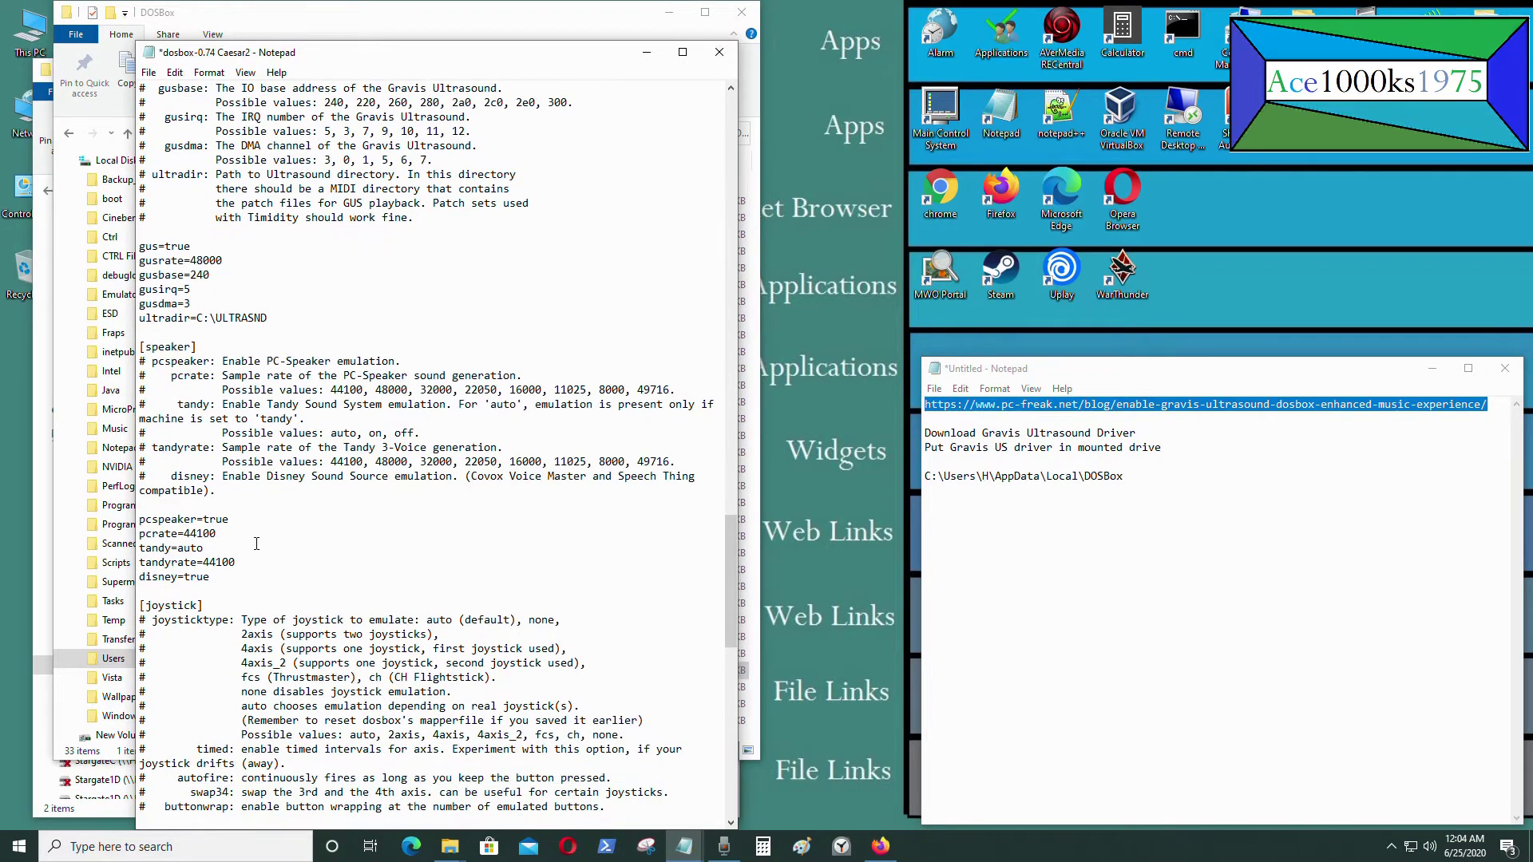
{"action": "key", "text": "BackSpace"}
{"action": "key", "text": "BackSpace"}
{"action": "key", "text": "BackSpace"}
{"action": "key", "text": "BackSpace"}
{"action": "key", "text": "BackSpace"}
{"action": "key", "text": "BackSpace"}
{"action": "key", "text": "BackSpace"}
{"action": "type", "text": "8000"}
{"action": "scroll", "coordinate": [258, 520], "scroll_direction": "down", "scroll_amount": 20}
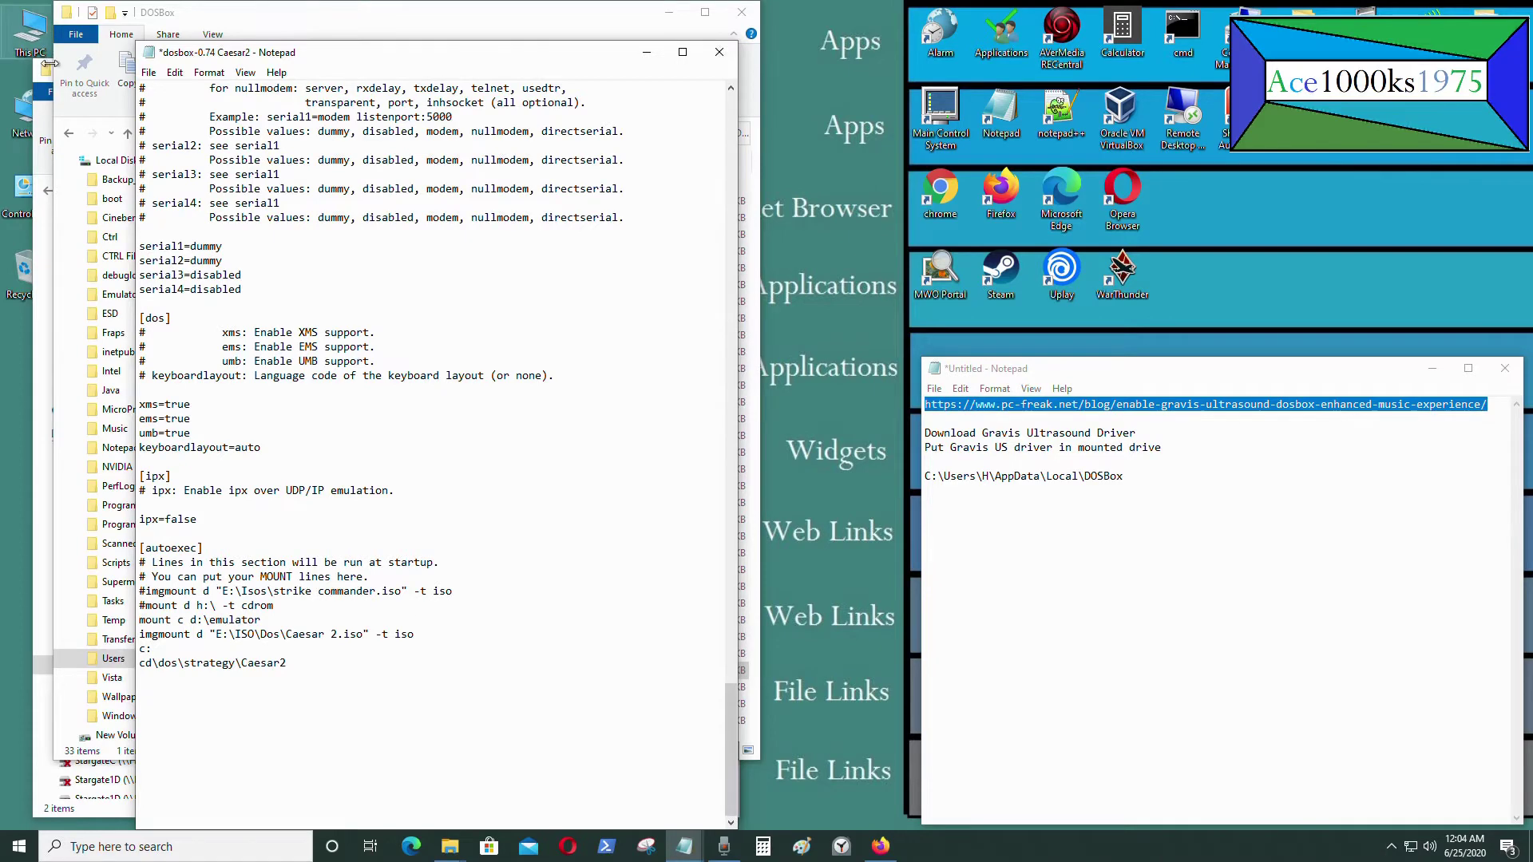
{"action": "left_click", "coordinate": [148, 73]}
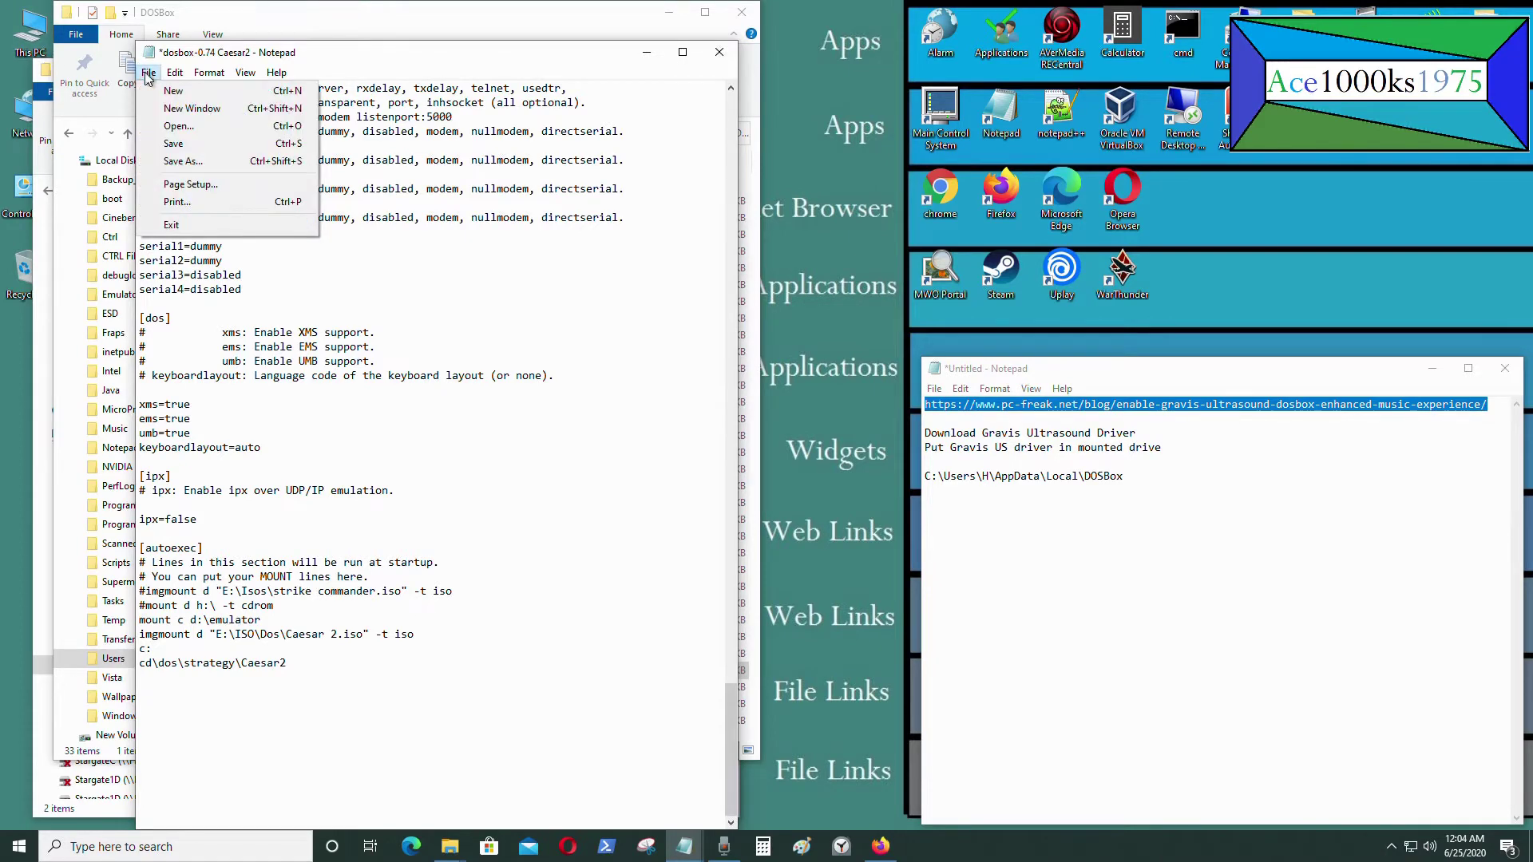
Save the Caesar2 config, recheck the [gus] values, and close Notepad
{"action": "left_click", "coordinate": [220, 145]}
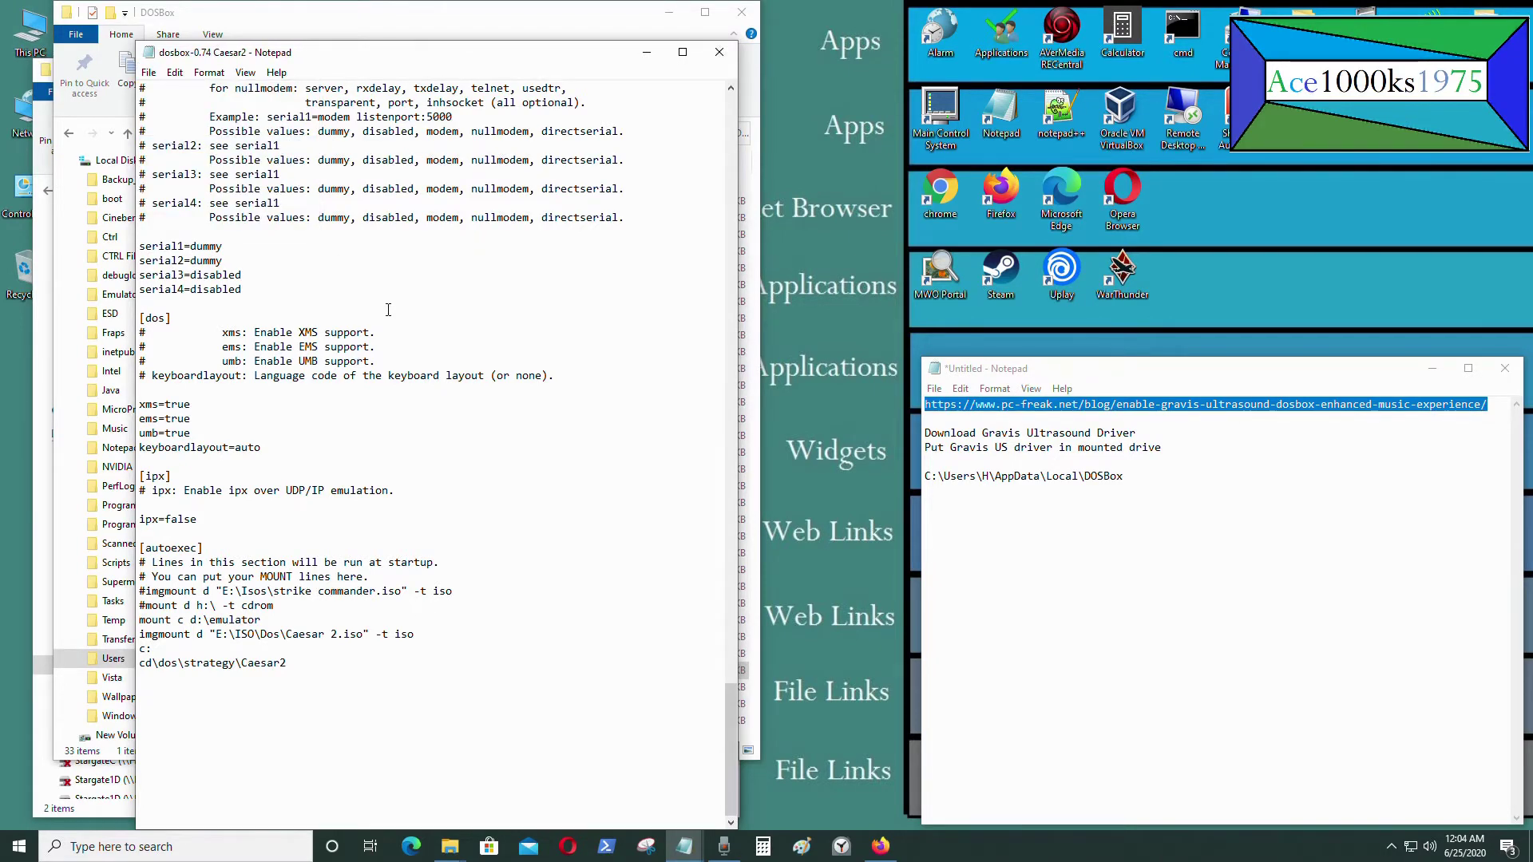
{"action": "scroll", "coordinate": [388, 310], "scroll_direction": "up", "scroll_amount": 20}
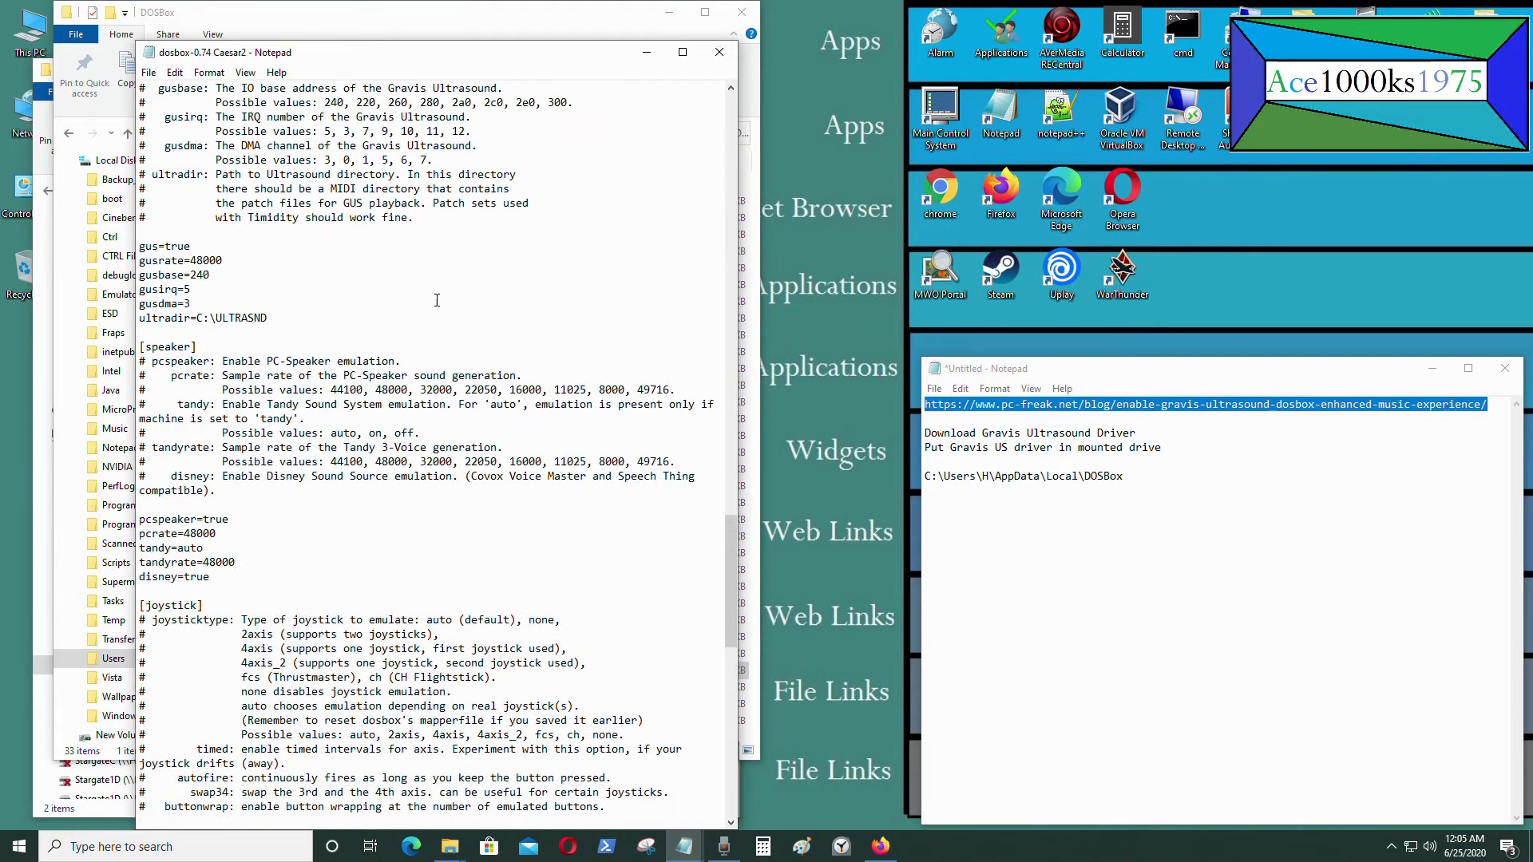
{"action": "scroll", "coordinate": [437, 301], "scroll_direction": "up", "scroll_amount": 4}
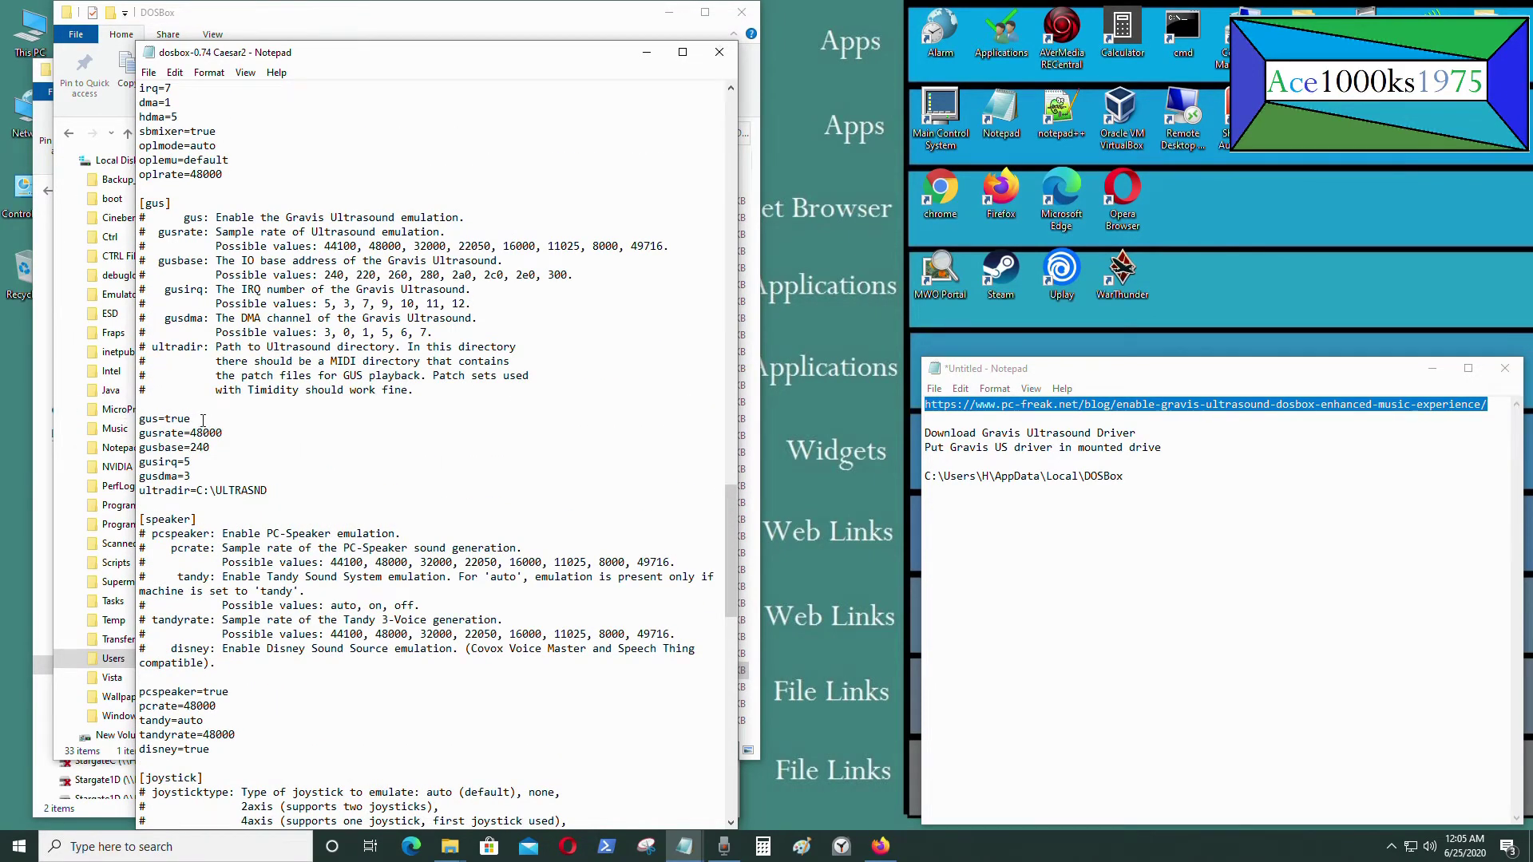
{"action": "scroll", "coordinate": [203, 420], "scroll_direction": "up", "scroll_amount": 2}
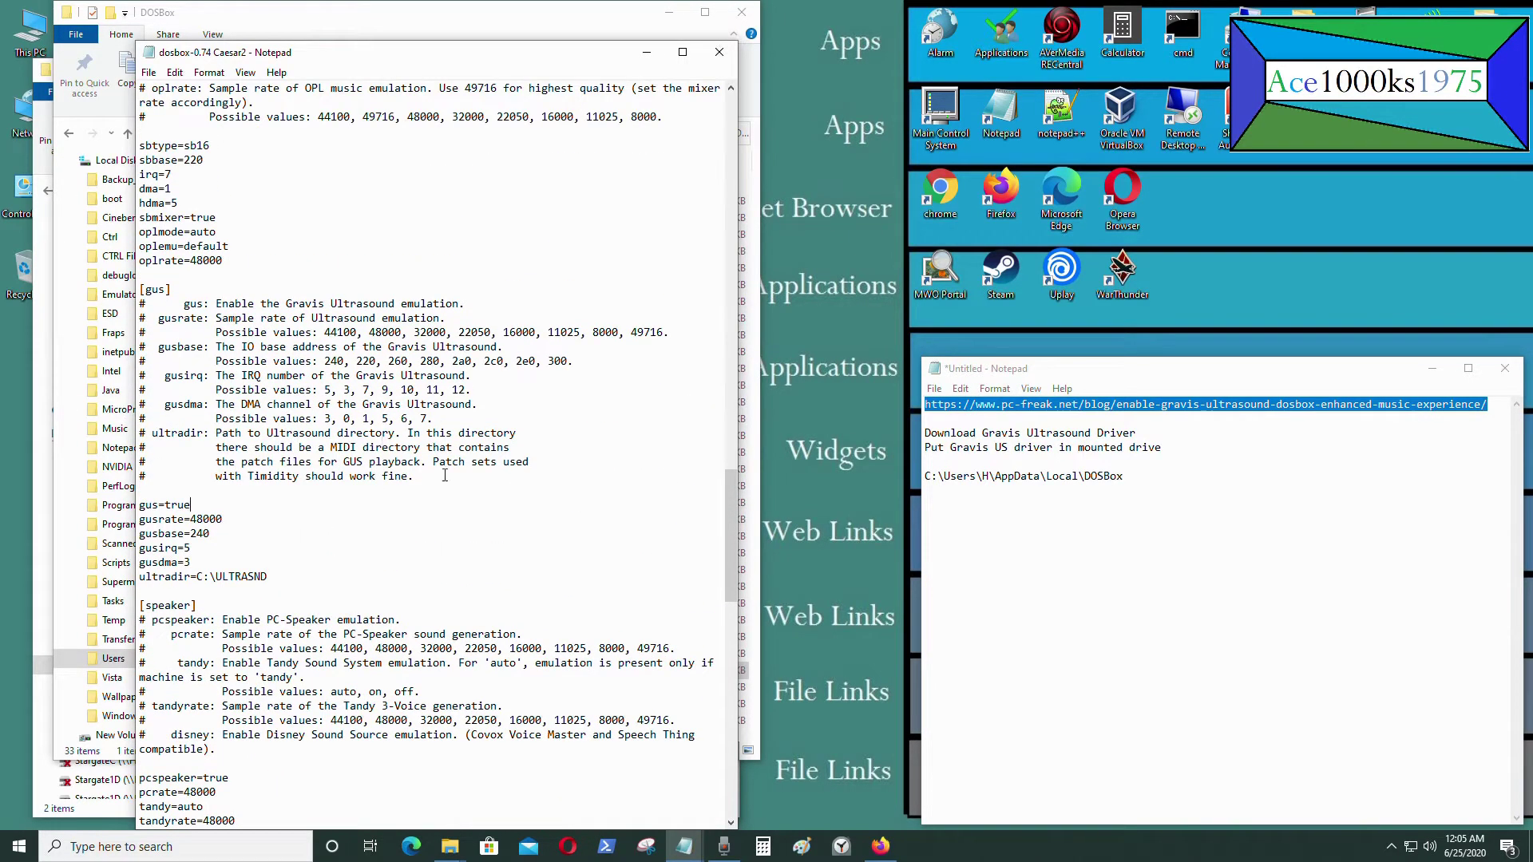
{"action": "left_click", "coordinate": [719, 52]}
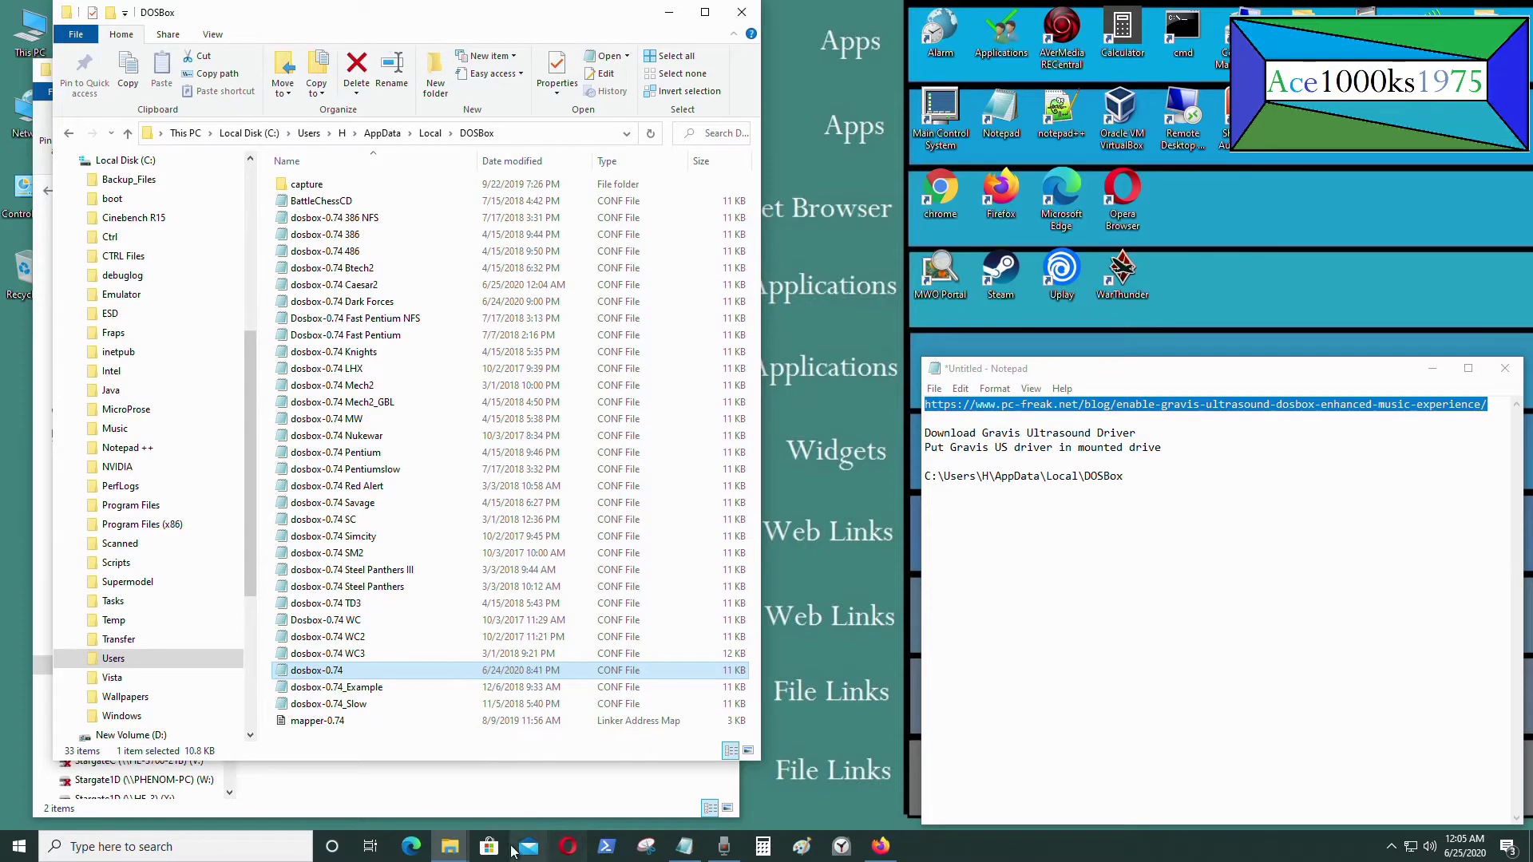
Bring the Downloads Explorer window forward and move it to the right side of the screen
{"action": "left_click", "coordinate": [450, 847]}
{"action": "left_click", "coordinate": [427, 803]}
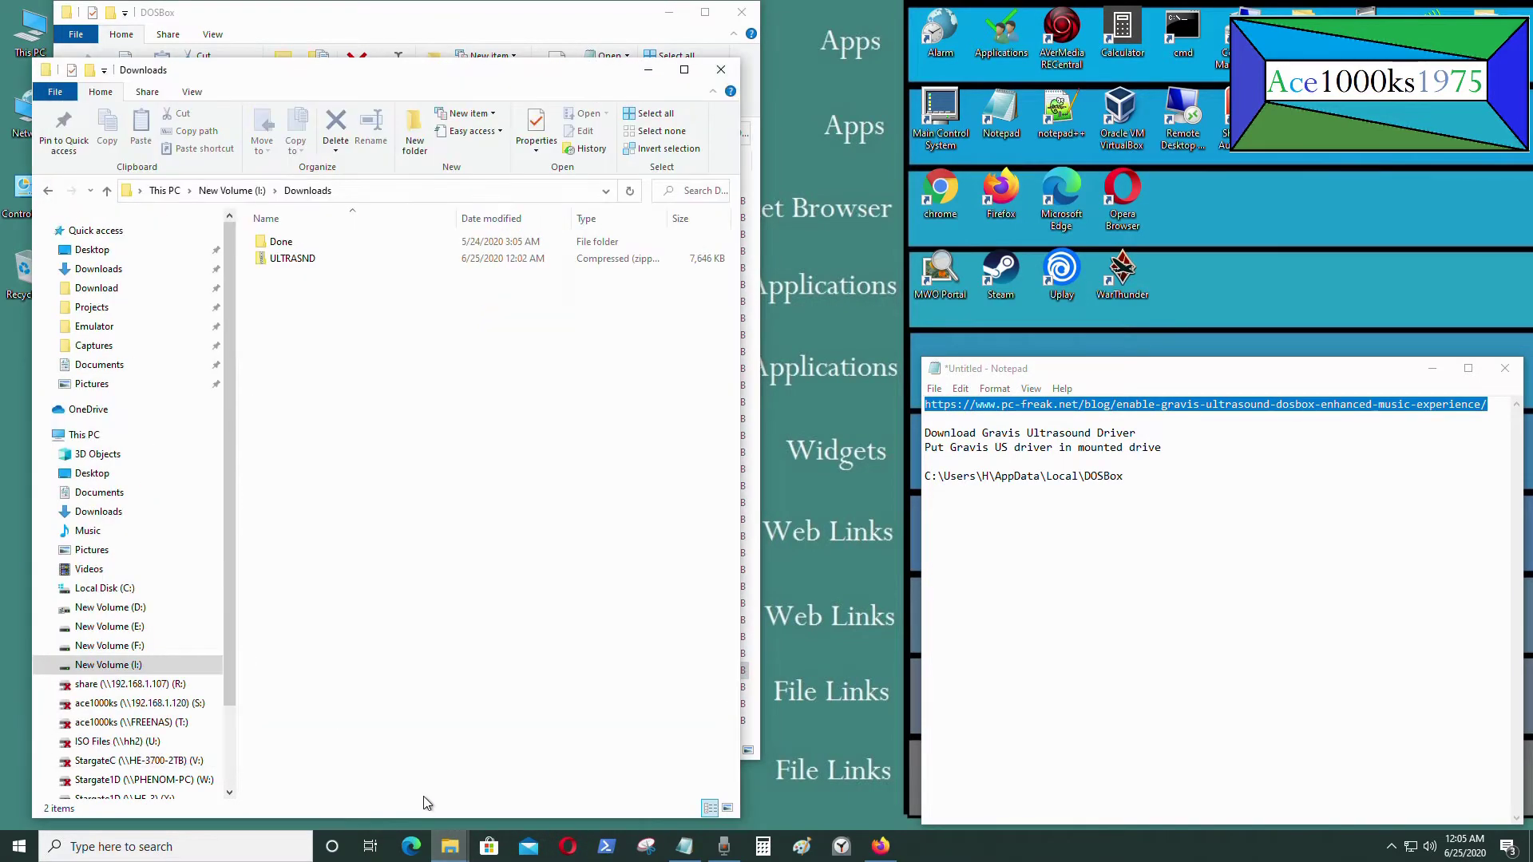
{"action": "left_click_drag", "start_coordinate": [361, 74], "coordinate": [1152, 71]}
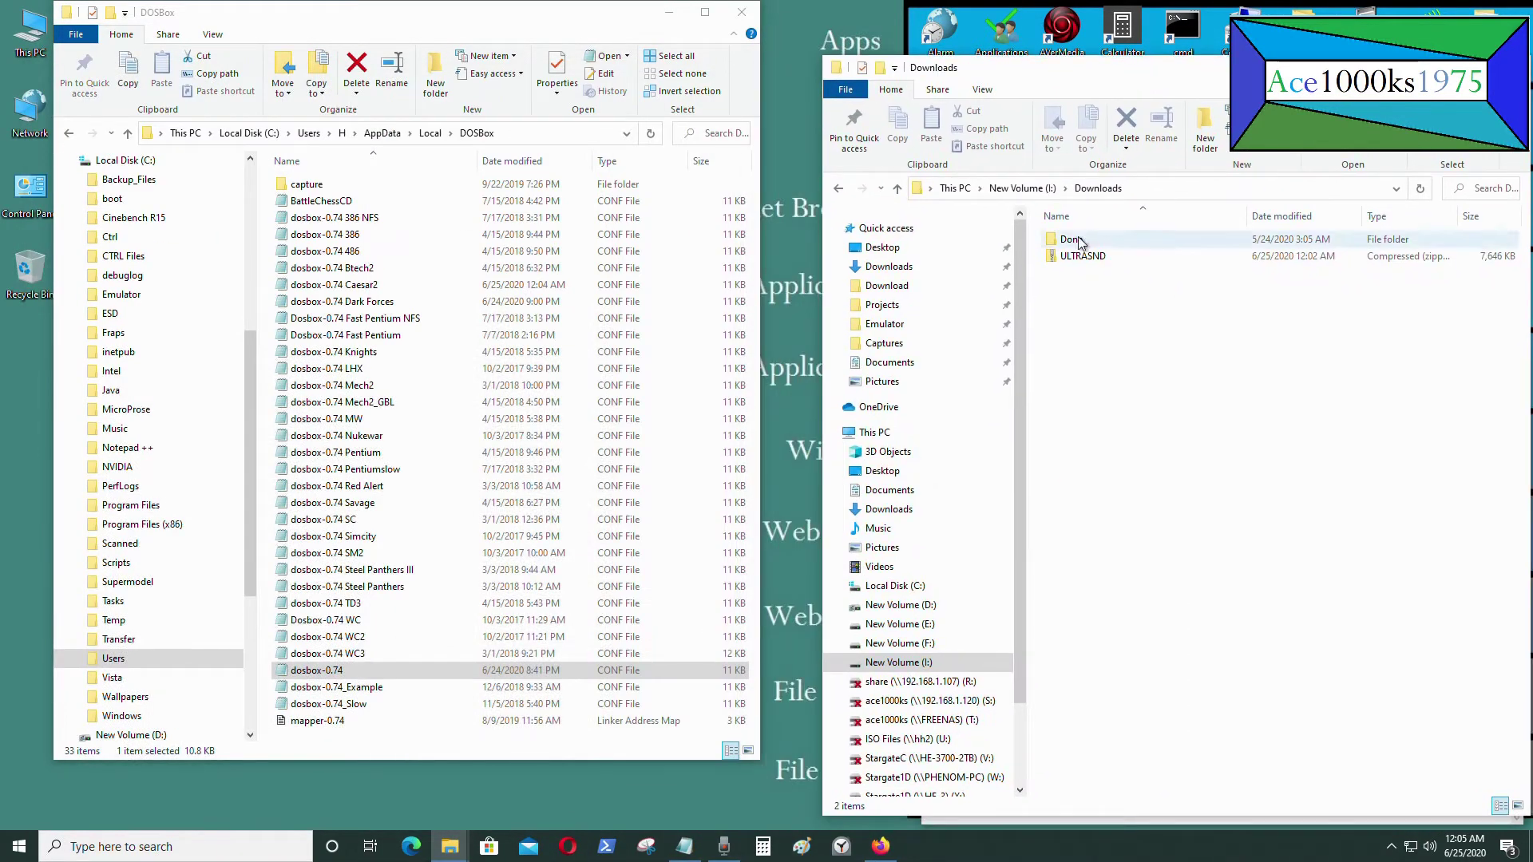
Browse the left Explorer window to D:\Emulator\ULTRASND
{"action": "scroll", "coordinate": [192, 535], "scroll_direction": "up", "scroll_amount": 1}
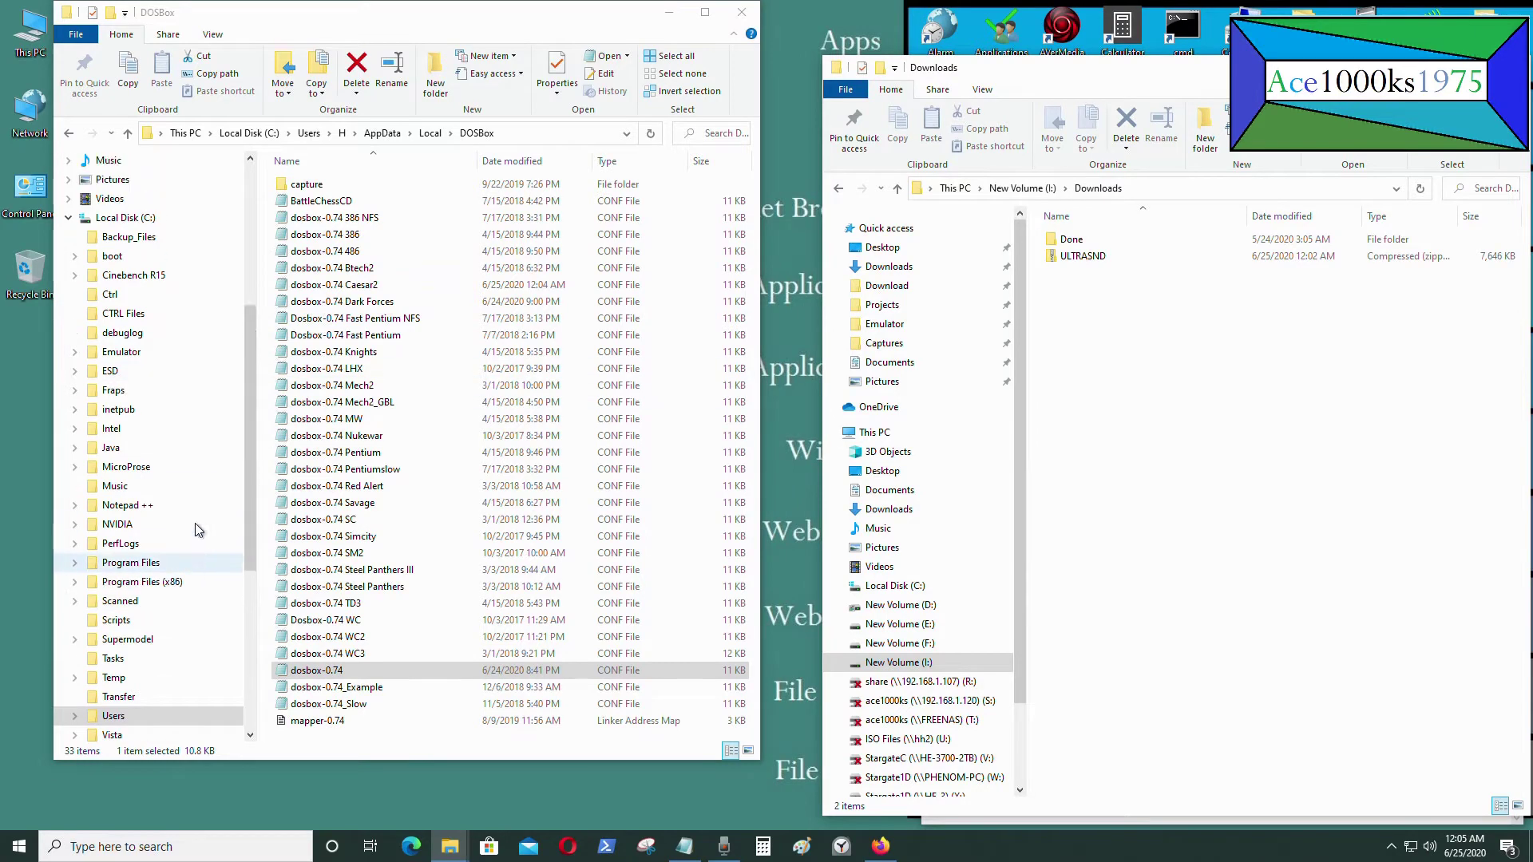
{"action": "scroll", "coordinate": [192, 432], "scroll_direction": "down", "scroll_amount": 2}
{"action": "left_click", "coordinate": [176, 695]}
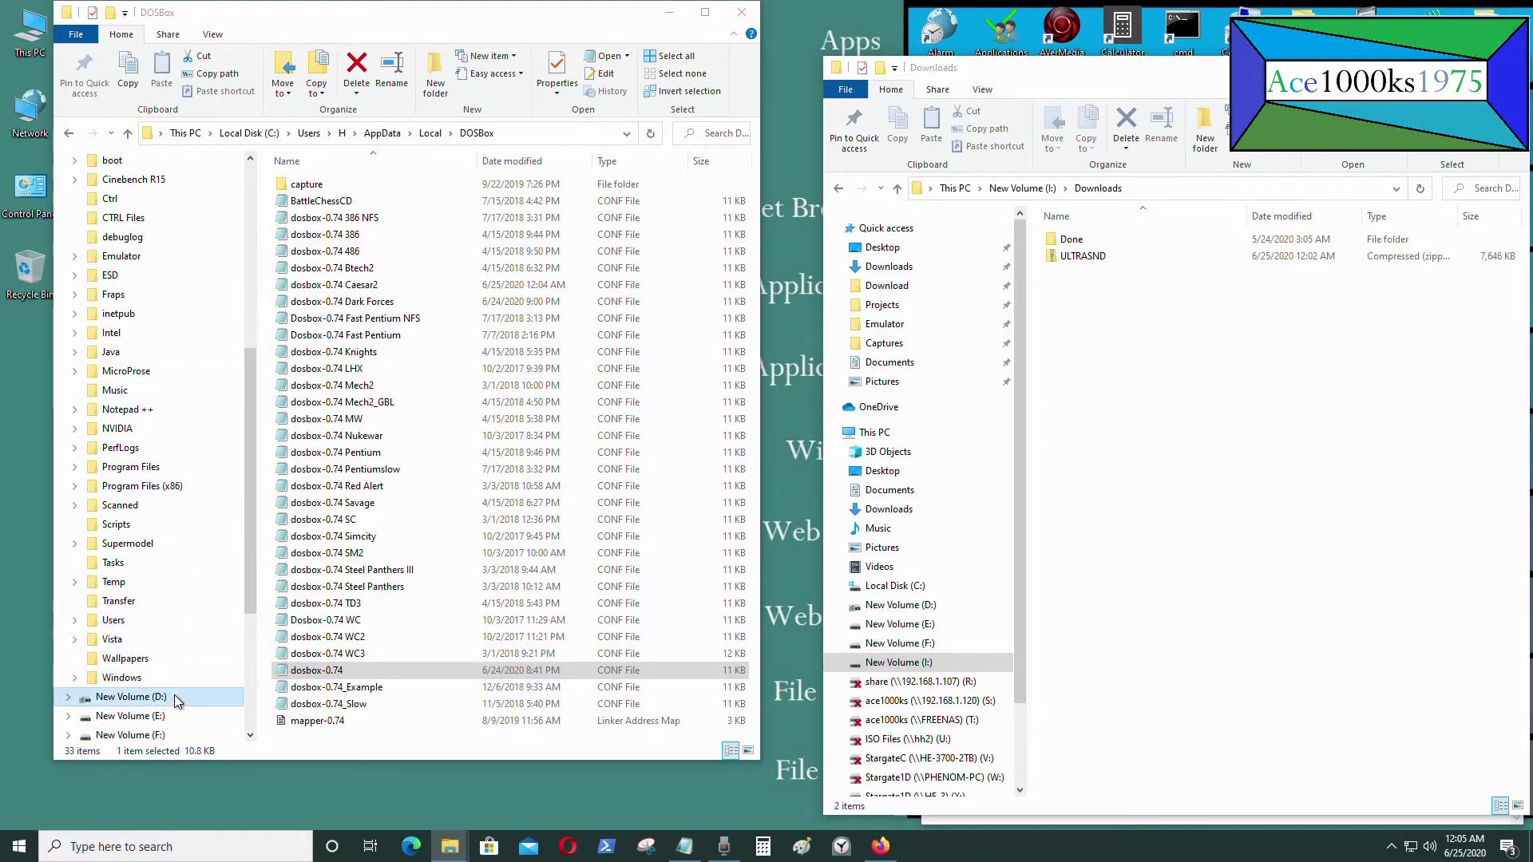
{"action": "scroll", "coordinate": [236, 218], "scroll_direction": "up", "scroll_amount": 7}
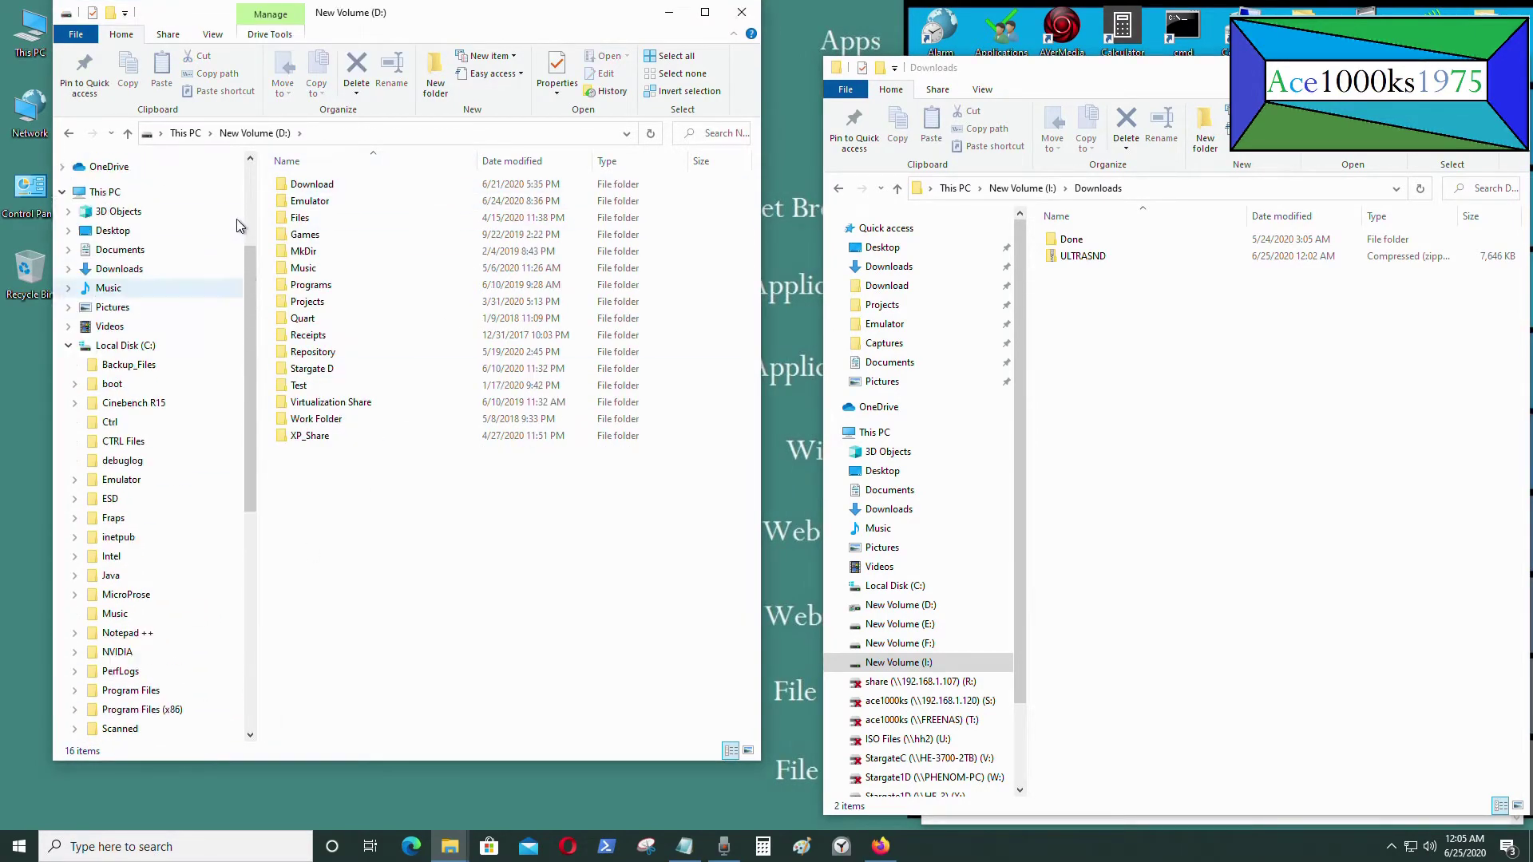
{"action": "scroll", "coordinate": [192, 288], "scroll_direction": "up", "scroll_amount": 1}
{"action": "left_click", "coordinate": [106, 378]}
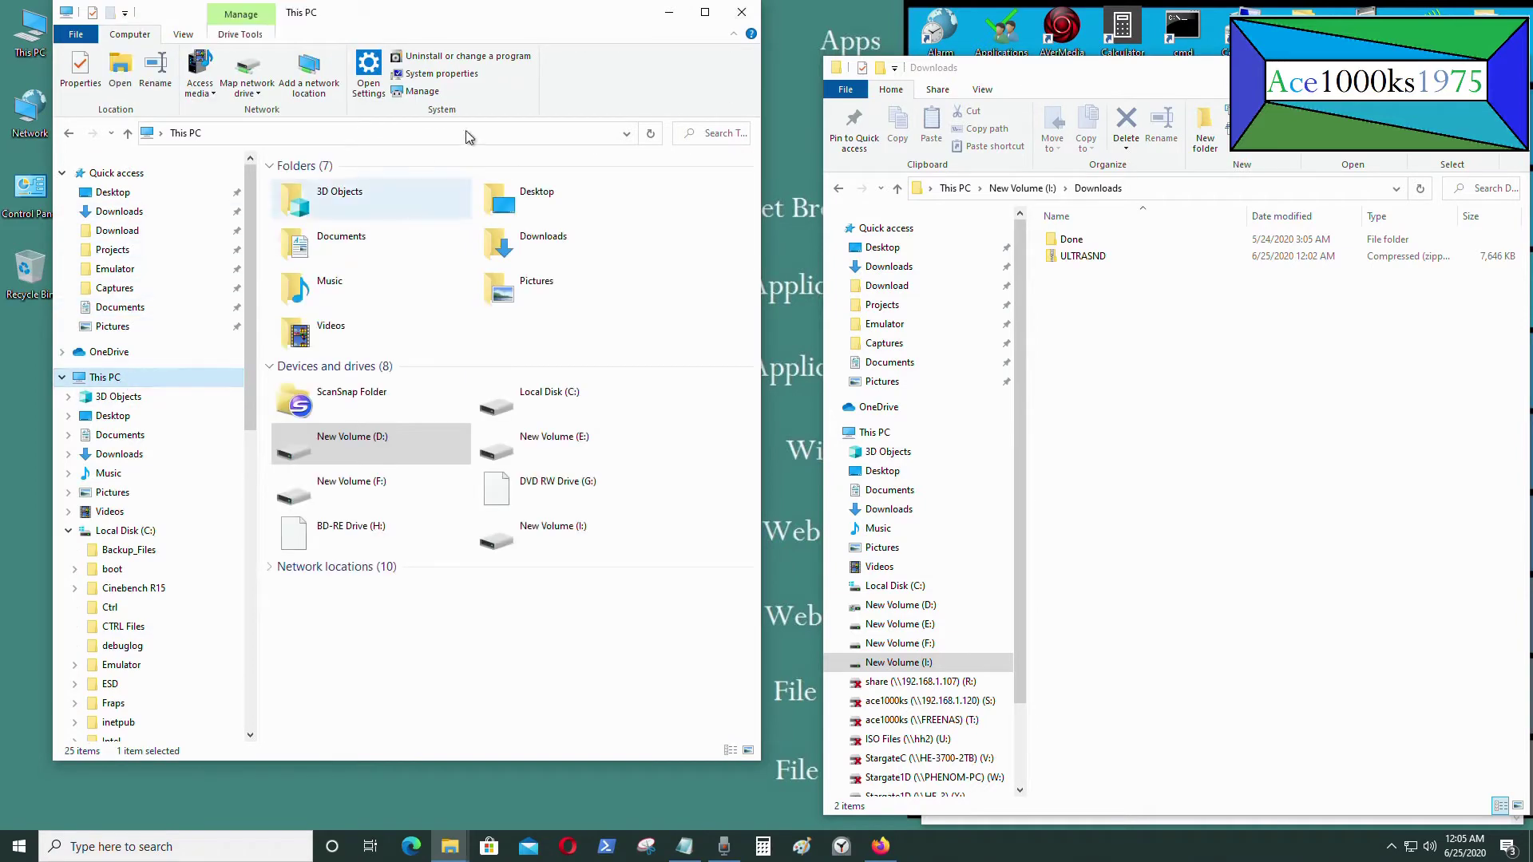
{"action": "double_click", "coordinate": [395, 443]}
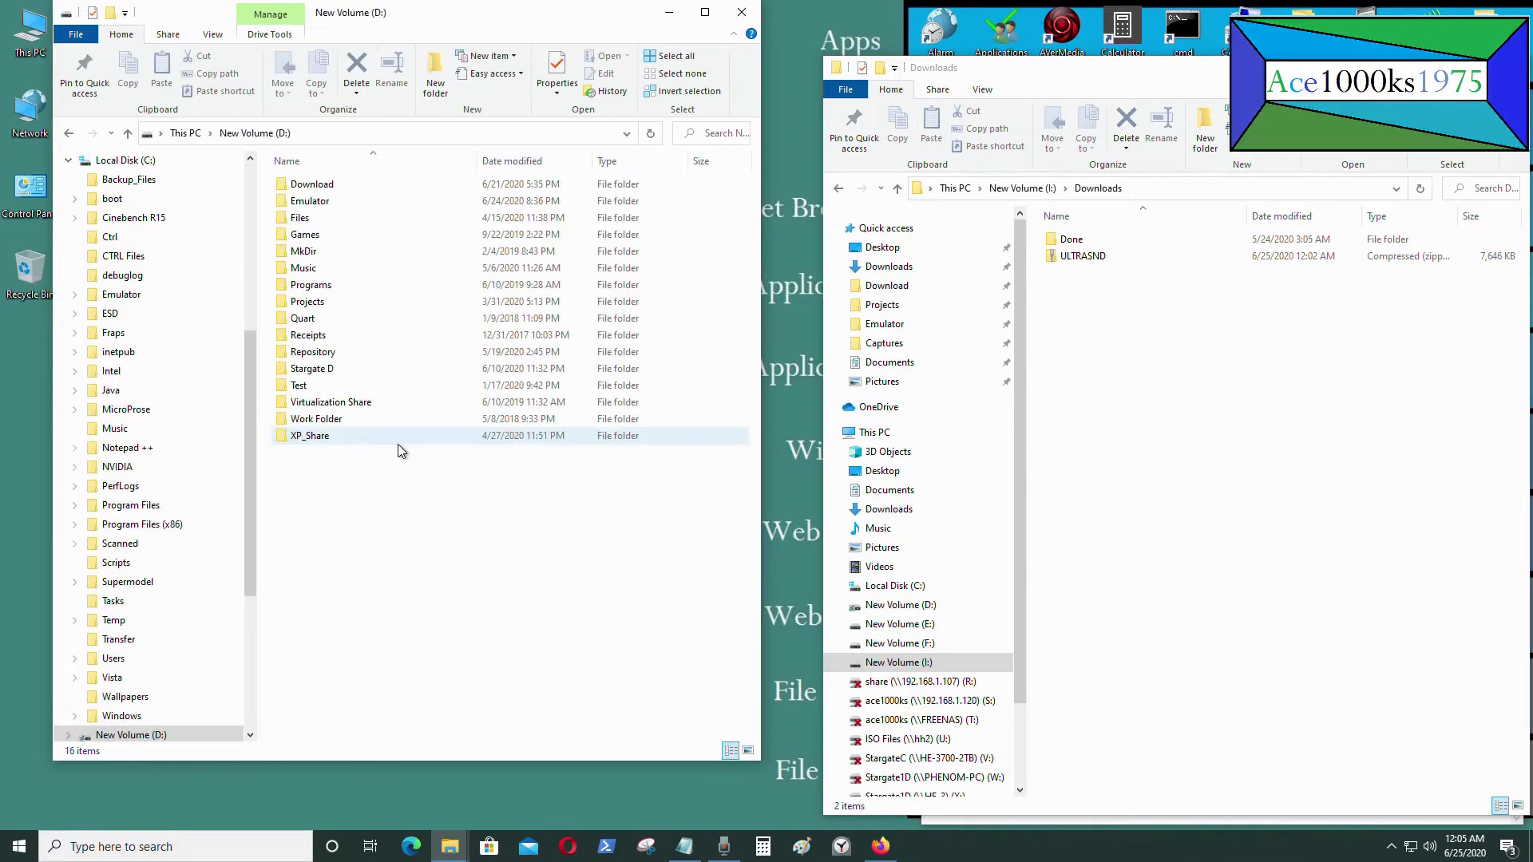
{"action": "double_click", "coordinate": [385, 201]}
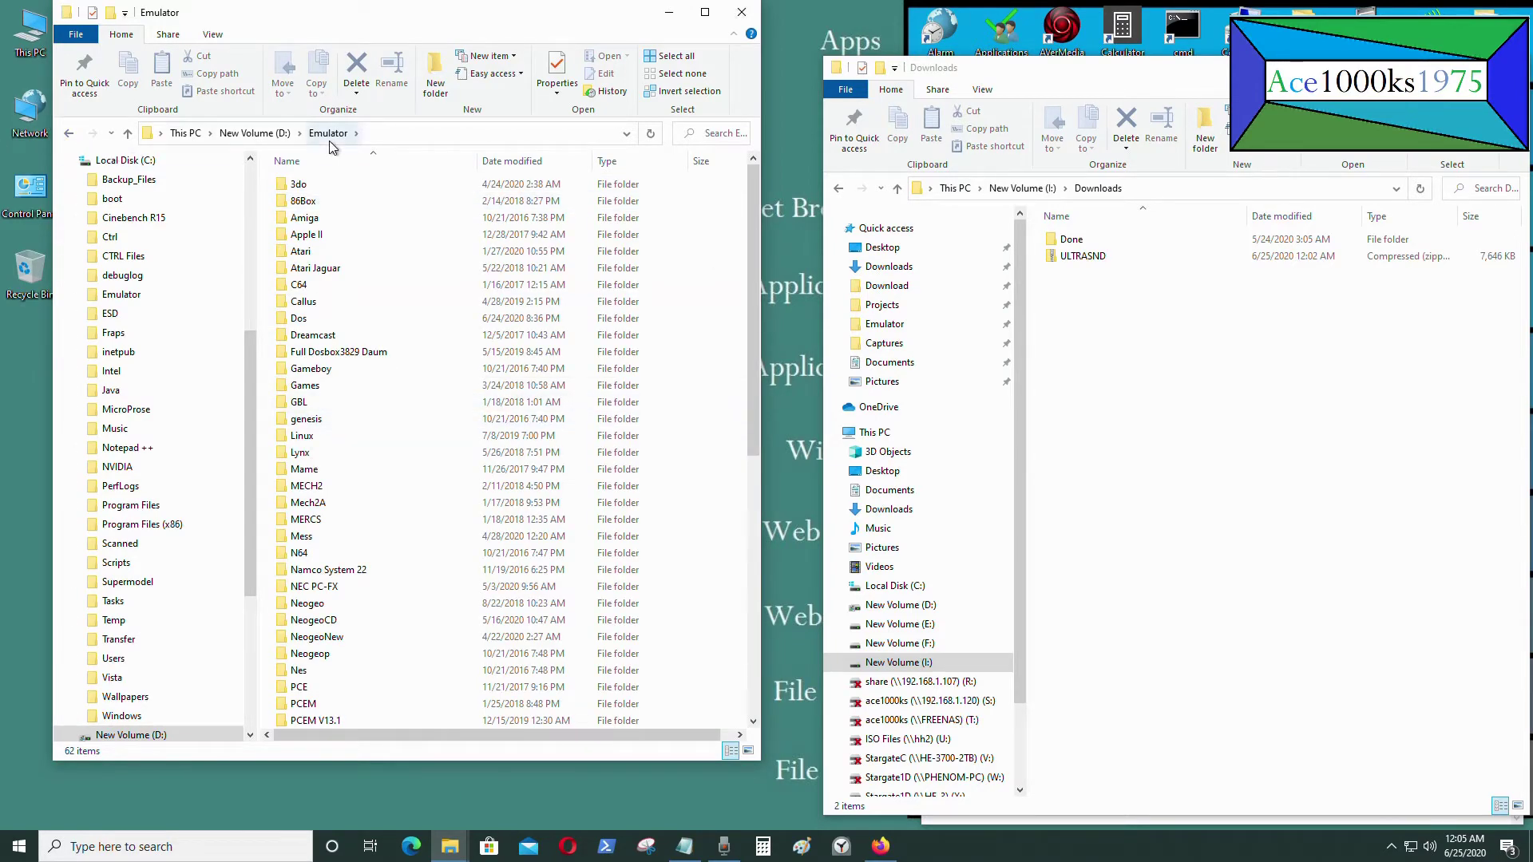
{"action": "left_click", "coordinate": [448, 370]}
{"action": "scroll", "coordinate": [461, 391], "scroll_direction": "down", "scroll_amount": 4}
{"action": "scroll", "coordinate": [463, 397], "scroll_direction": "down", "scroll_amount": 6}
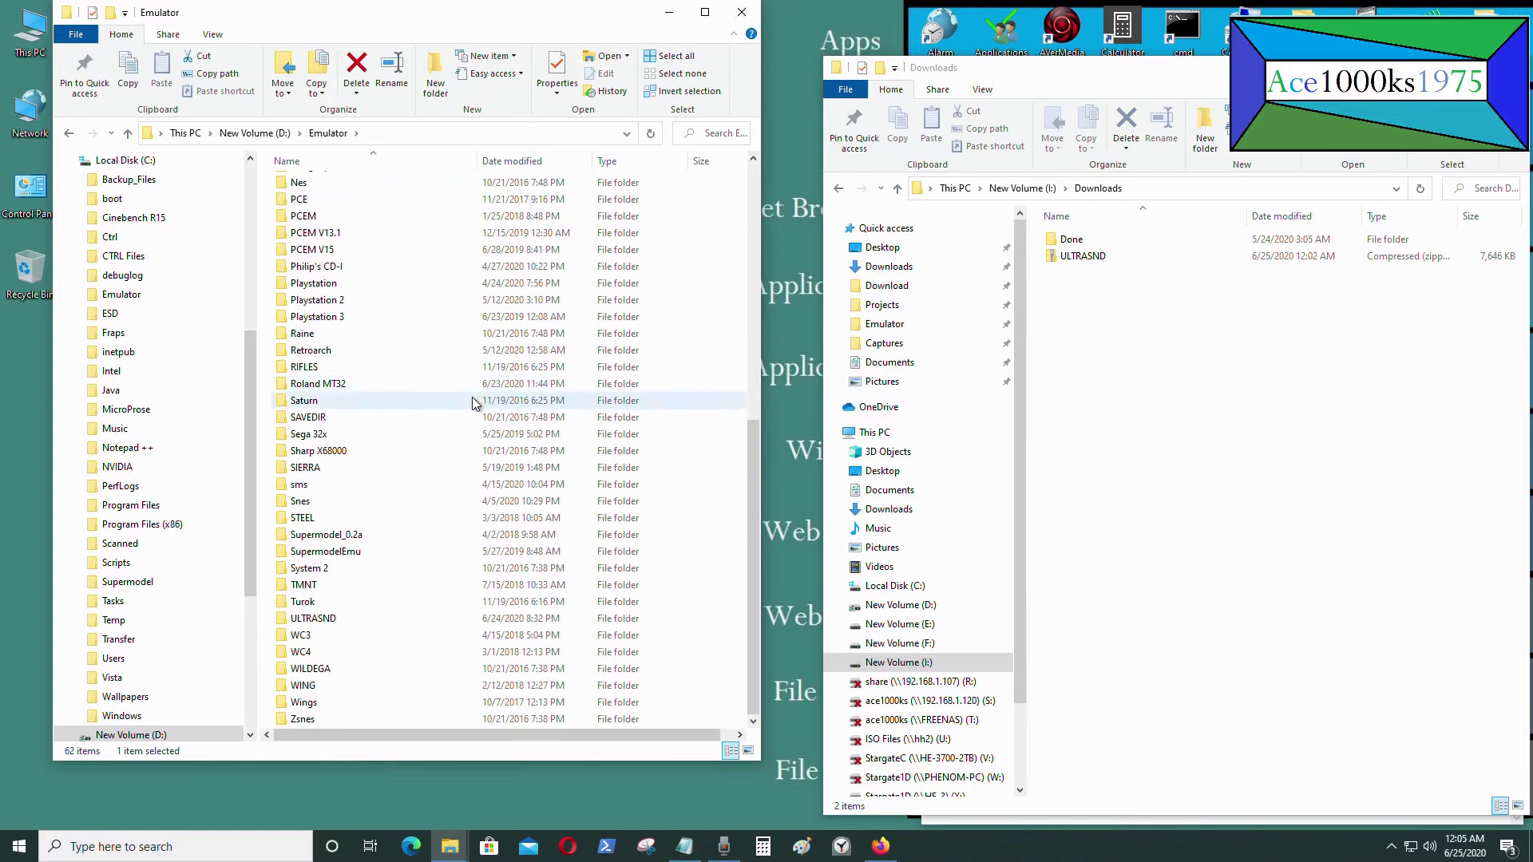
{"action": "double_click", "coordinate": [395, 616]}
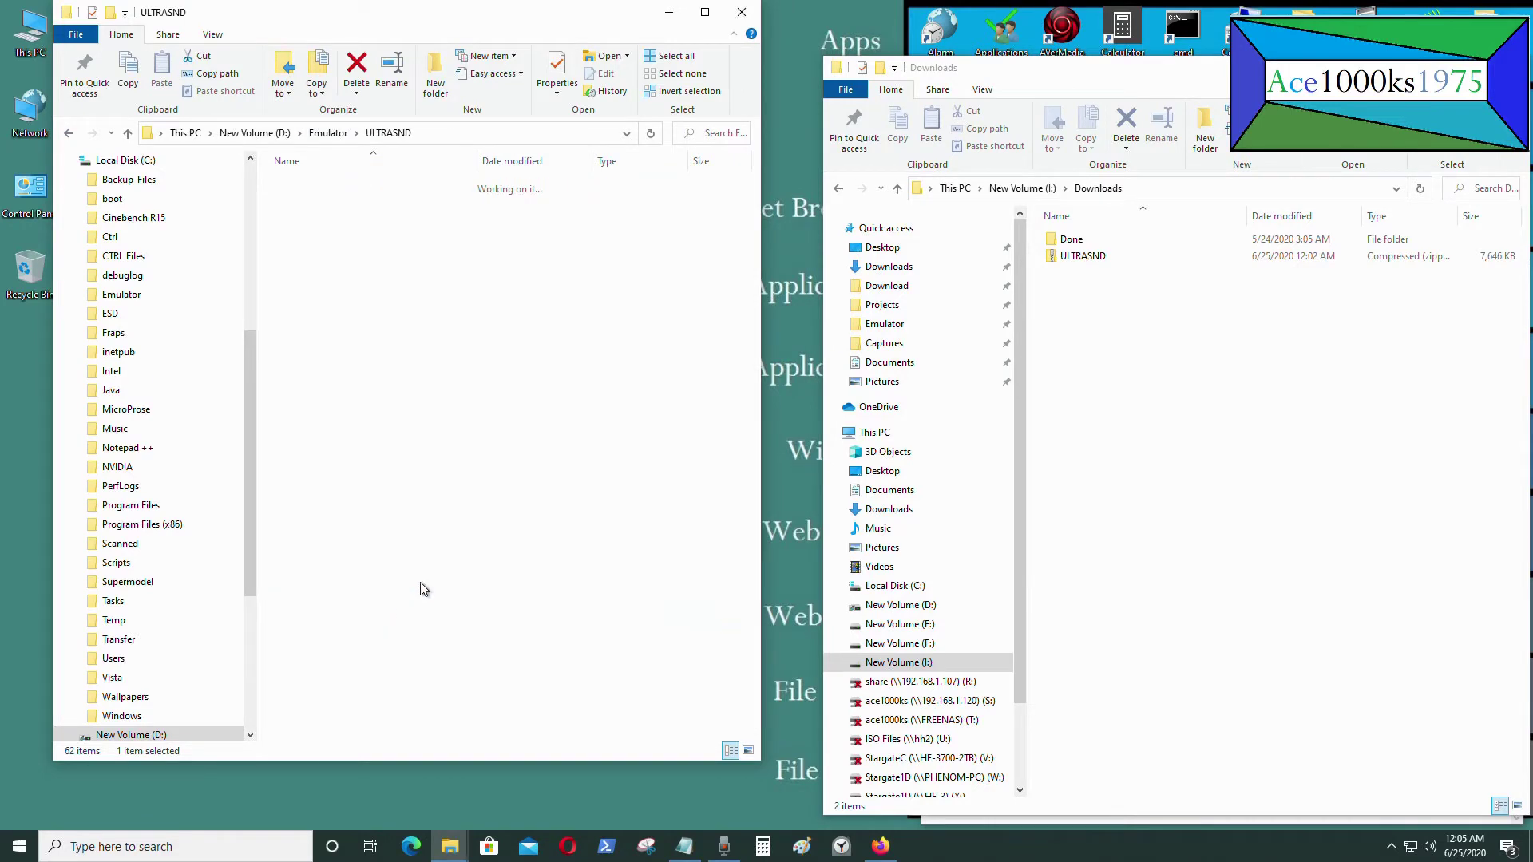
Open the ULTRASND zip's inner ULTRASND folder and copy all its files into D:\Emulator\ULTRASND
{"action": "double_click", "coordinate": [1070, 256]}
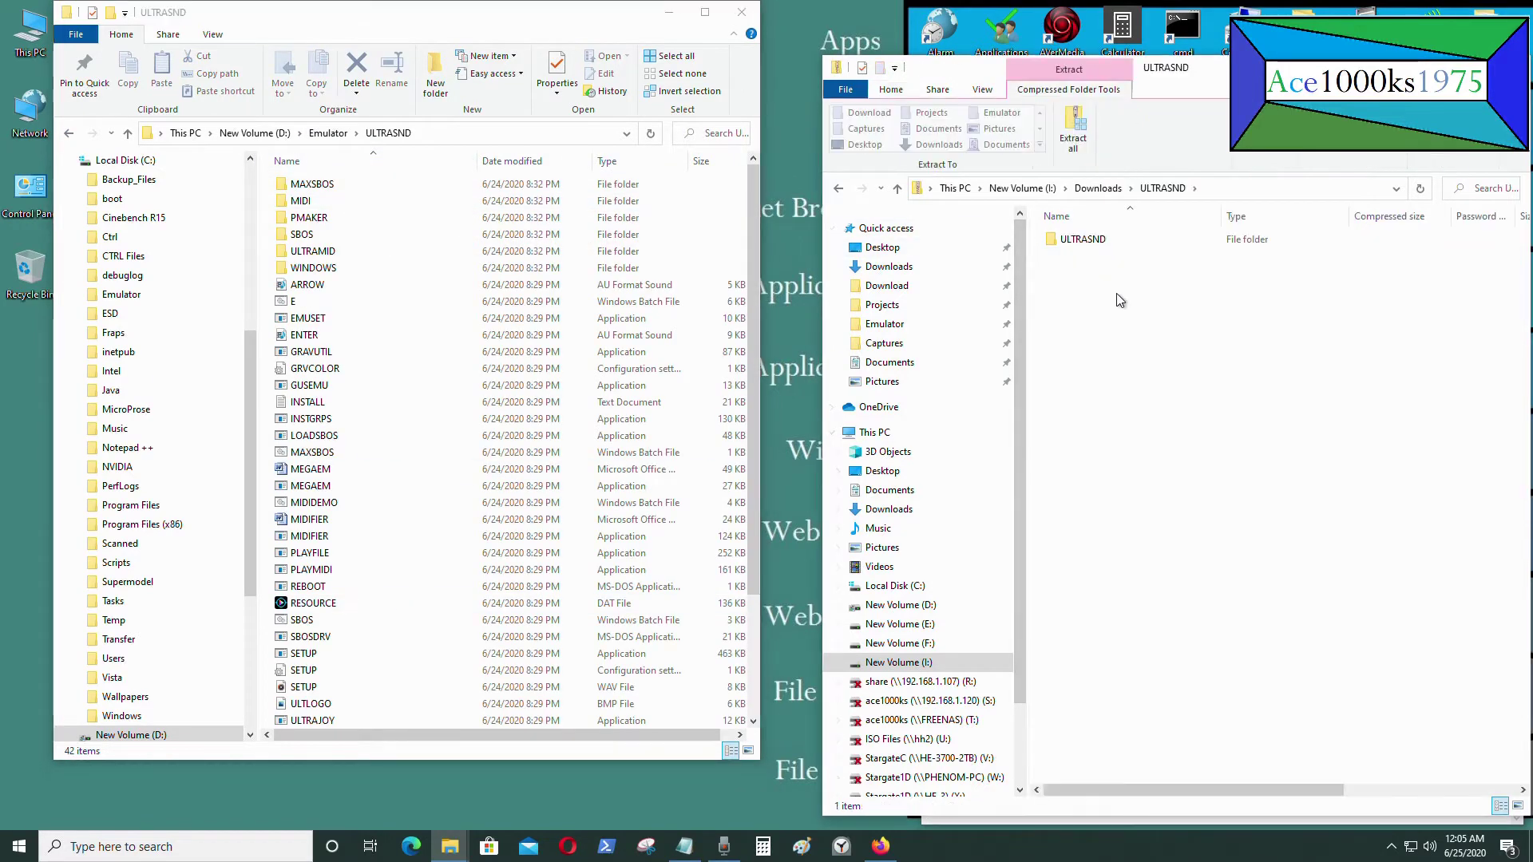
{"action": "left_click", "coordinate": [1103, 243]}
{"action": "double_click", "coordinate": [1103, 243]}
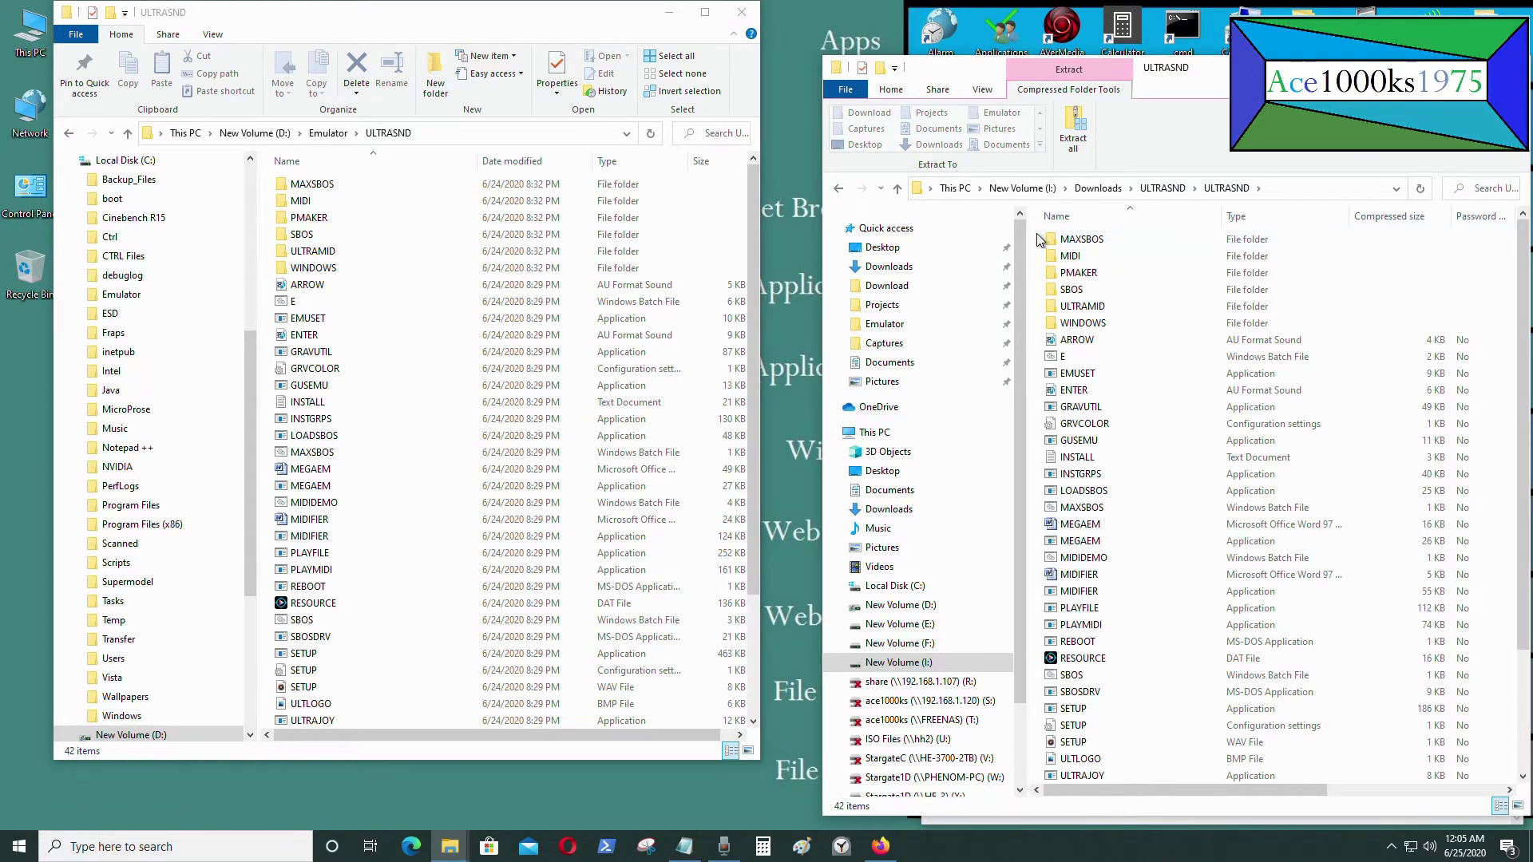
{"action": "key", "text": "ctrl+a"}
{"action": "left_click_drag", "start_coordinate": [1410, 708], "coordinate": [266, 443]}
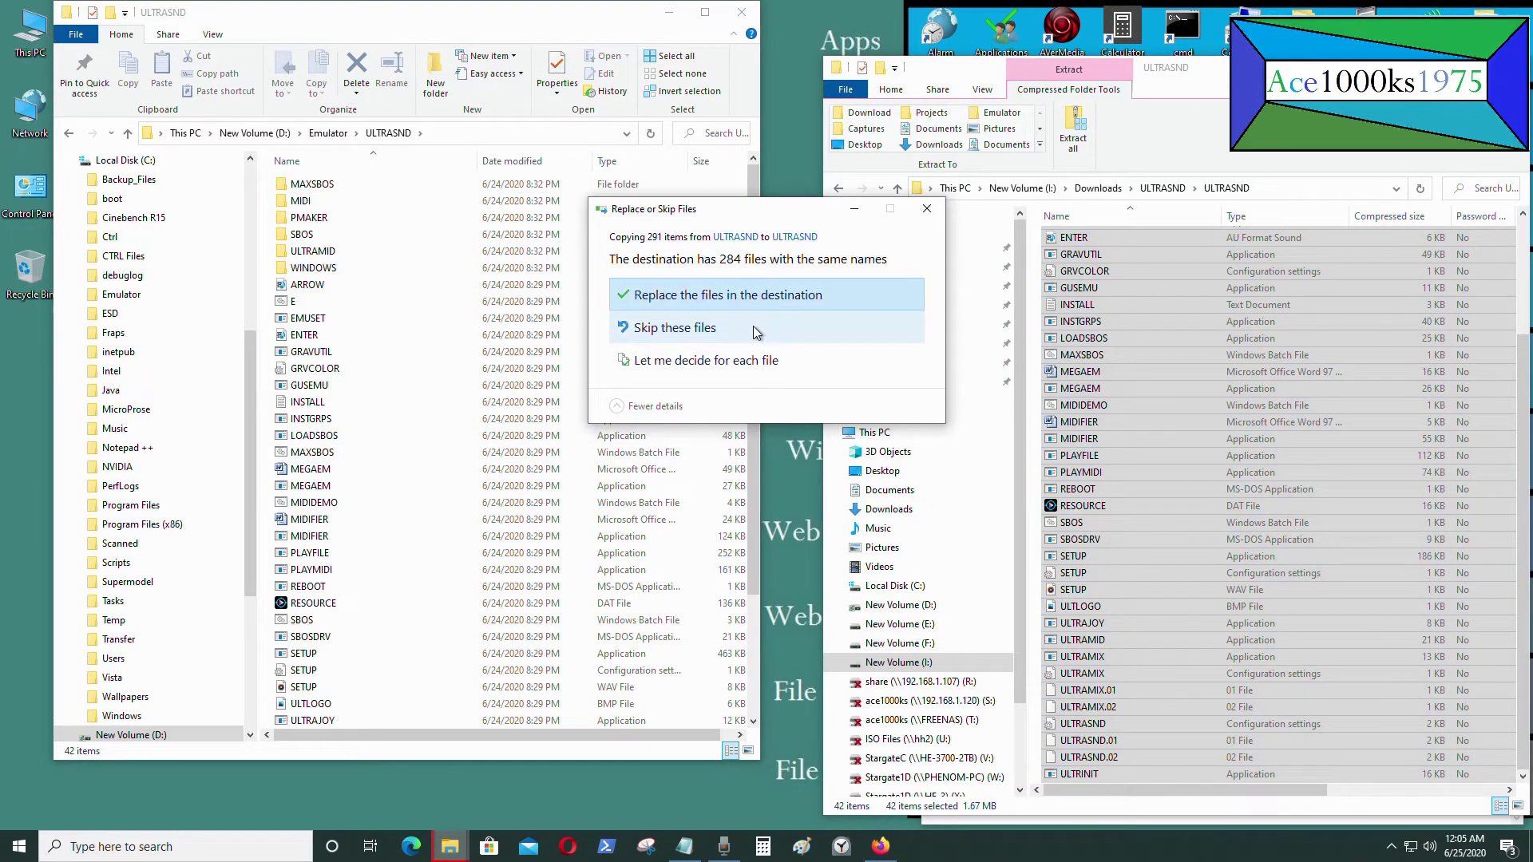
Resolve the 284 same-named files prompt, close both Explorer windows, and open a fresh Explorer
{"action": "left_click", "coordinate": [725, 324]}
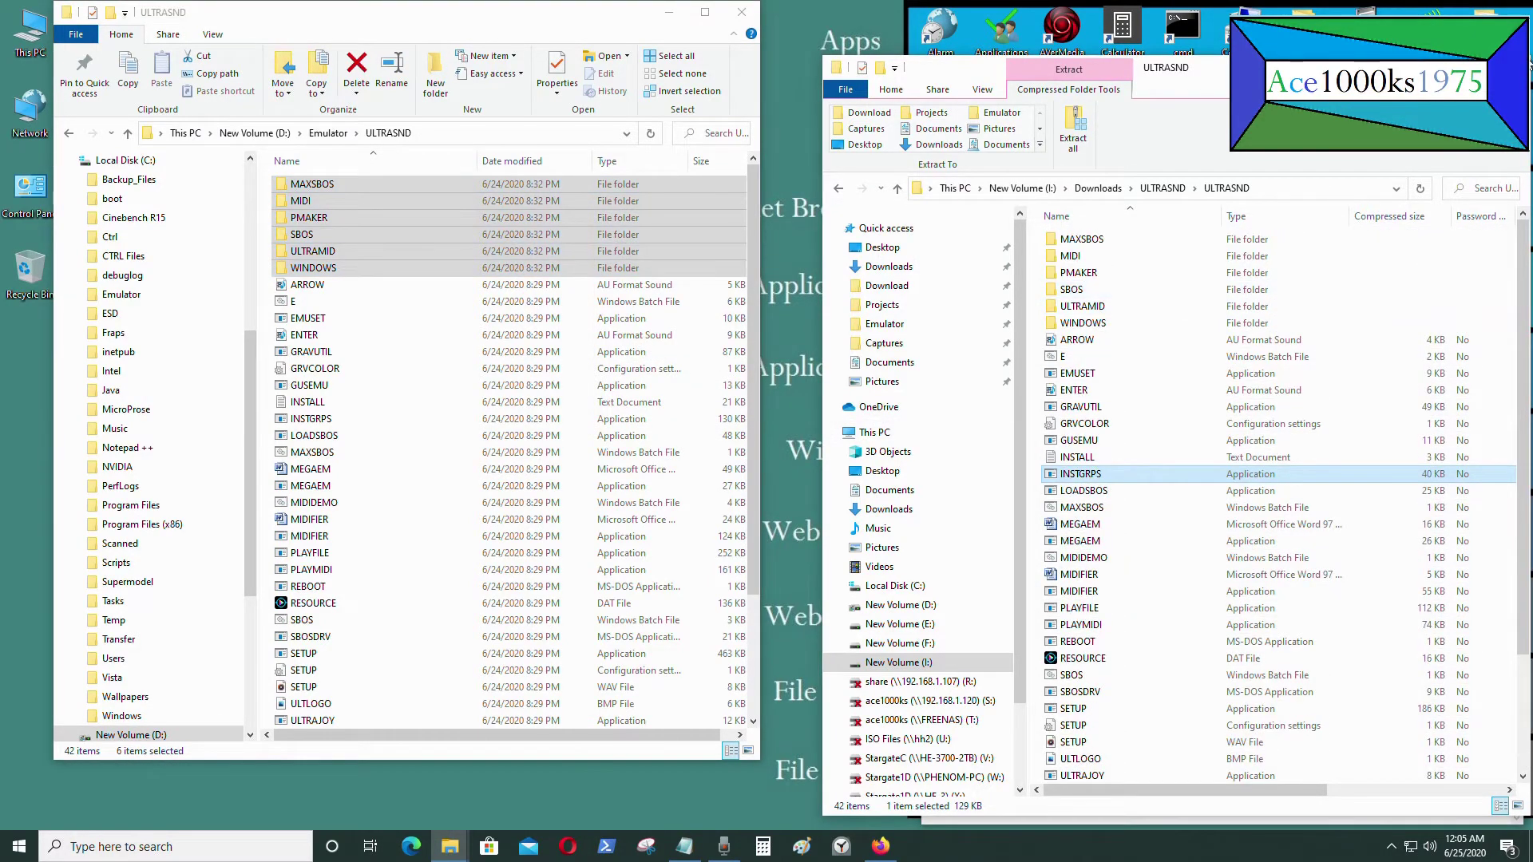
{"action": "key", "text": "alt+F4"}
{"action": "left_click", "coordinate": [72, 134]}
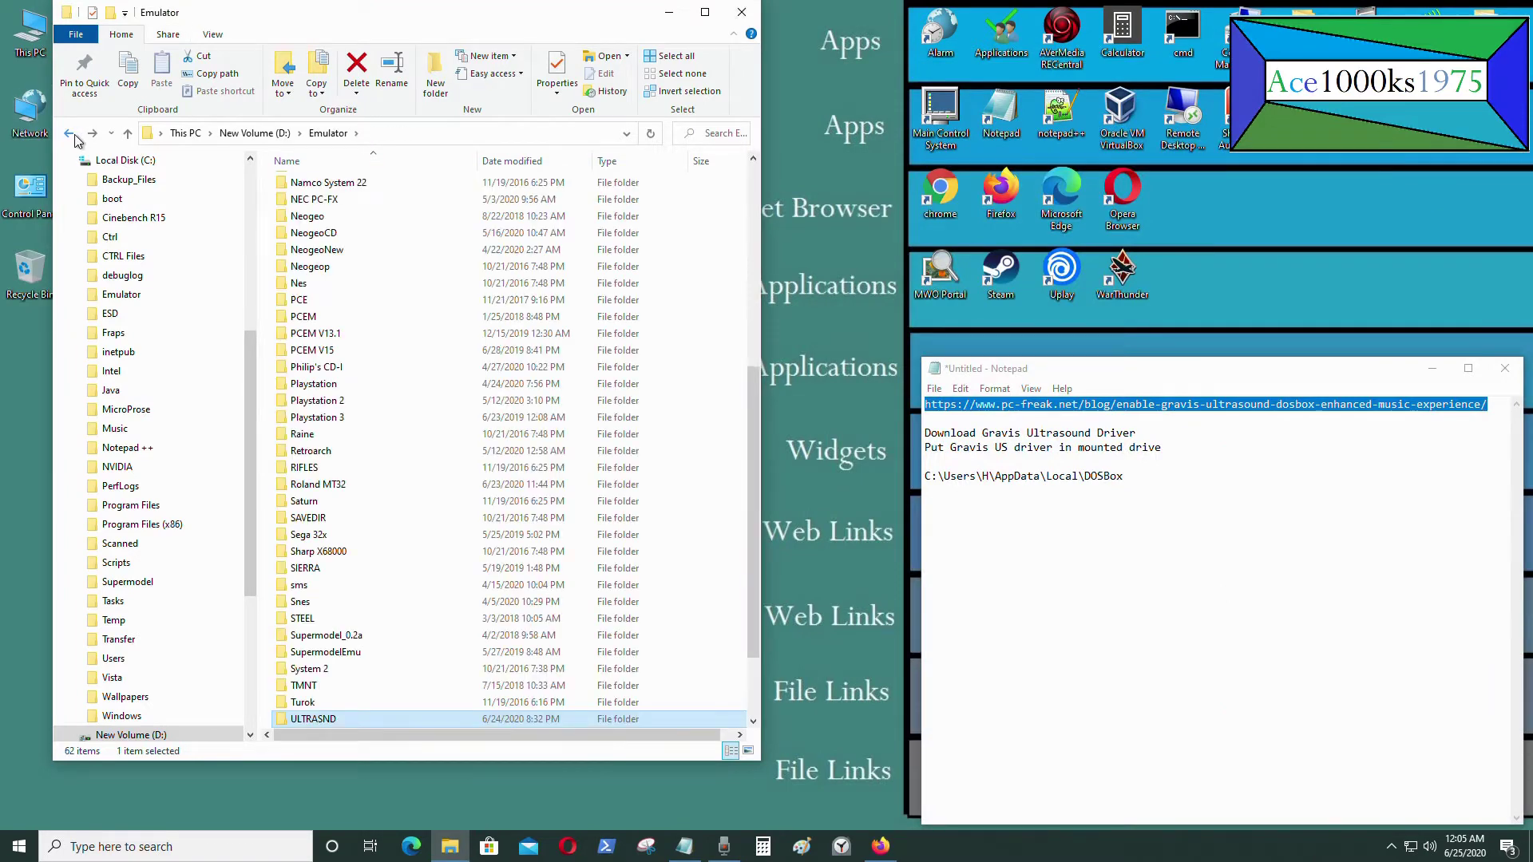
{"action": "left_click", "coordinate": [70, 135]}
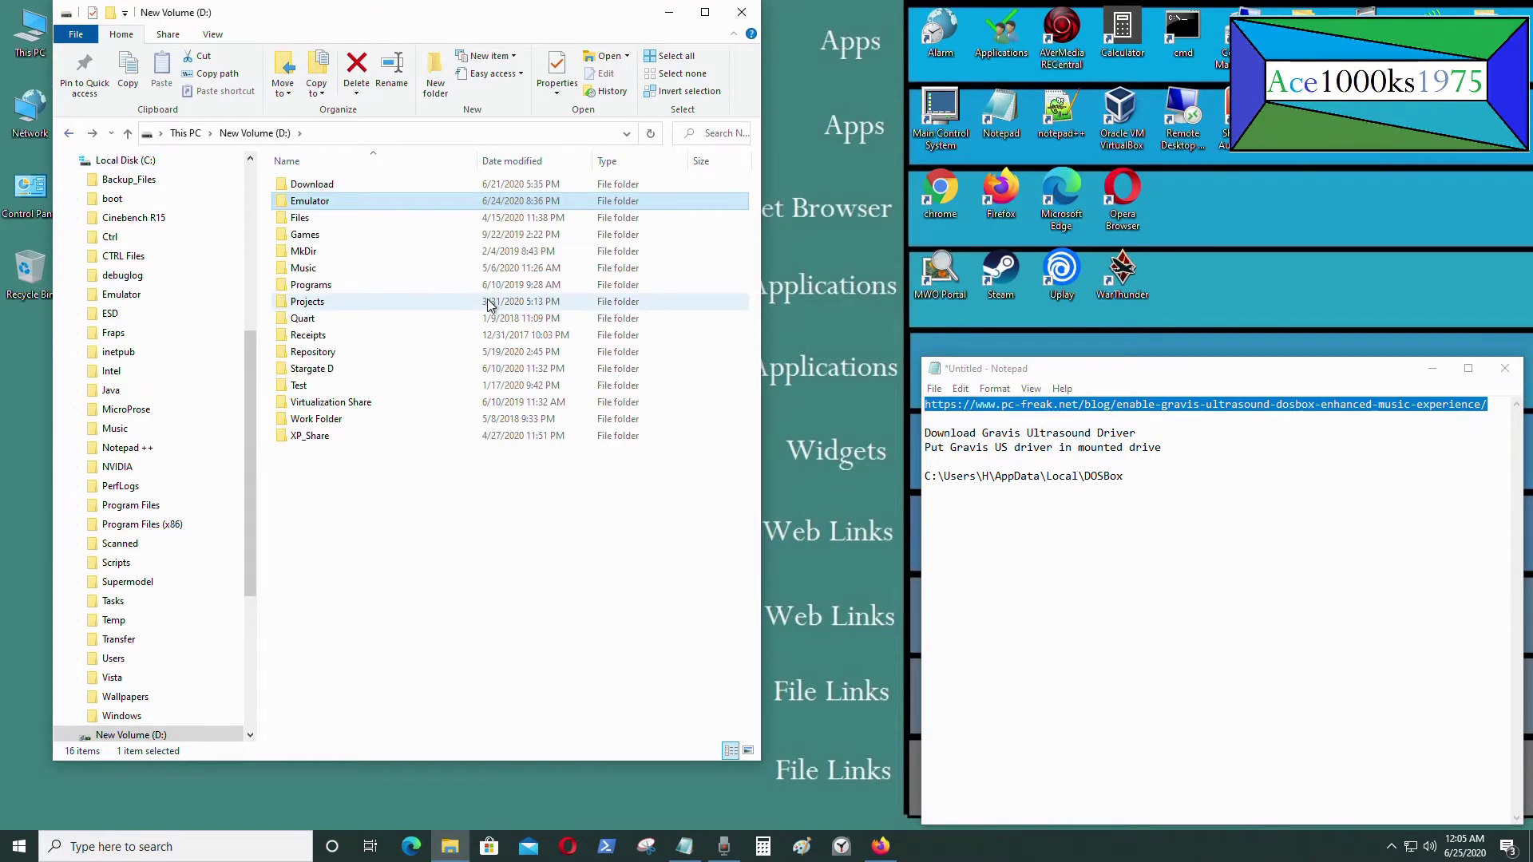
{"action": "left_click", "coordinate": [750, 16]}
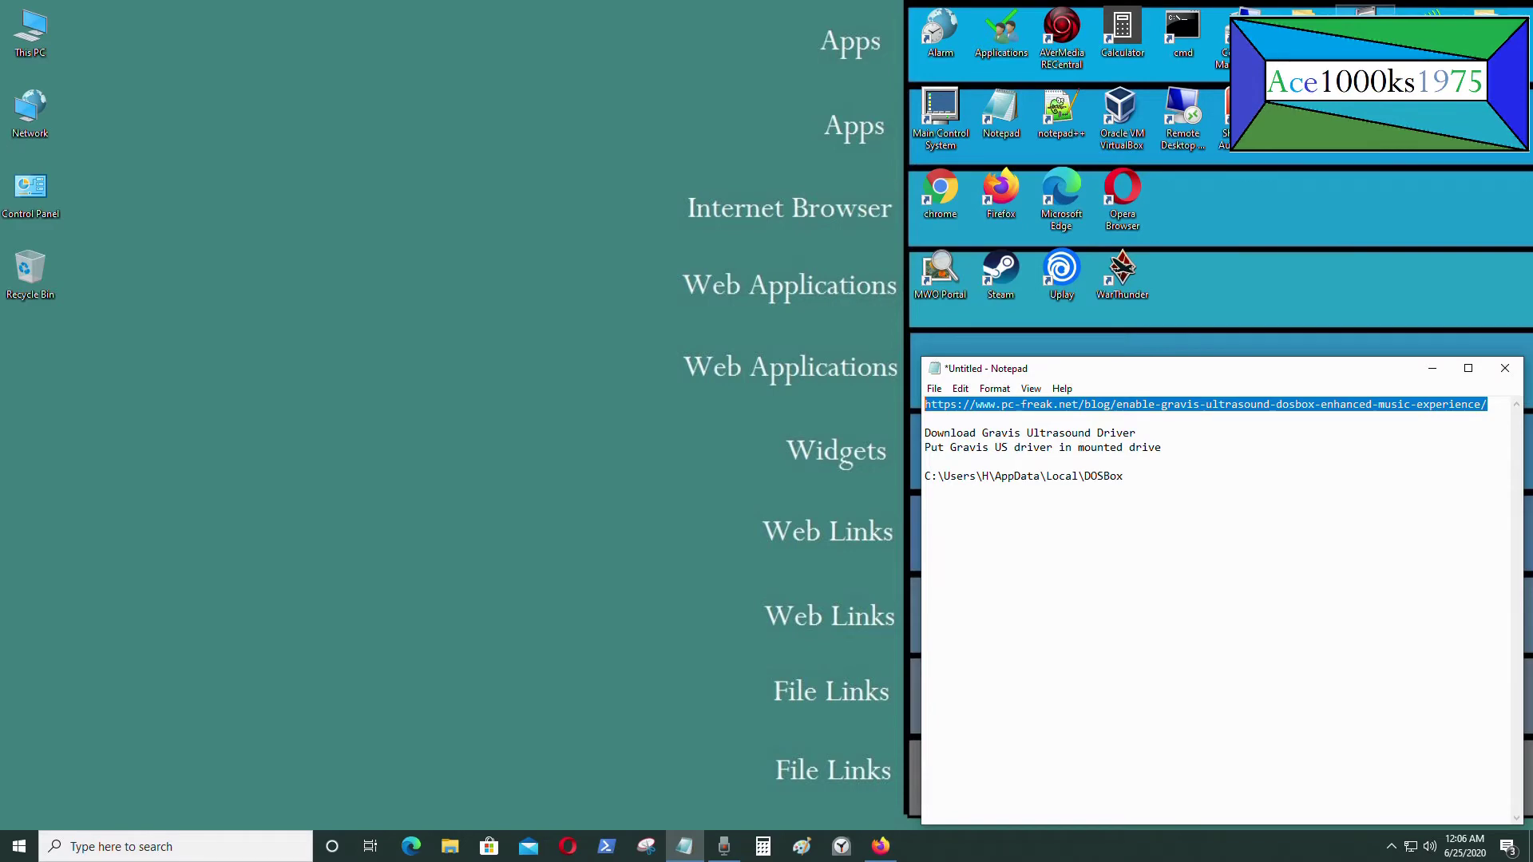
{"action": "key", "text": "super+e"}
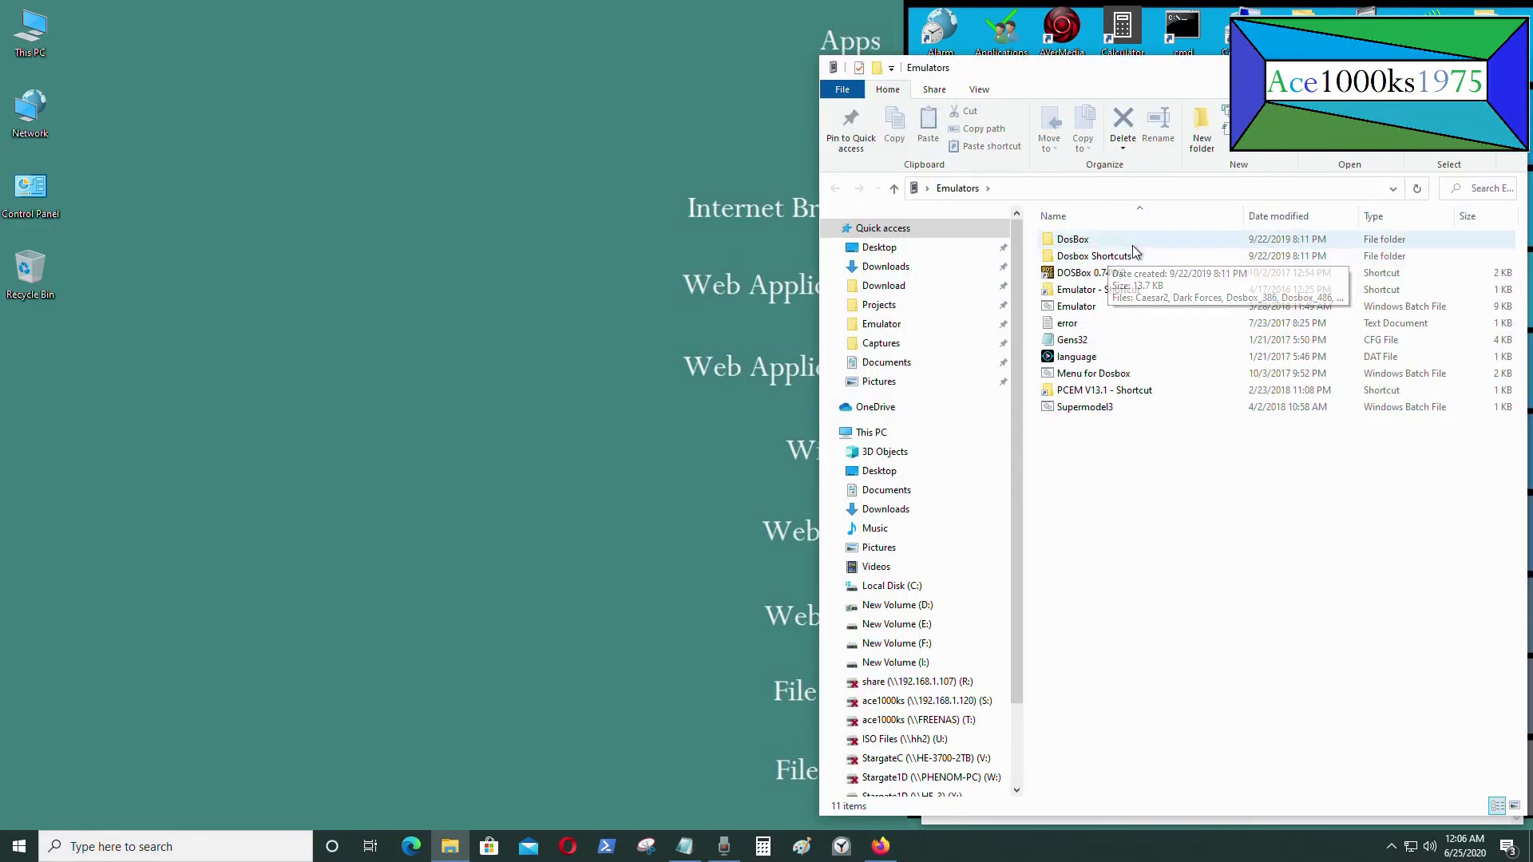
Navigate from the Emulators folder into the Dosbox Shortcuts folder
{"action": "double_click", "coordinate": [1072, 240]}
{"action": "key", "text": "alt+Left"}
{"action": "double_click", "coordinate": [1074, 254]}
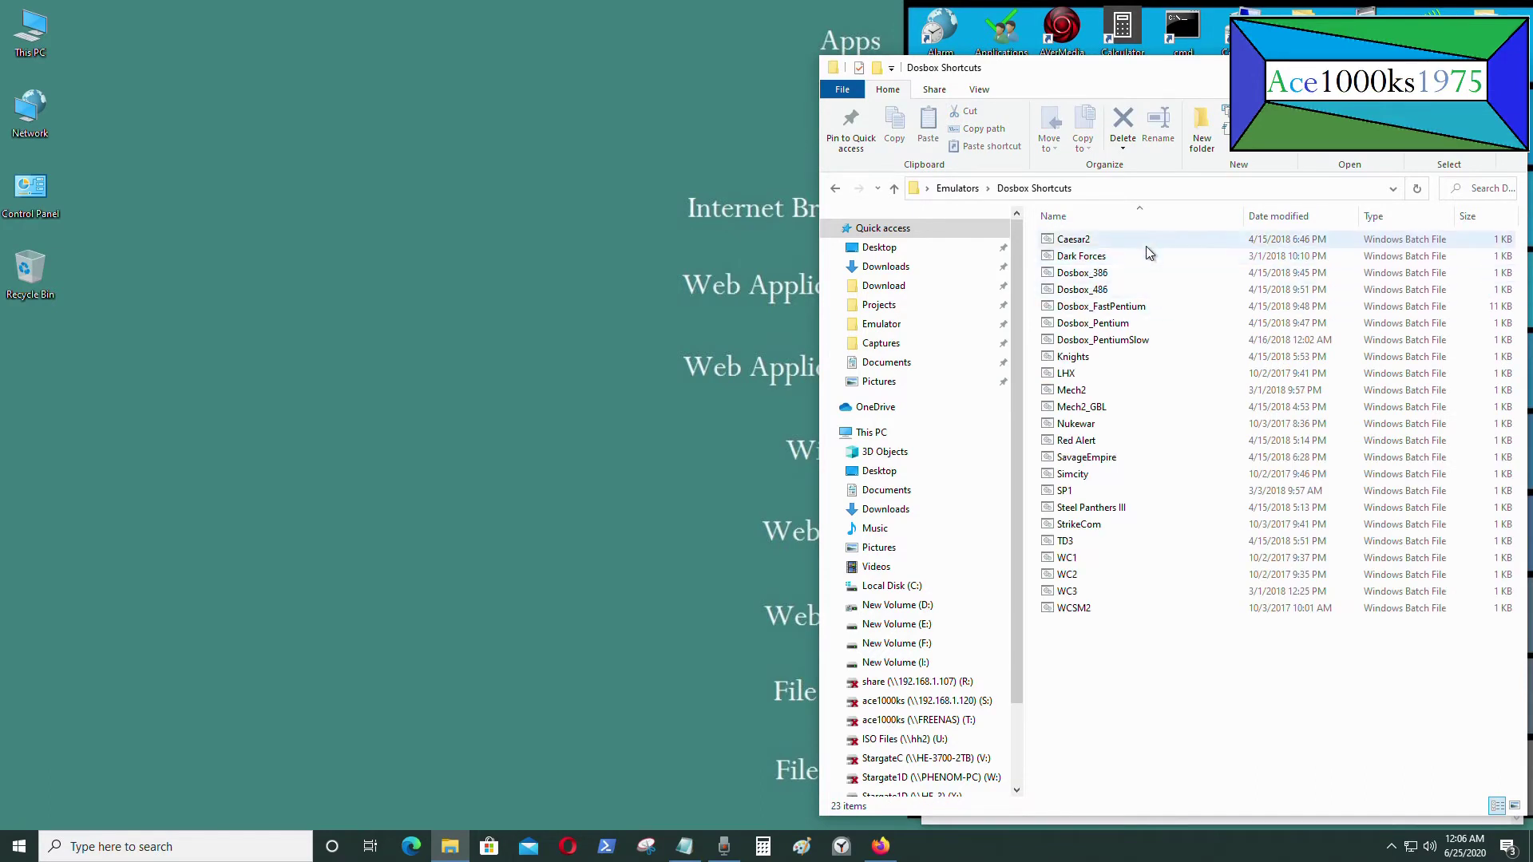
Review the Caesar2 batch file's DOSBox launch command in Notepad, then close Notepad
{"action": "left_click", "coordinate": [1147, 246]}
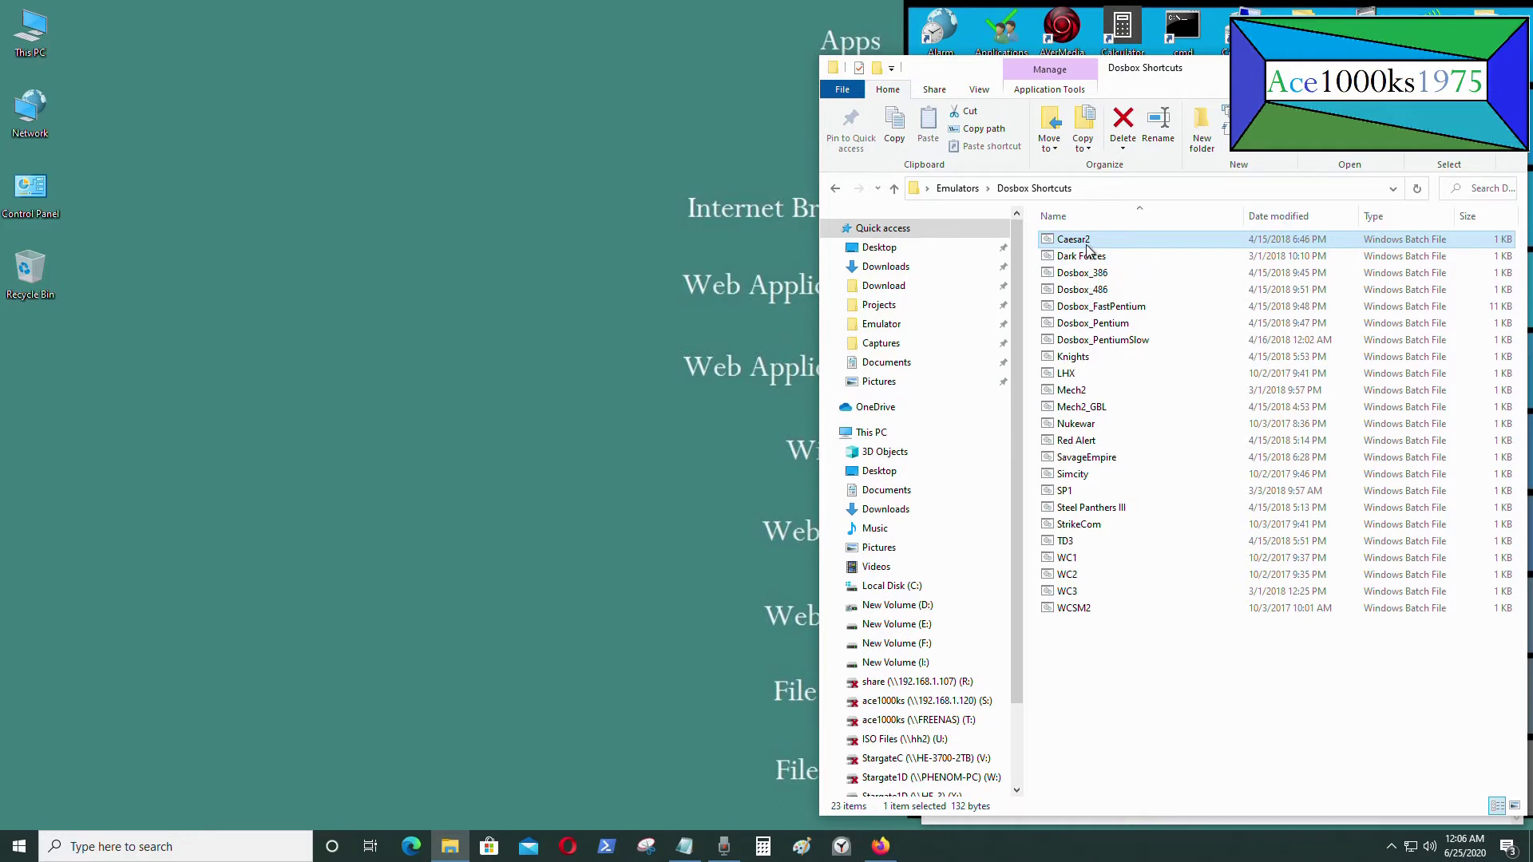
{"action": "right_click", "coordinate": [1084, 244]}
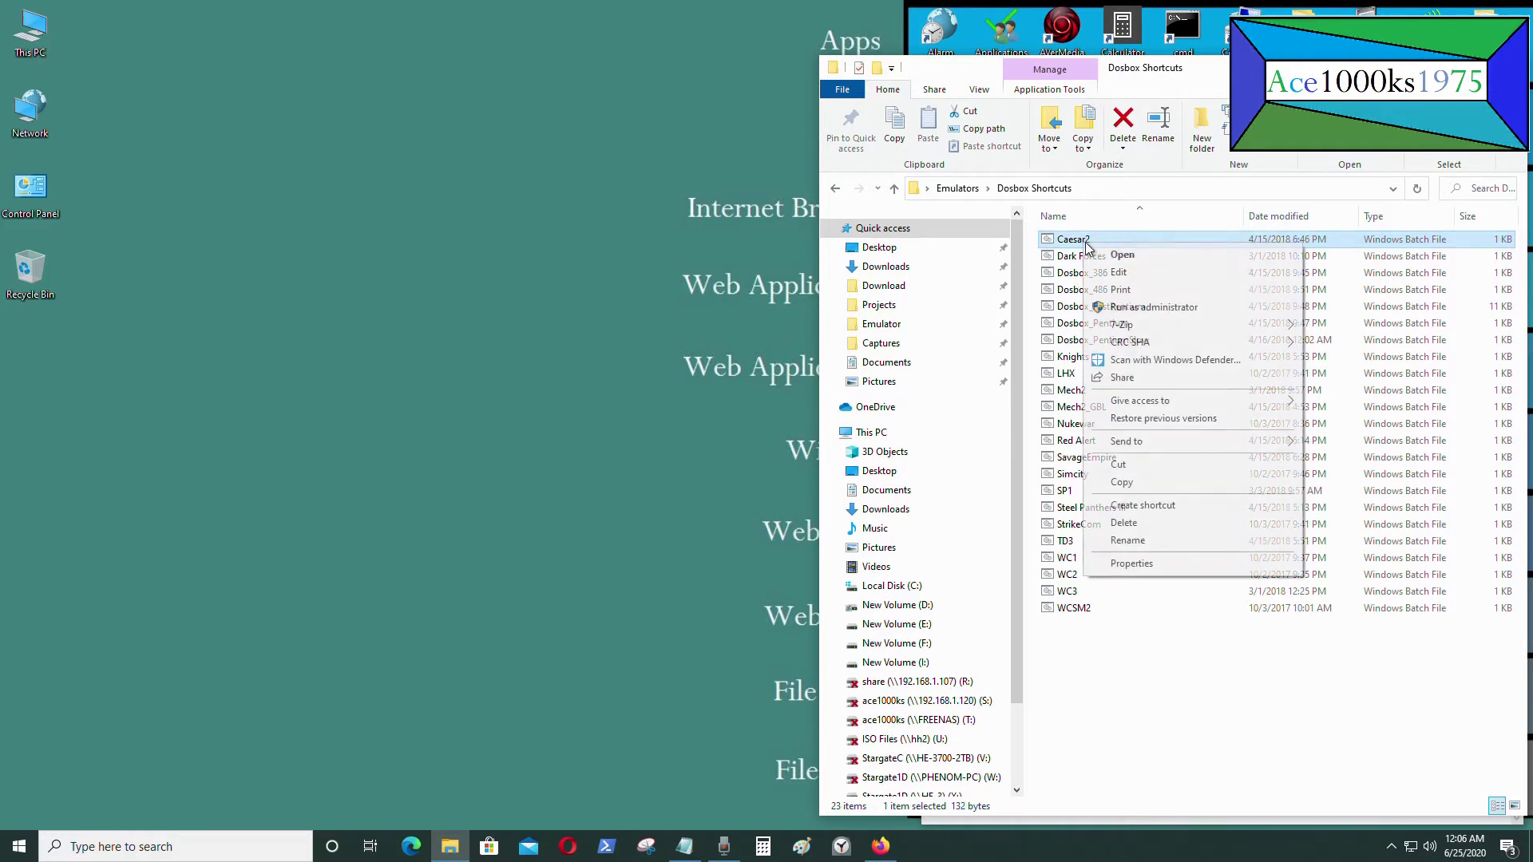
{"action": "left_click", "coordinate": [1150, 276]}
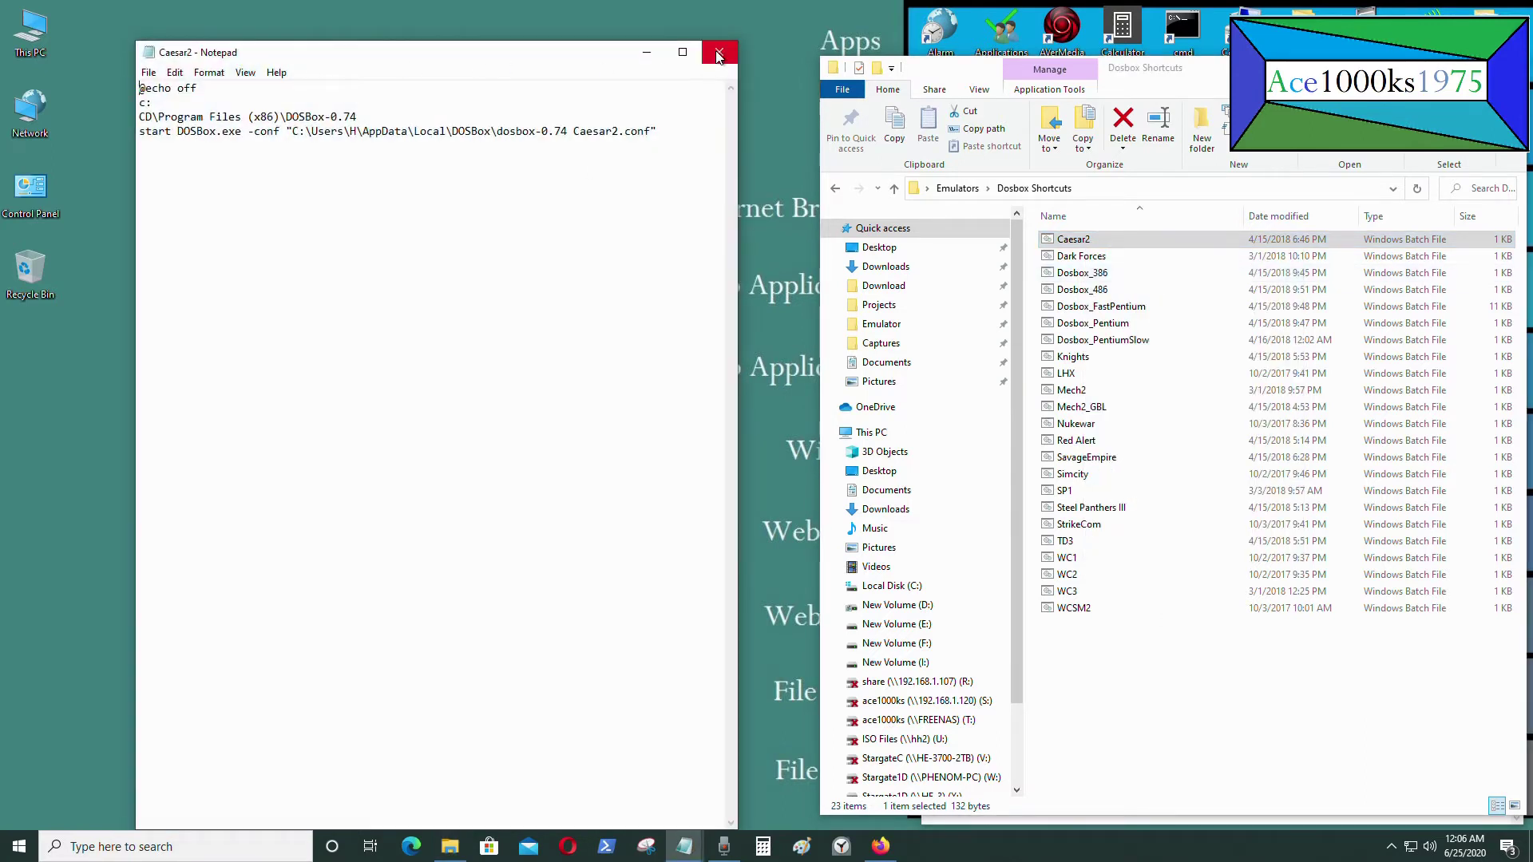
{"action": "left_click", "coordinate": [718, 54]}
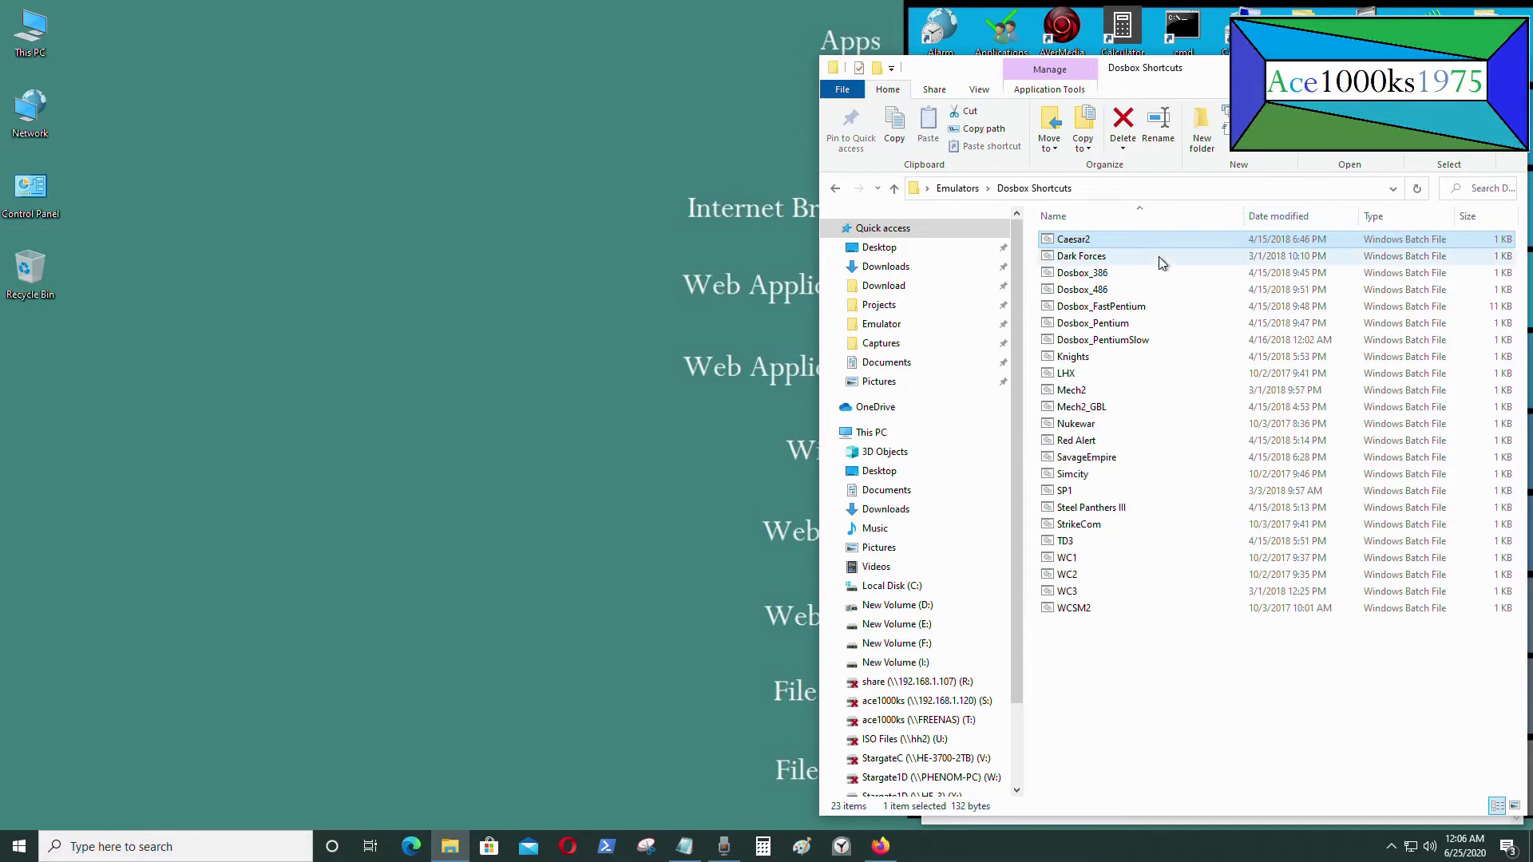